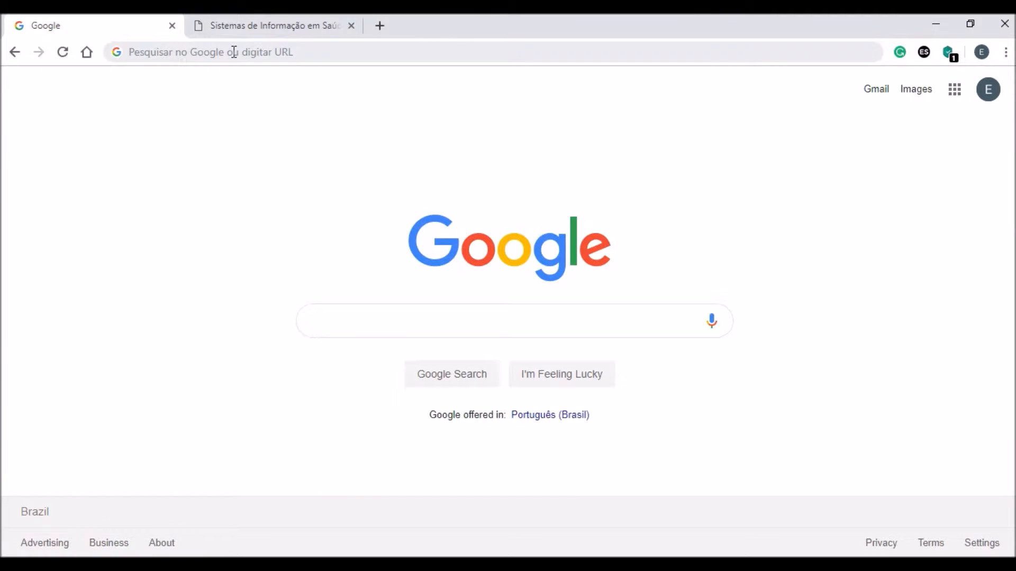
Step: Go to campinas.sp.gov.br and open the Saúde secretariat's page from the list of administration departments
left_click(234, 52)
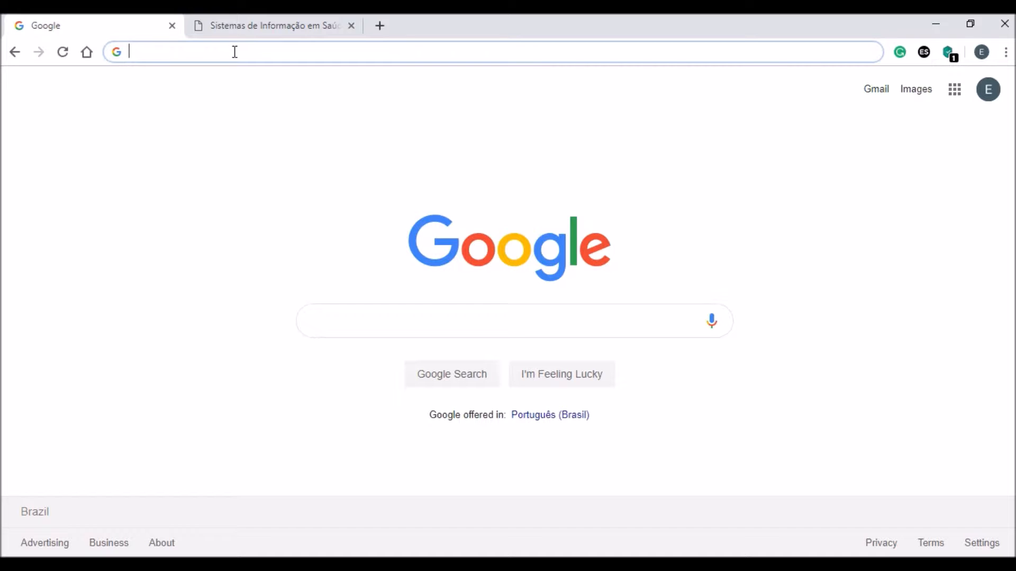
type("campinas.sp")
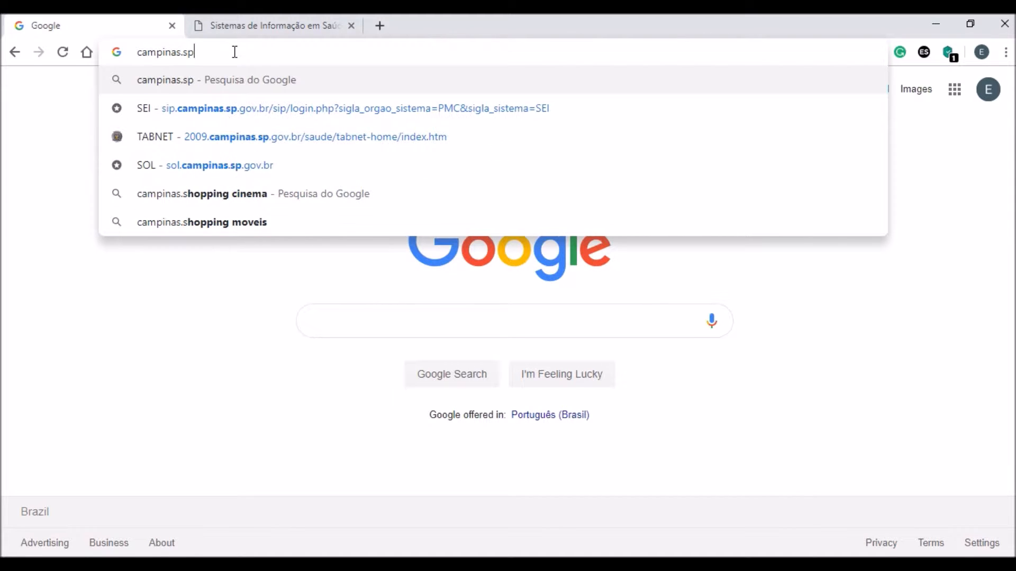
type(".gov.br")
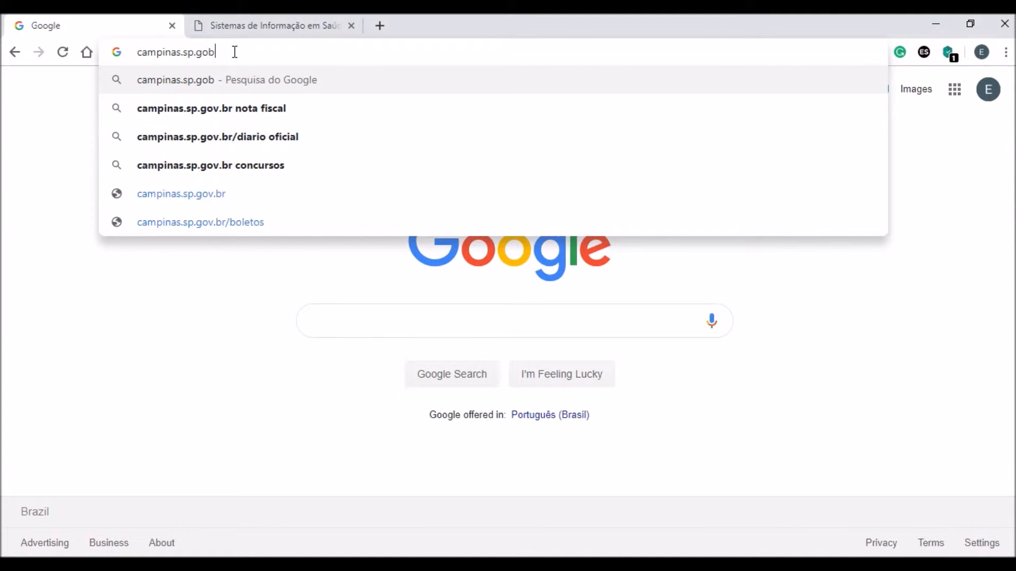
key("Return")
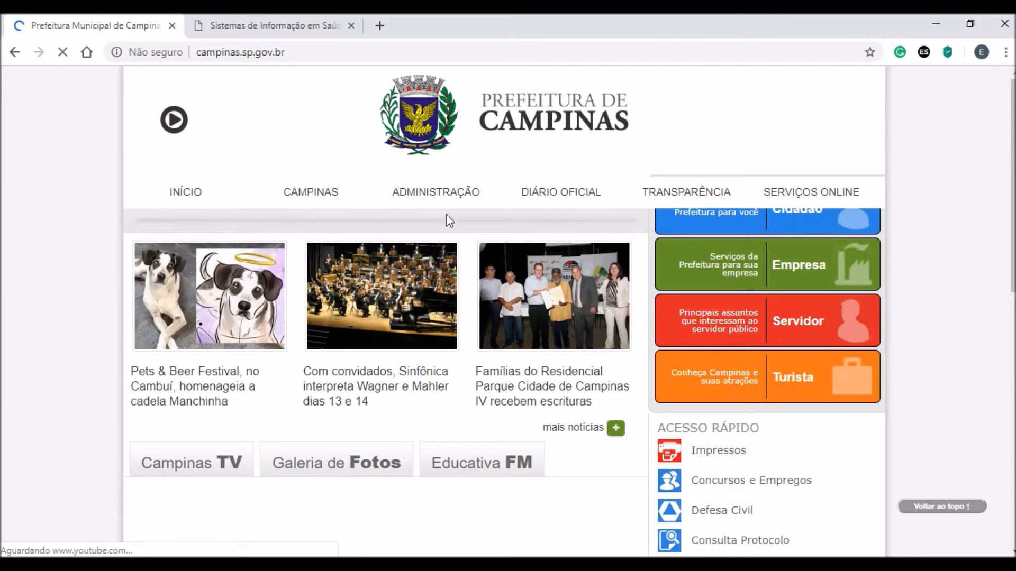
mouse_move(443, 198)
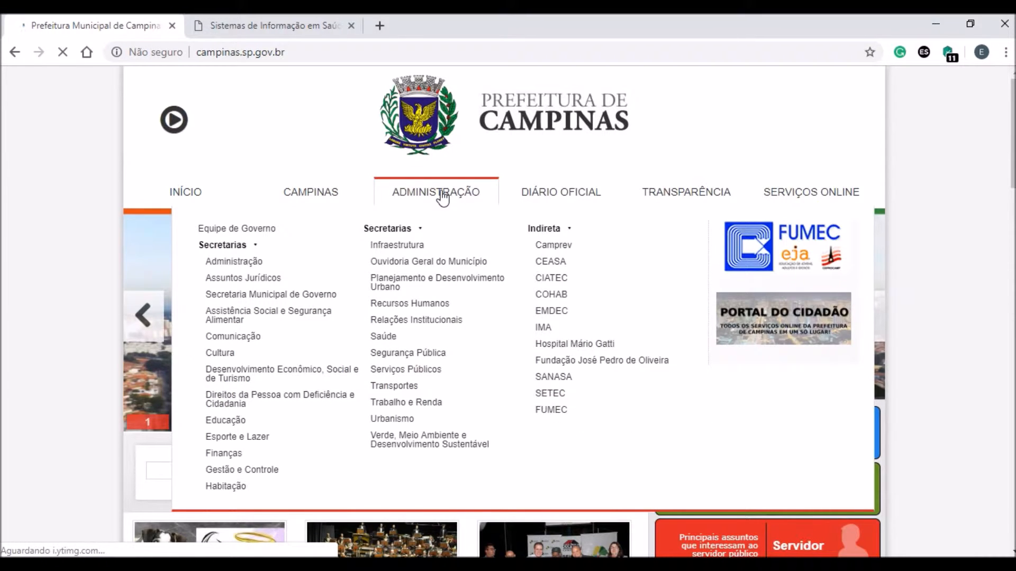
left_click(392, 344)
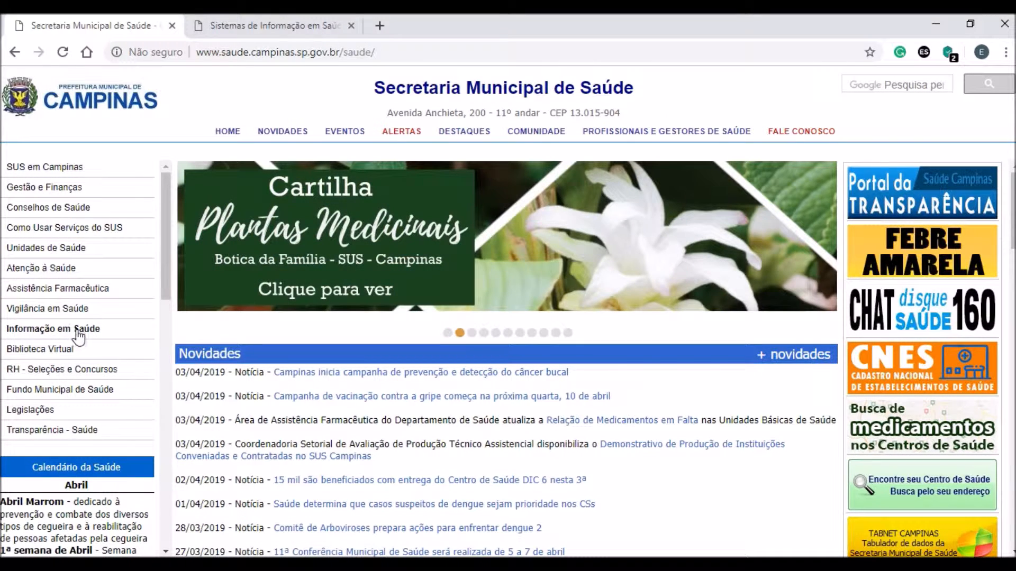
Step: Open Tabnet under Informação em Saúde, keep a single Tabnet tab, and open its Demografia query População por faixa etária e sexo
left_click(77, 334)
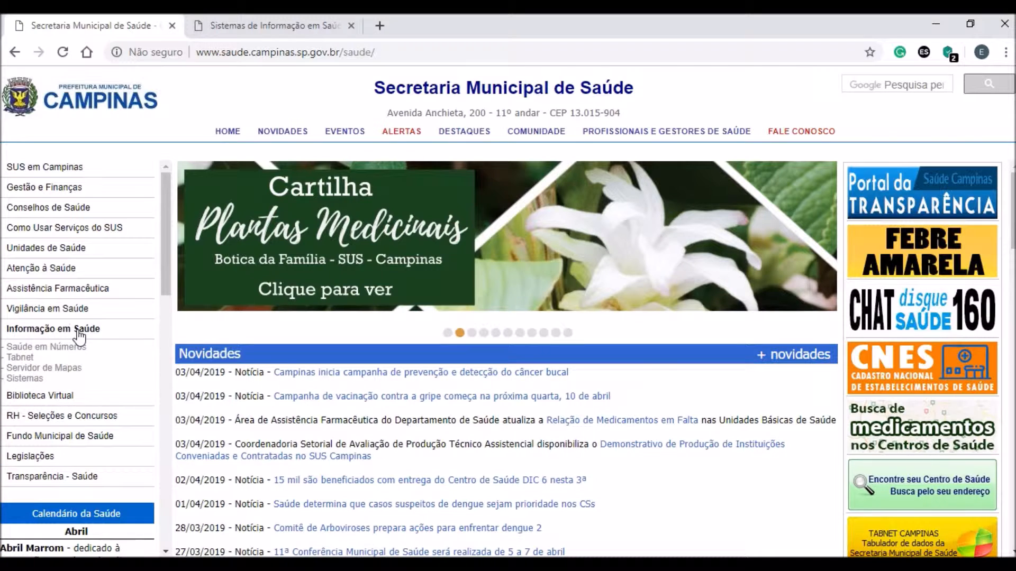
left_click(27, 358)
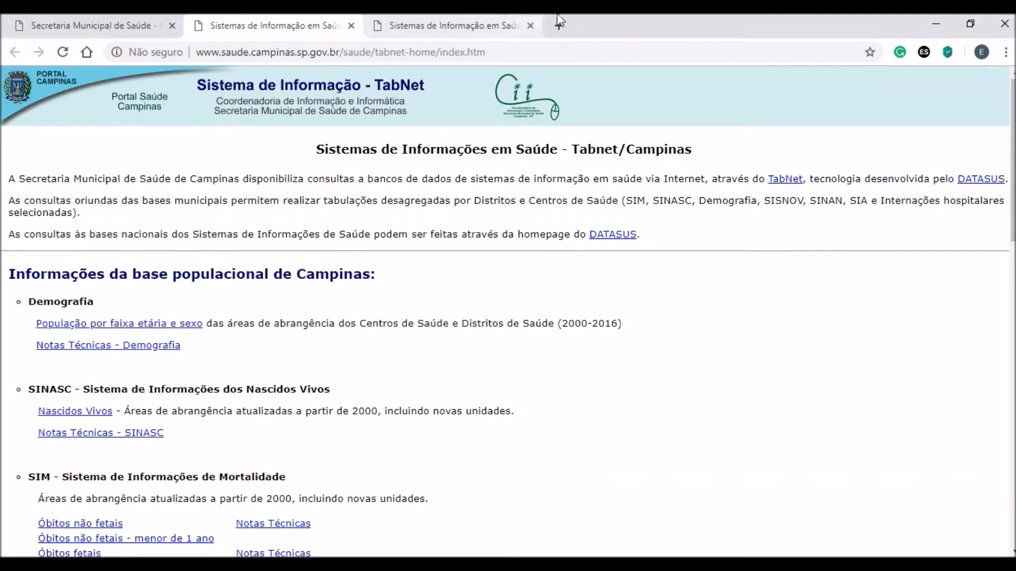
left_click(530, 26)
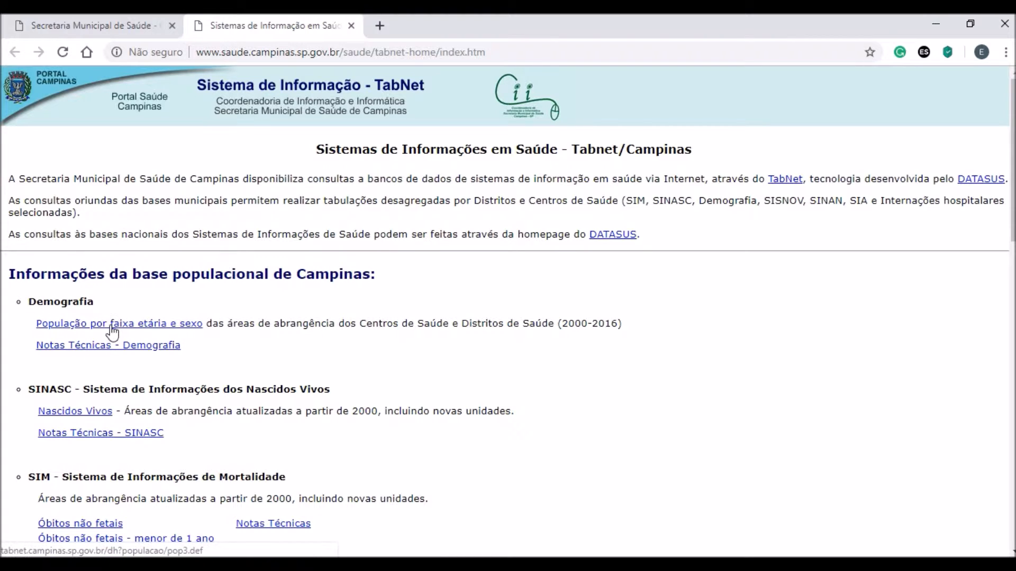
left_click(190, 335)
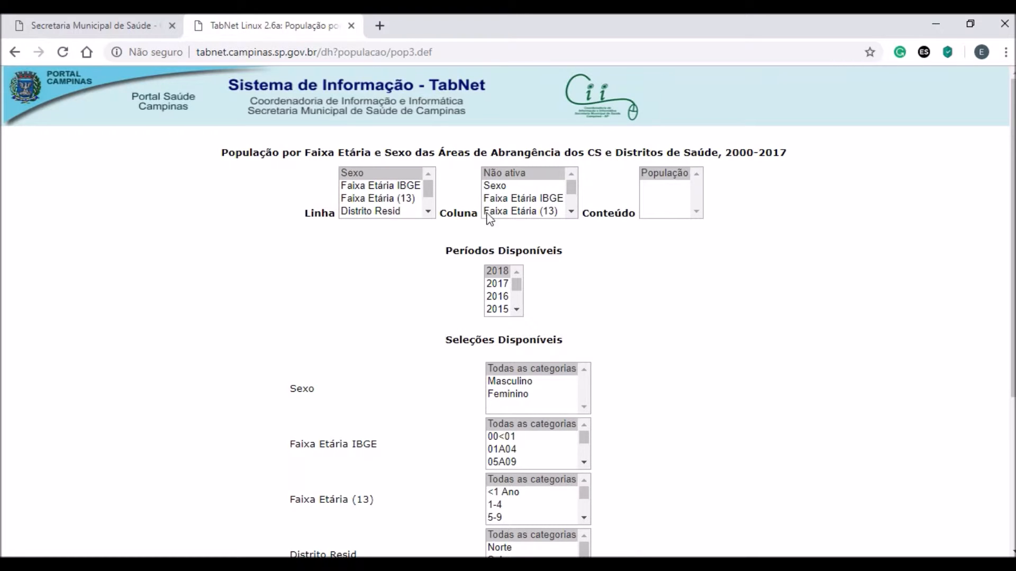
Step: Examine the Linha, Coluna, Conteúdo and Períodos Disponíveis settings of the population query form, including the row options
left_click_drag(313, 216, 330, 213)
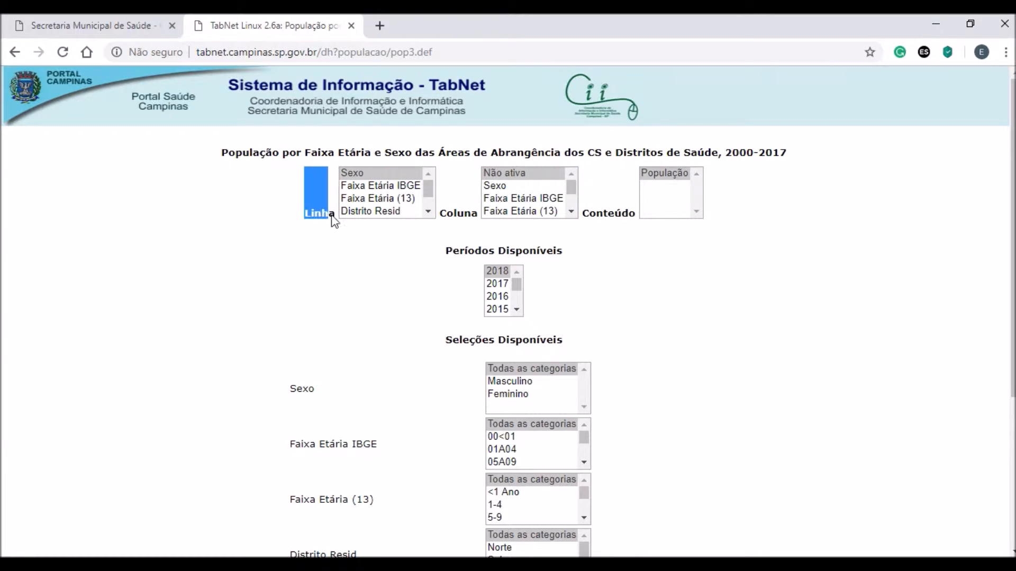
left_click_drag(447, 218, 472, 219)
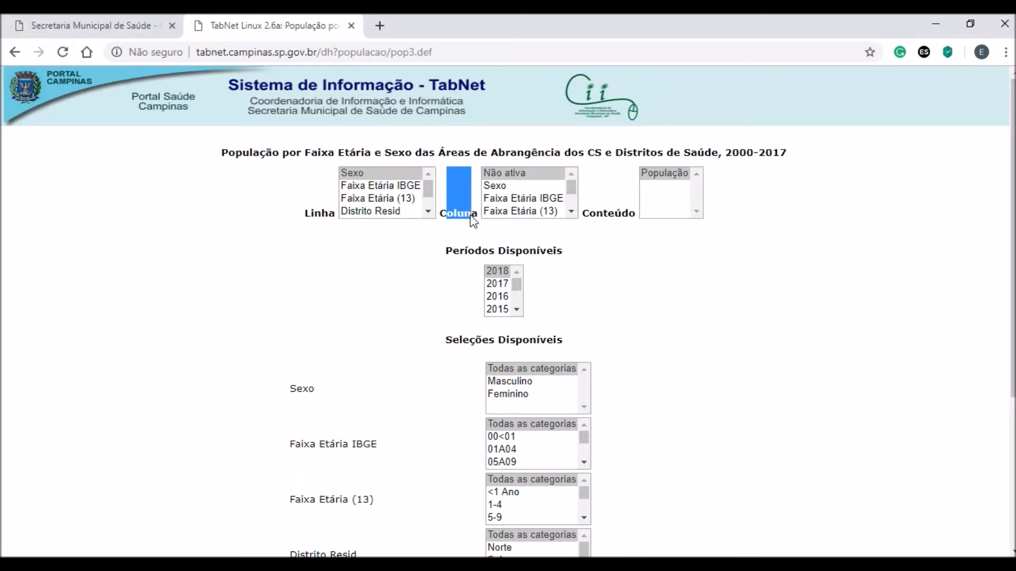
left_click(482, 214)
left_click_drag(588, 216, 627, 214)
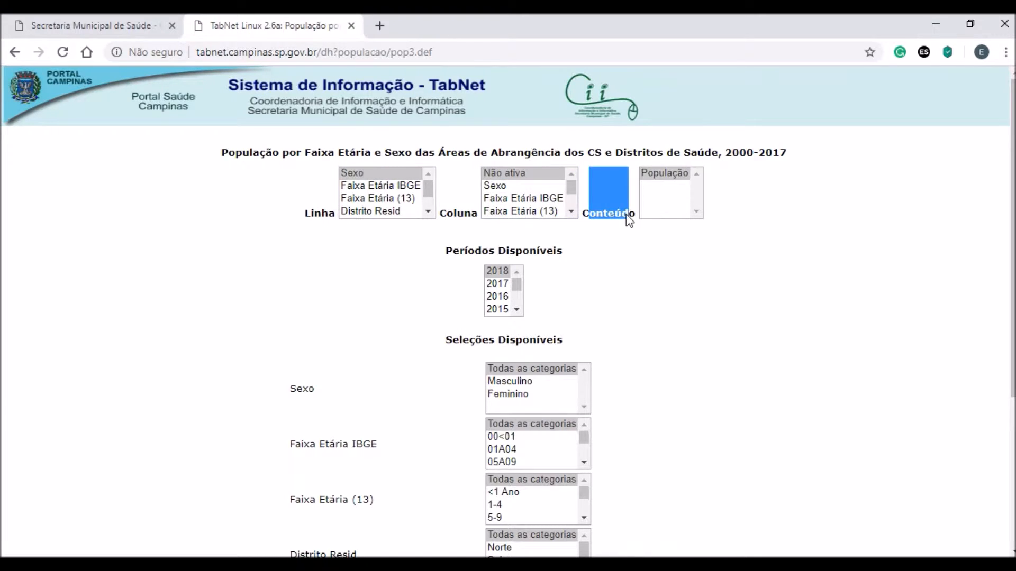
left_click(627, 214)
left_click_drag(445, 252, 561, 257)
left_click(548, 274)
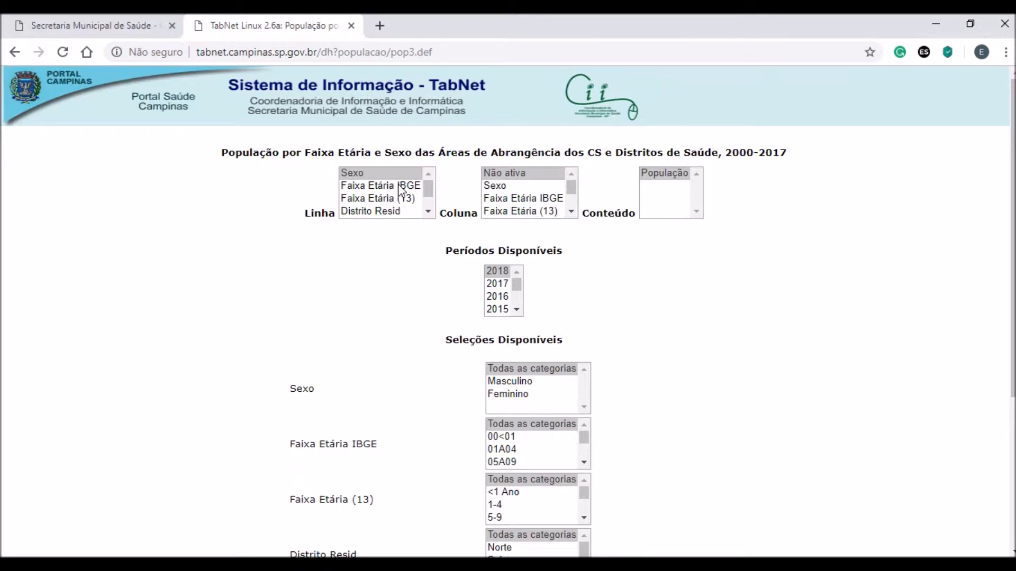
scroll(400, 190, "down", 1)
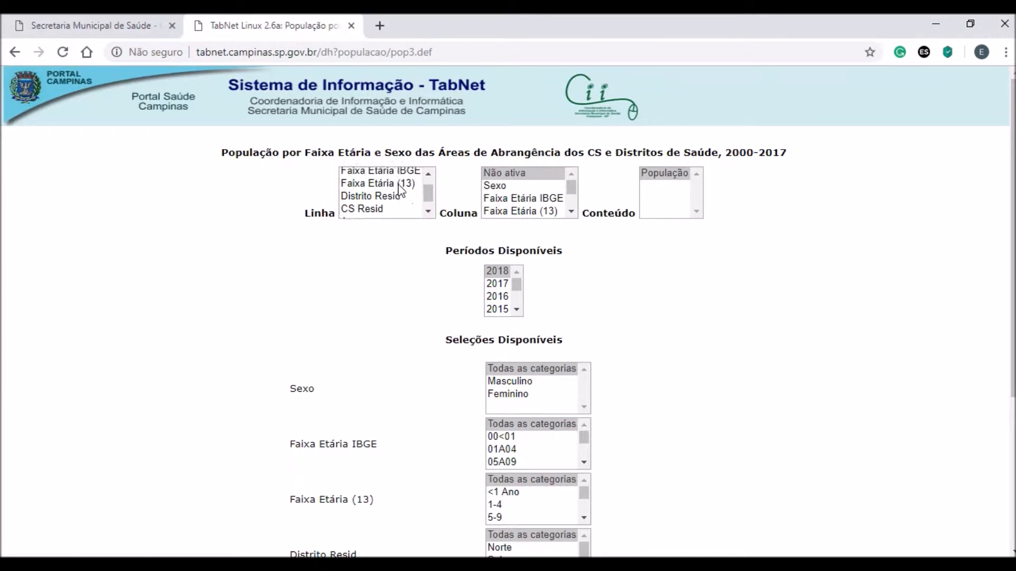
scroll(400, 191, "up", 1)
scroll(390, 369, "down", 3)
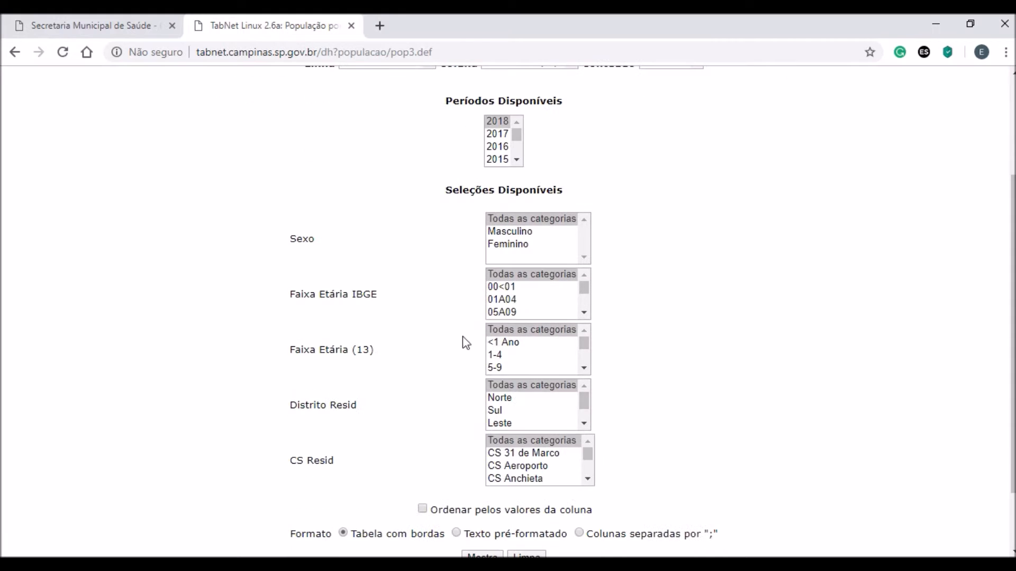
Step: Browse the Faixa Etária (13) age bands up to 80 e+ and select the 20-29 band
left_click(587, 370)
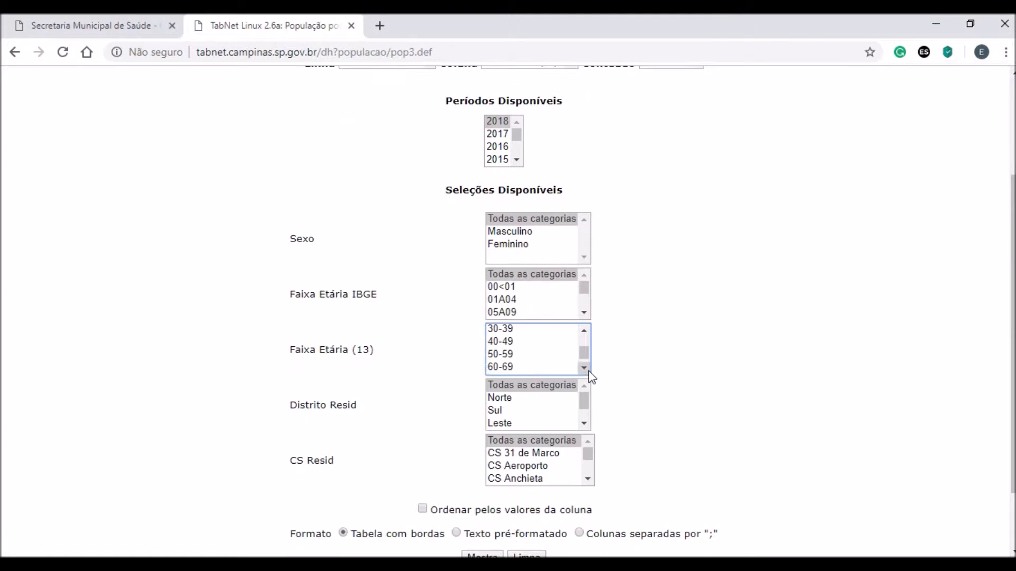
left_click(584, 368)
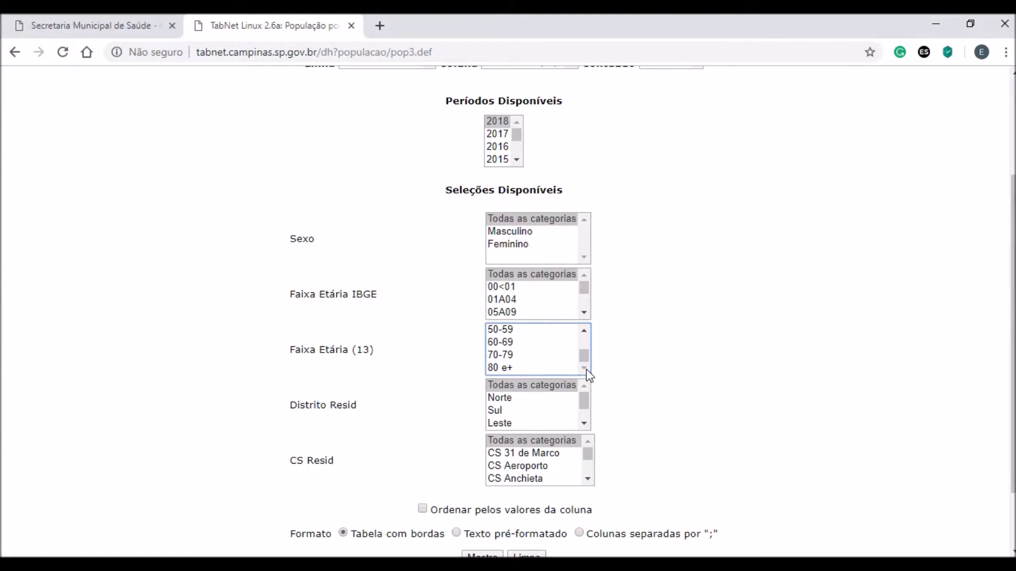
left_click_drag(584, 361, 584, 349)
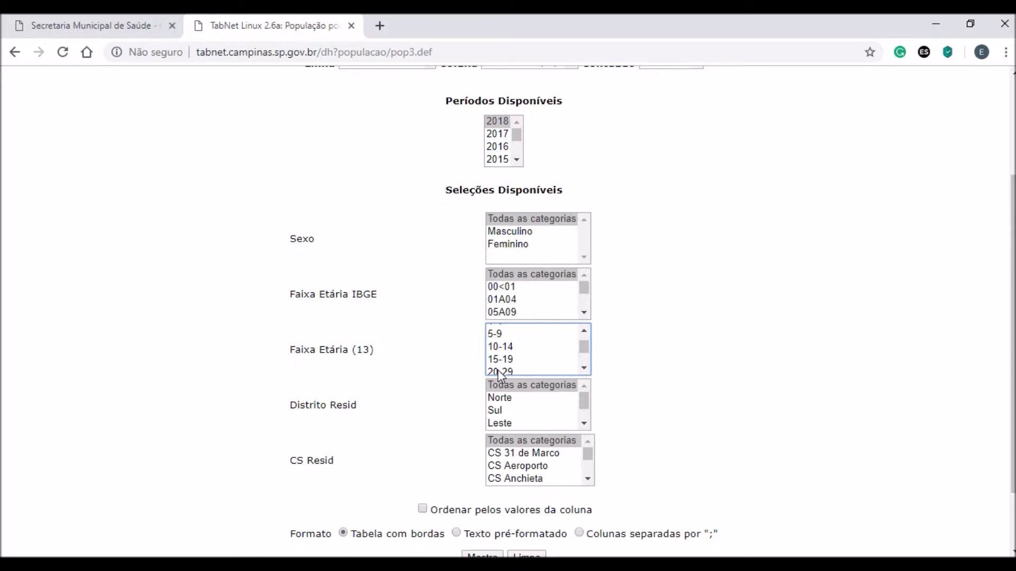
left_click(530, 370)
scroll(579, 374, "down", 1)
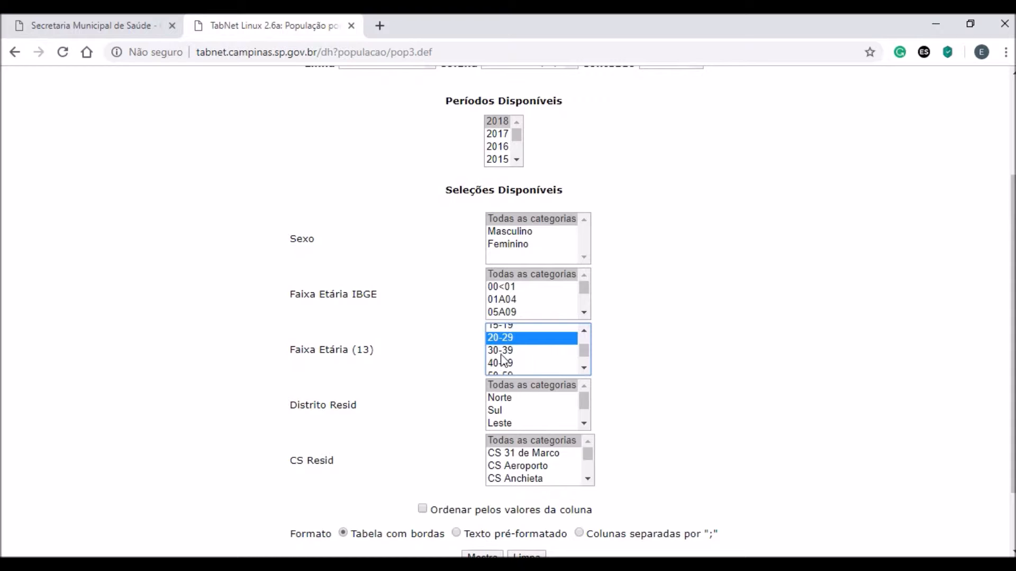
left_click(577, 330)
scroll(580, 335, "up", 3)
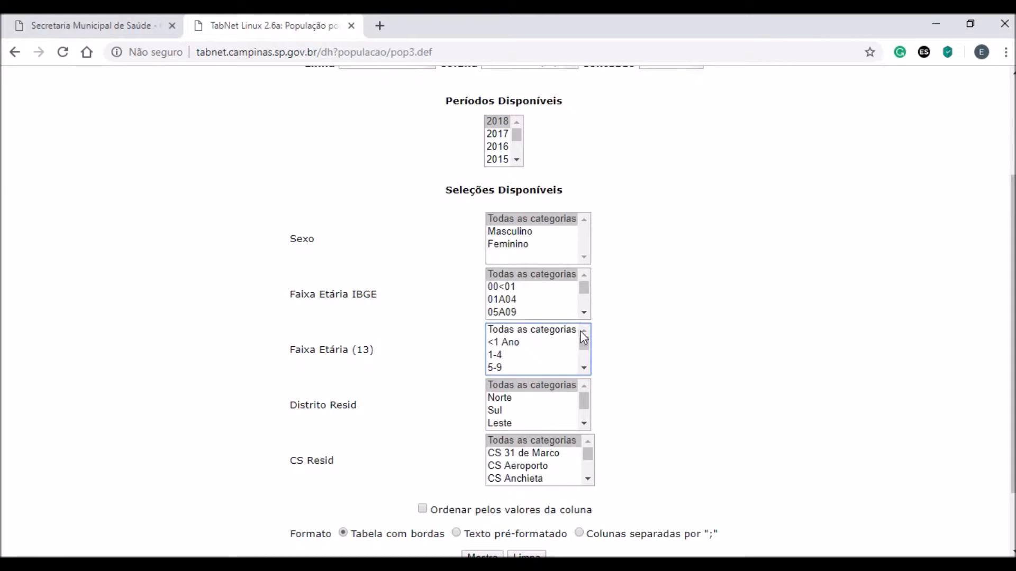
Step: Select 00<01 and then 80A84 in the Faixa Etária IBGE filter, and compare with the oldest Faixa Etária (13) bands
left_click(510, 287)
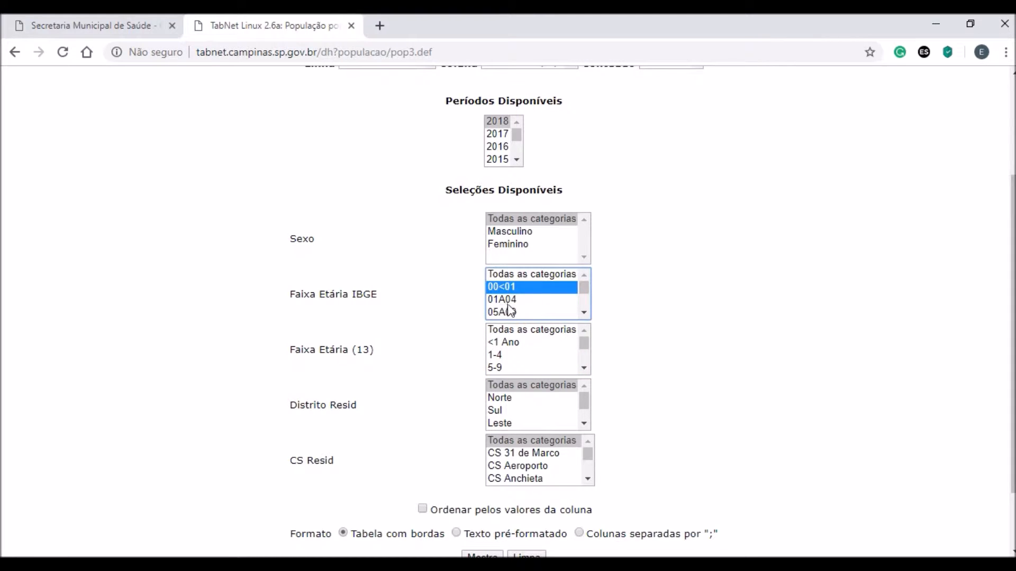
left_click_drag(584, 315, 585, 316)
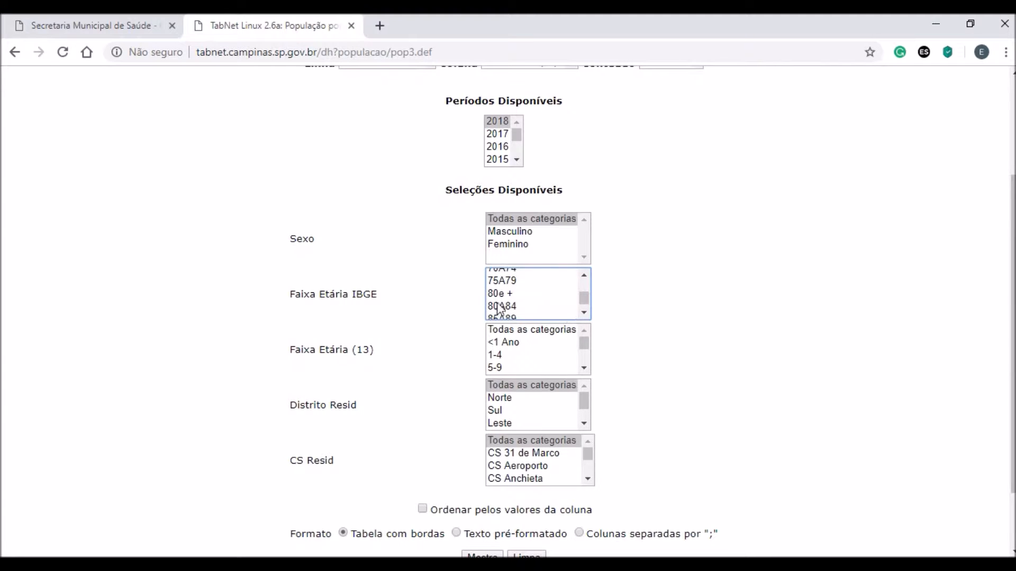
left_click(502, 306)
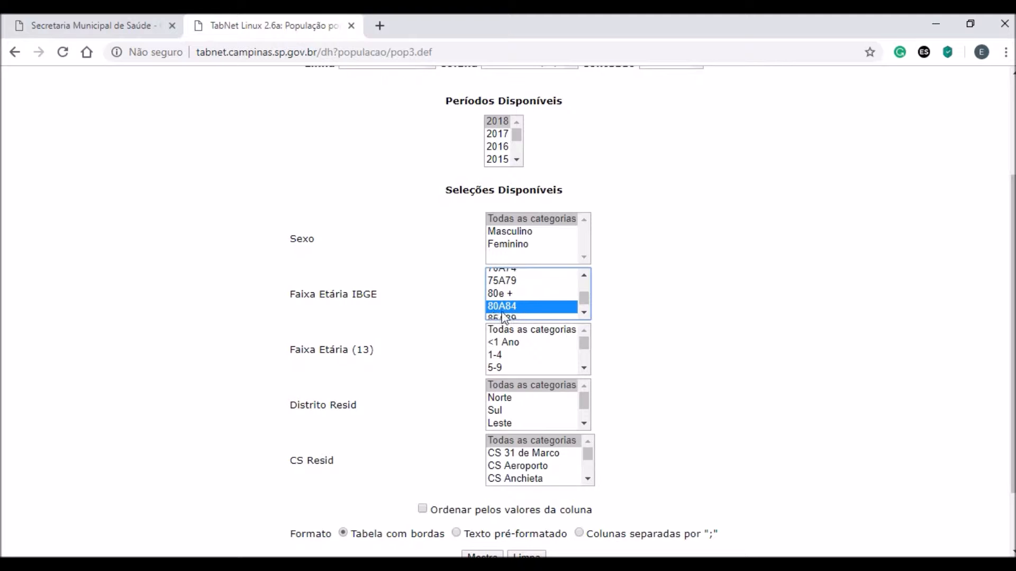
left_click_drag(584, 342, 594, 369)
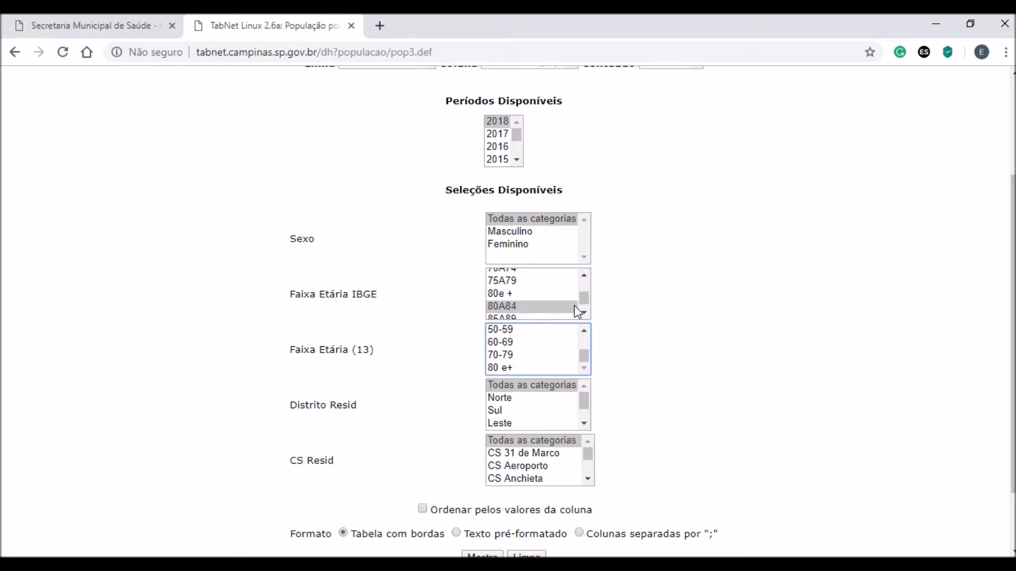
Step: Reset both the Faixa Etária IBGE and Faixa Etária (13) filters to Todas as categorias
mouse_move(584, 298)
left_mouse_down()
mouse_move(586, 306)
mouse_move(587, 287)
left_mouse_up()
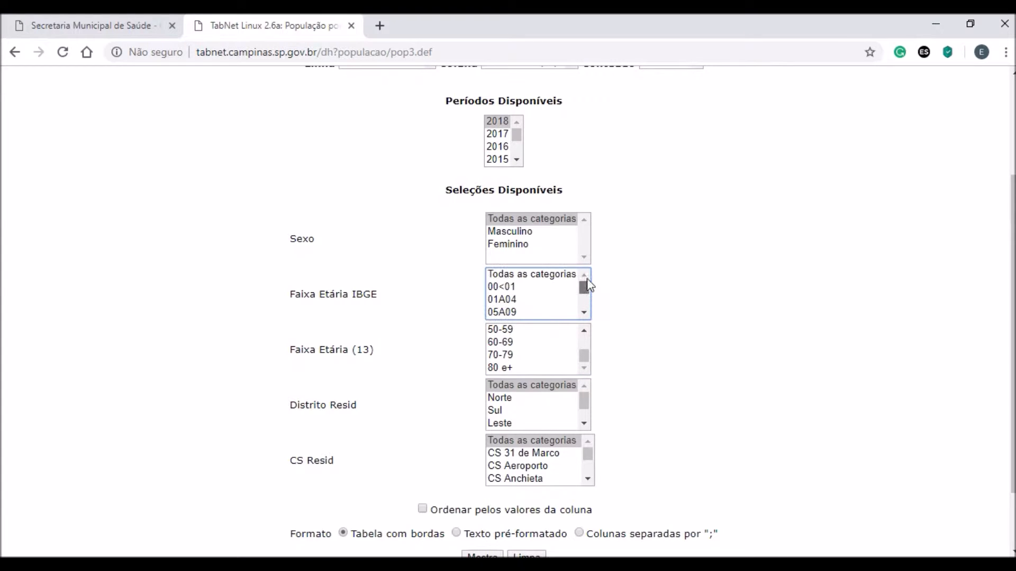
left_click(538, 278)
left_click_drag(586, 354, 587, 328)
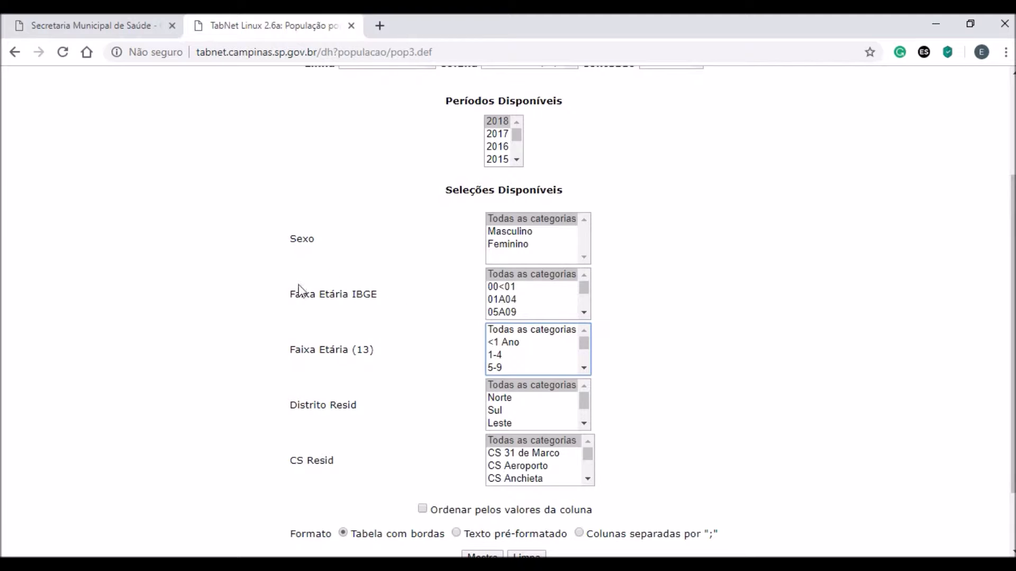
left_click(535, 333)
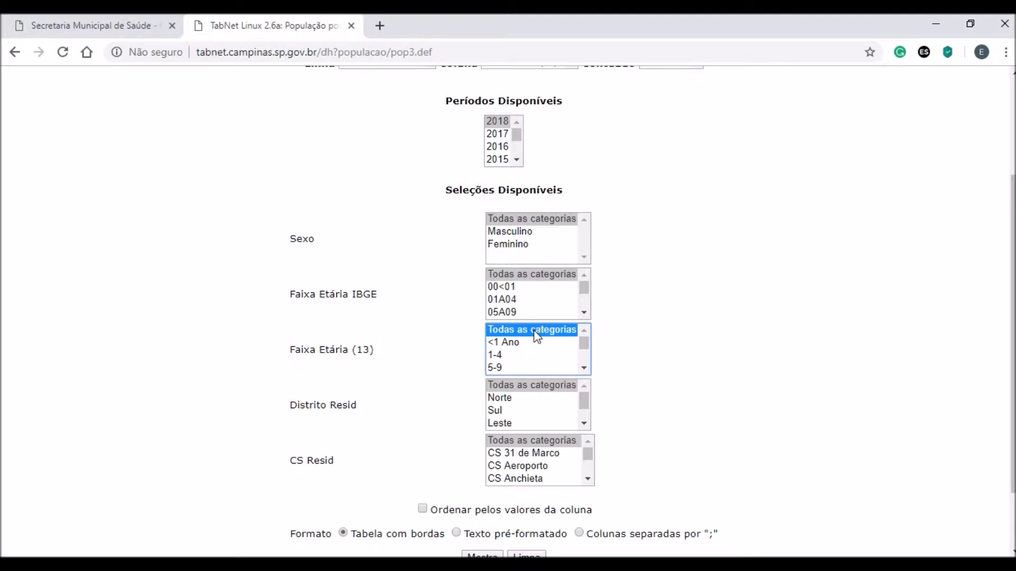
left_click(473, 253)
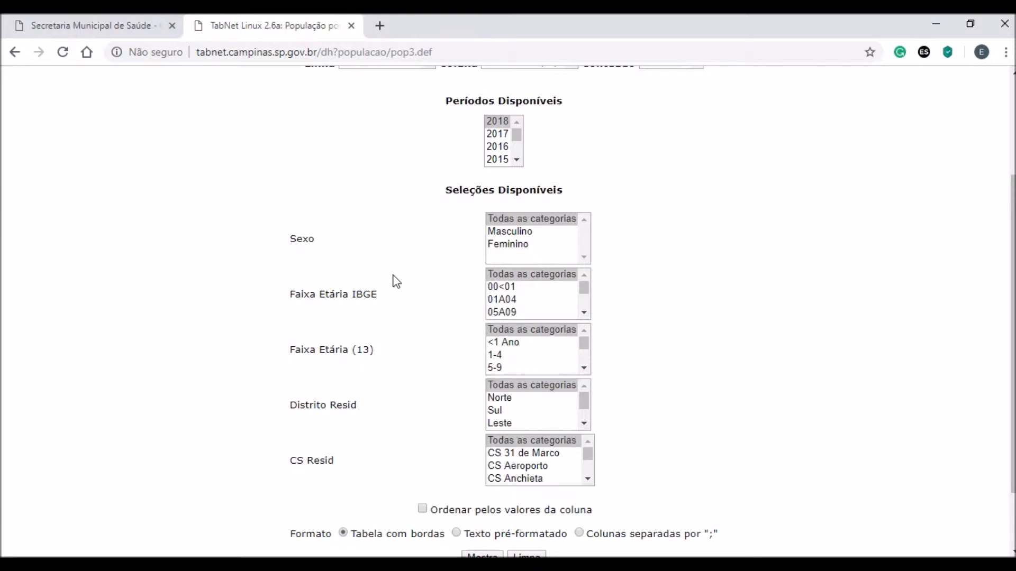
Step: Set the query's Linha to Faixa Etária IBGE and its Coluna to Sexo
scroll(392, 282, "up", 3)
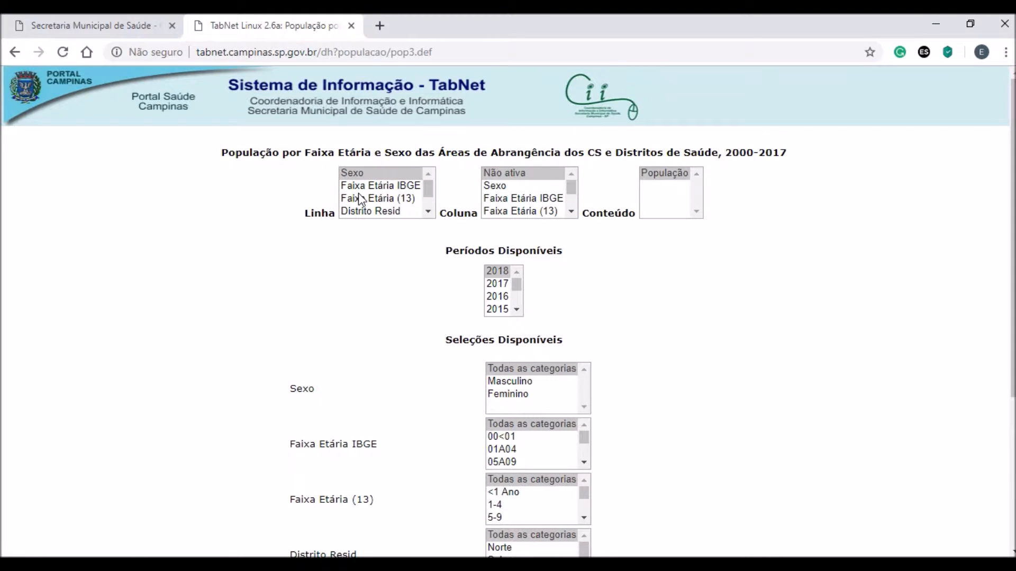
left_click(397, 188)
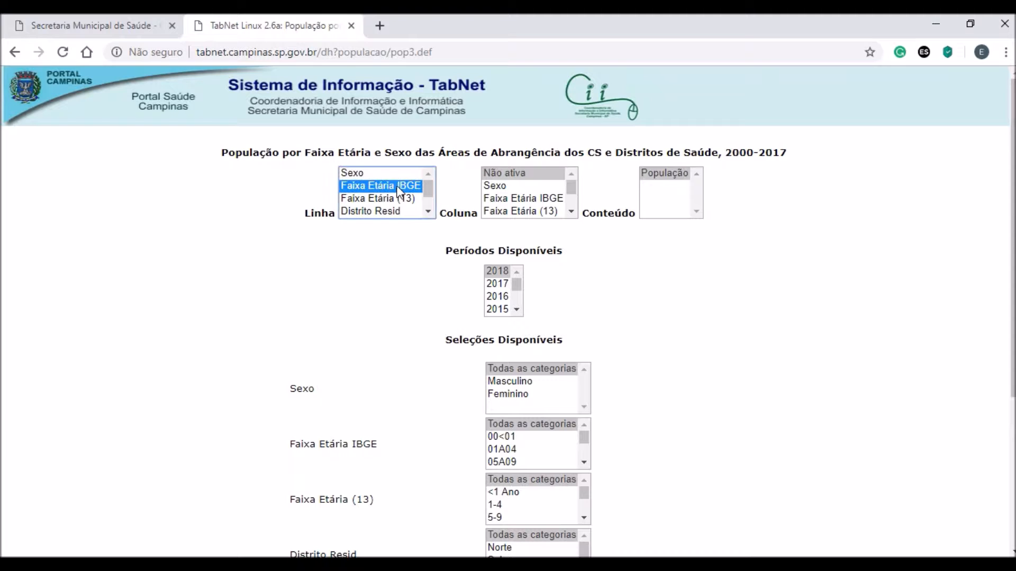
left_click(507, 188)
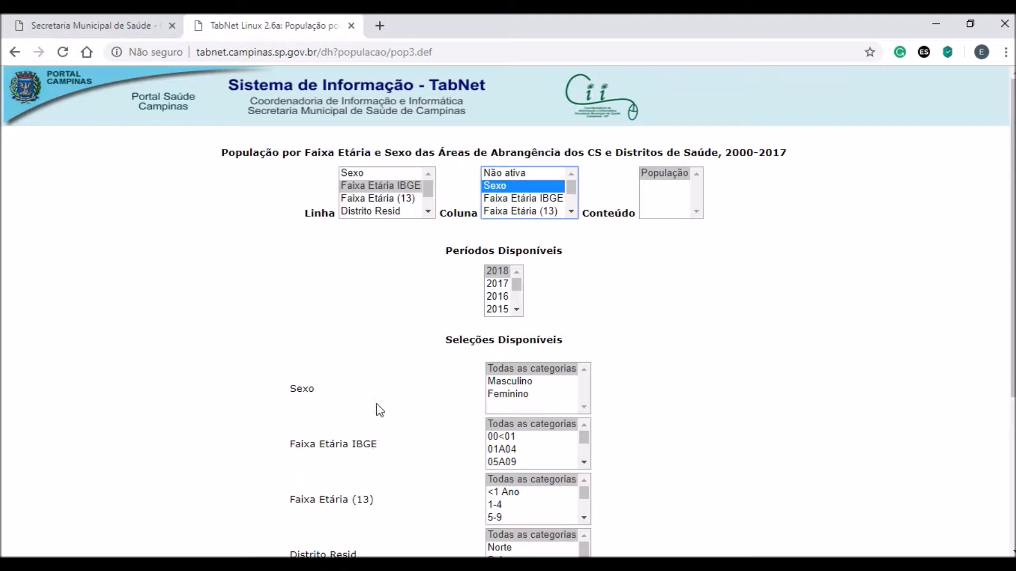
Step: Restrict the query to the CS Taquaral health centre in the CS Resid filter
scroll(397, 271, "down", 3)
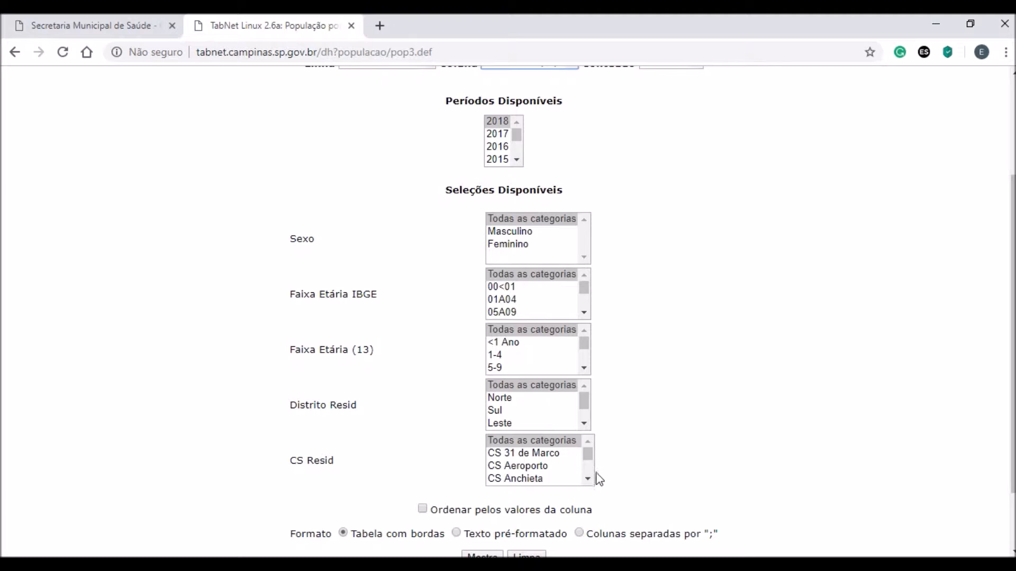
left_click_drag(587, 483, 588, 483)
left_click(531, 461)
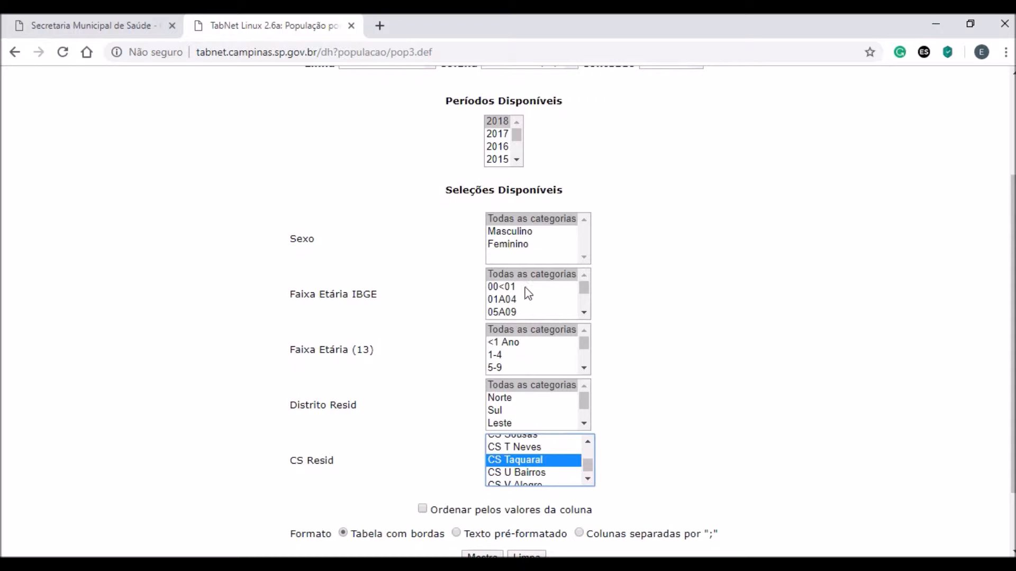
scroll(361, 261, "up", 3)
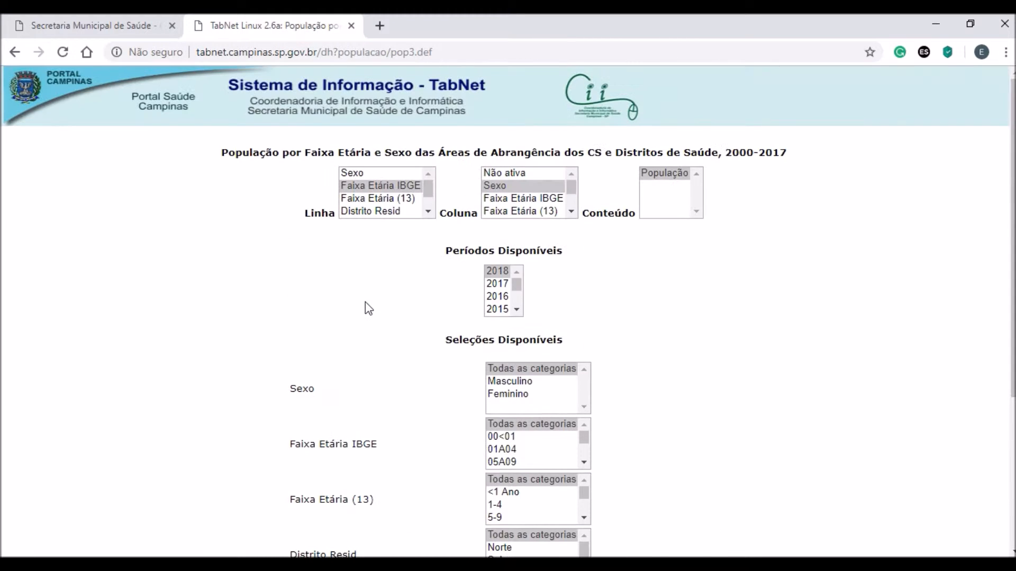
Step: Run the population query for the 2018 period and check the heading of the resulting table
left_click(494, 273)
scroll(545, 265, "down", 4)
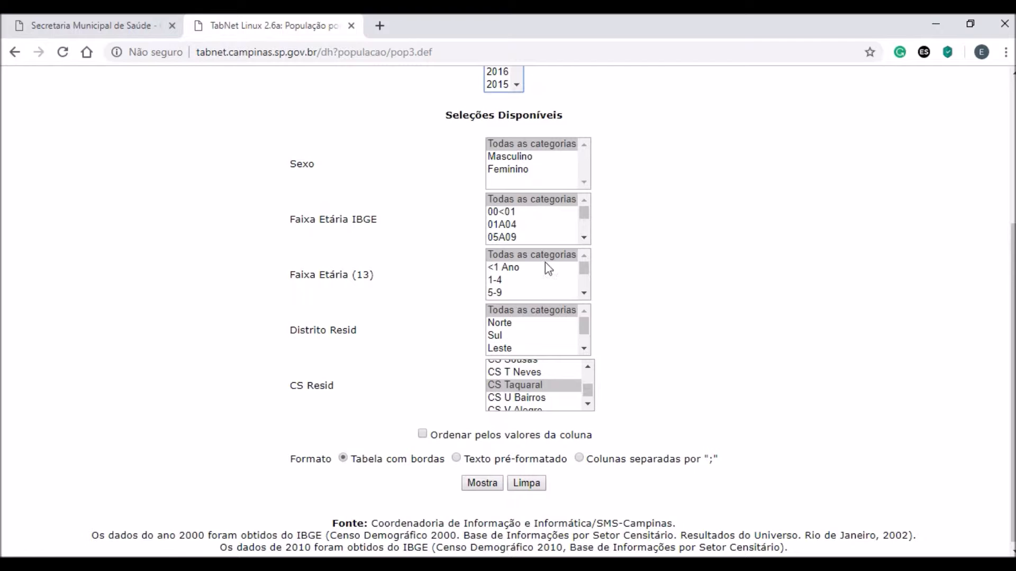
left_click(492, 484)
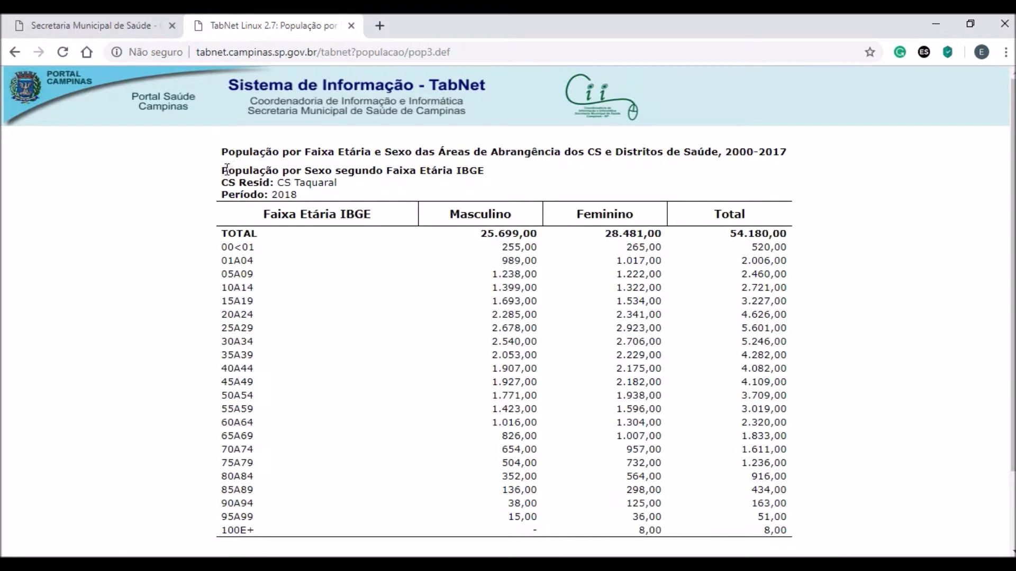
left_click_drag(228, 169, 428, 185)
left_click(330, 180)
Step: Export the population table as a CSV file and open the downloaded file in Excel
scroll(561, 471, "down", 2)
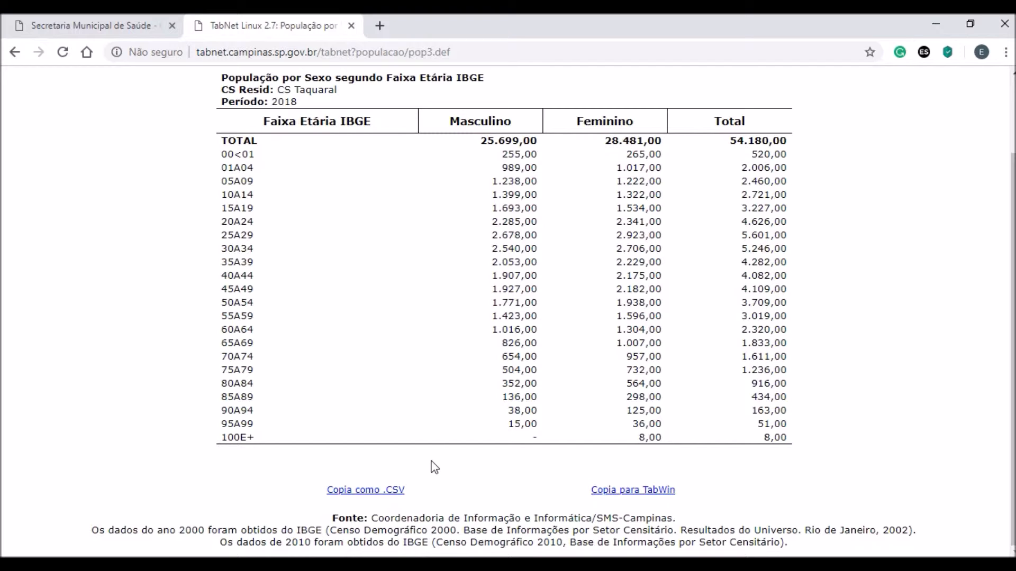
left_click(362, 492)
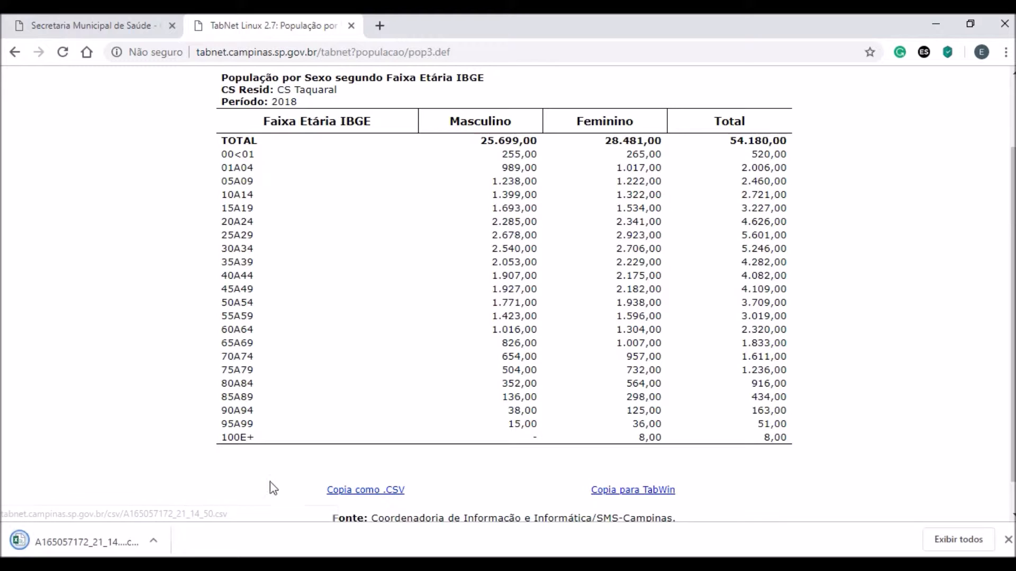
left_click(109, 546)
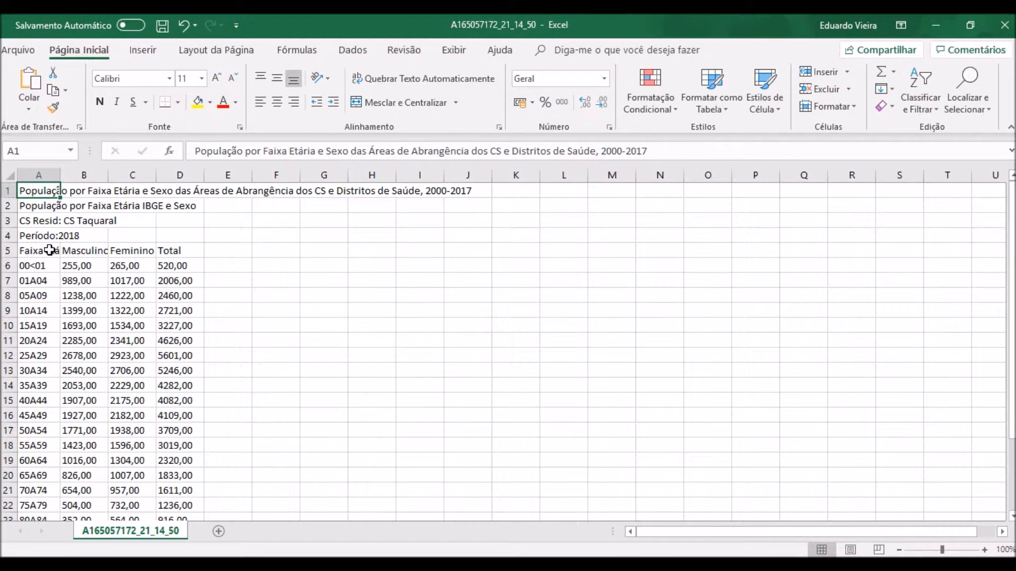
Step: Look over the exported age and sex table and widen column A to fit the Faixa Etária IBGE heading
left_click_drag(49, 250, 136, 278)
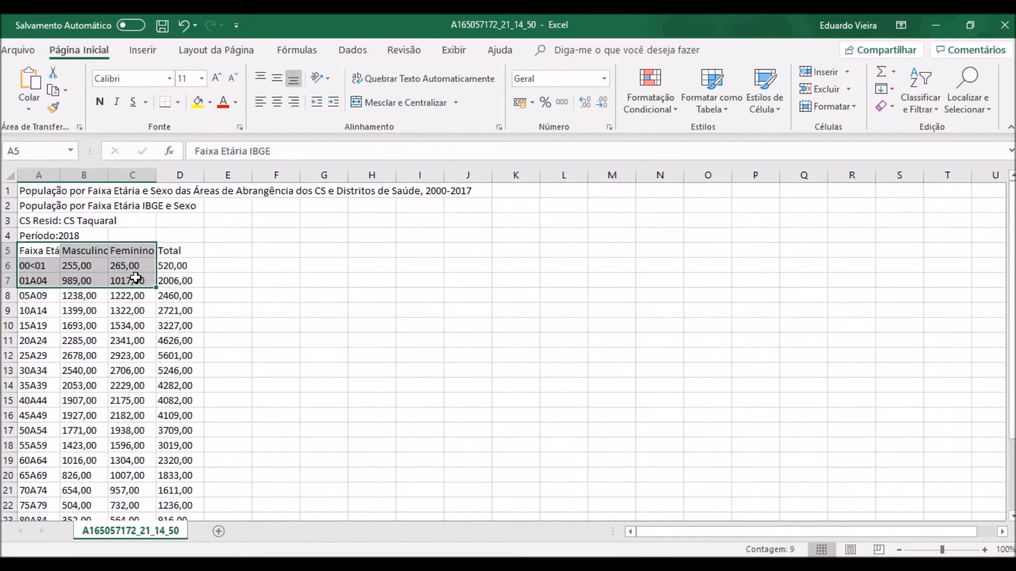
left_click(180, 309)
left_click(229, 265)
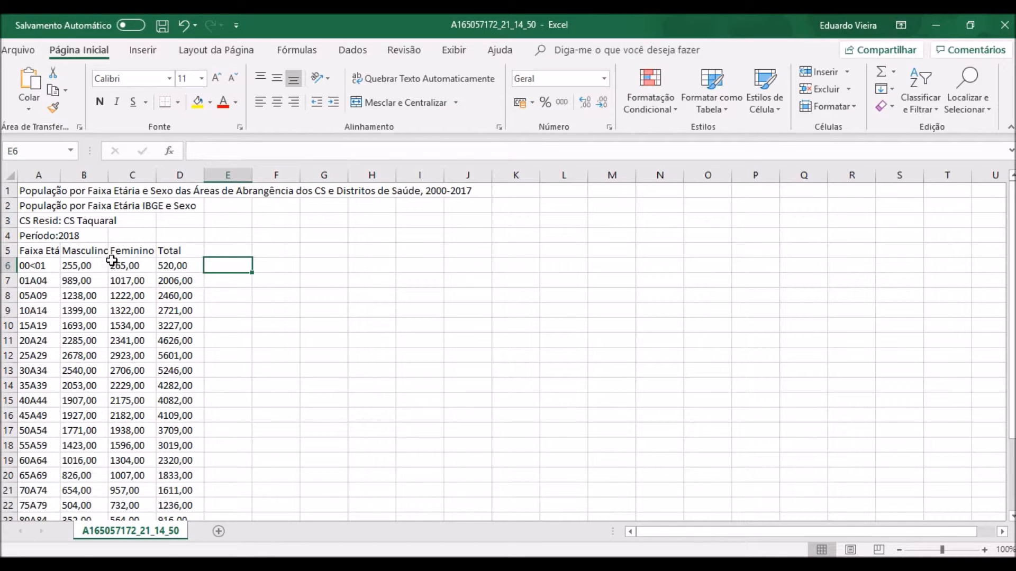
left_click_drag(60, 174, 105, 175)
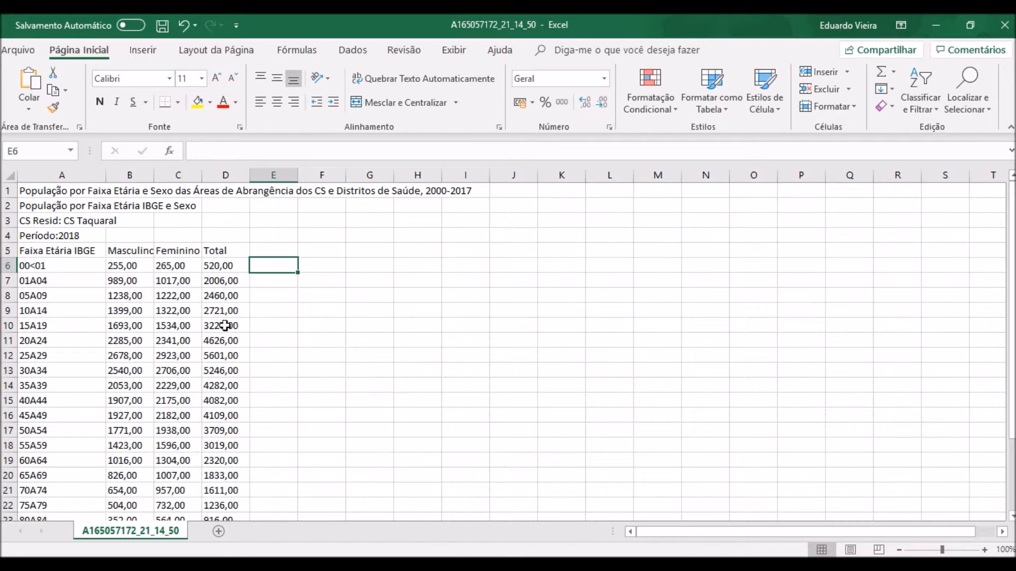
Step: Switch back to Chrome, return to the TabNet index page and open the Nascidos Vivos query under SINASC
mouse_move(325, 566)
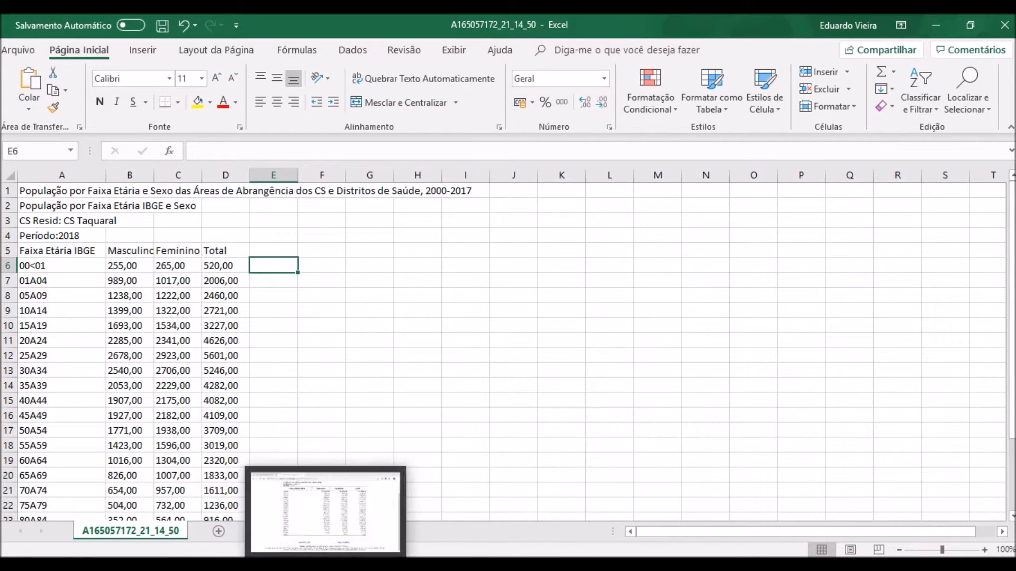
left_click(325, 513)
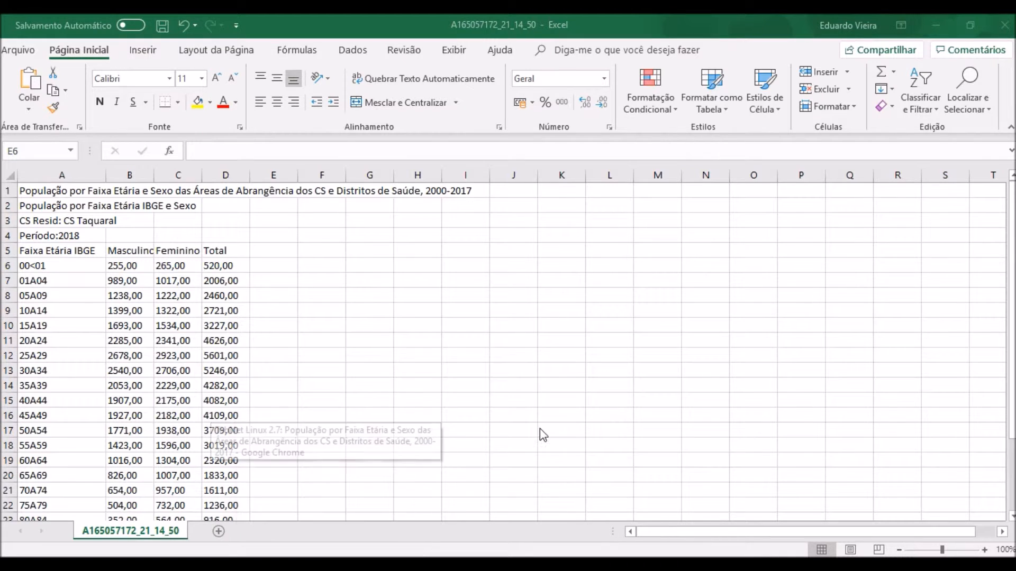
right_click(326, 566)
left_click(326, 566)
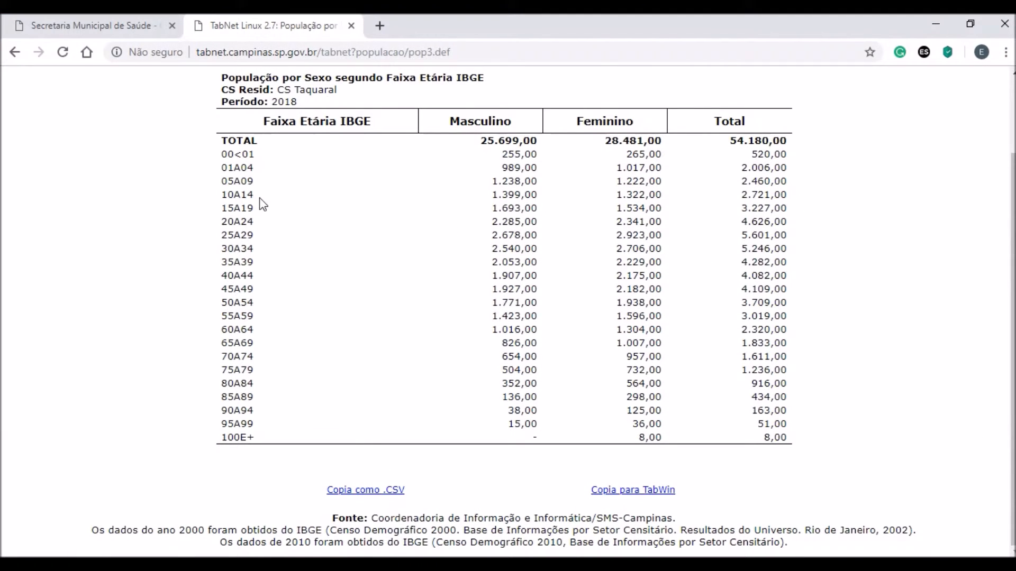
left_click(11, 54)
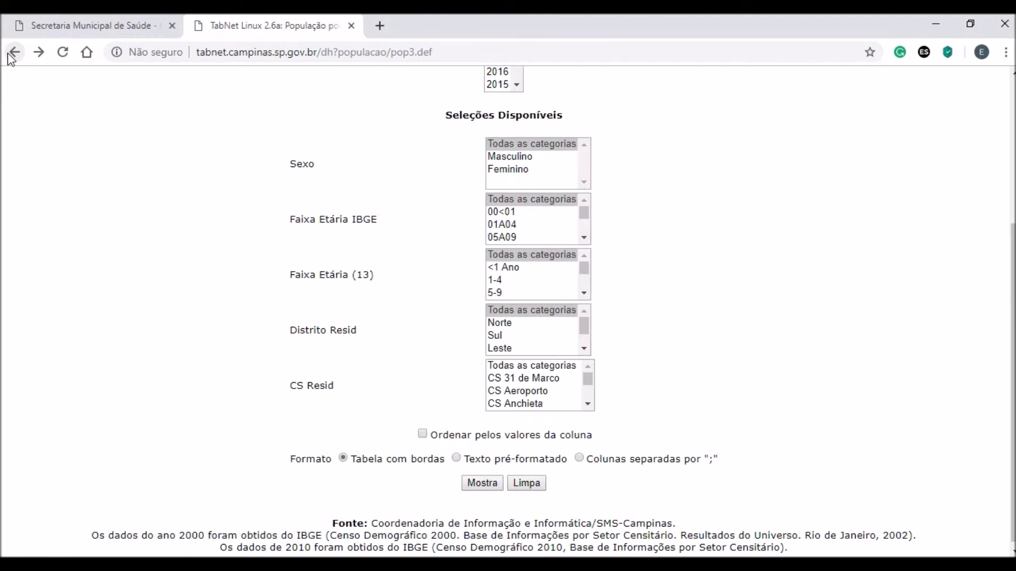
left_click(12, 55)
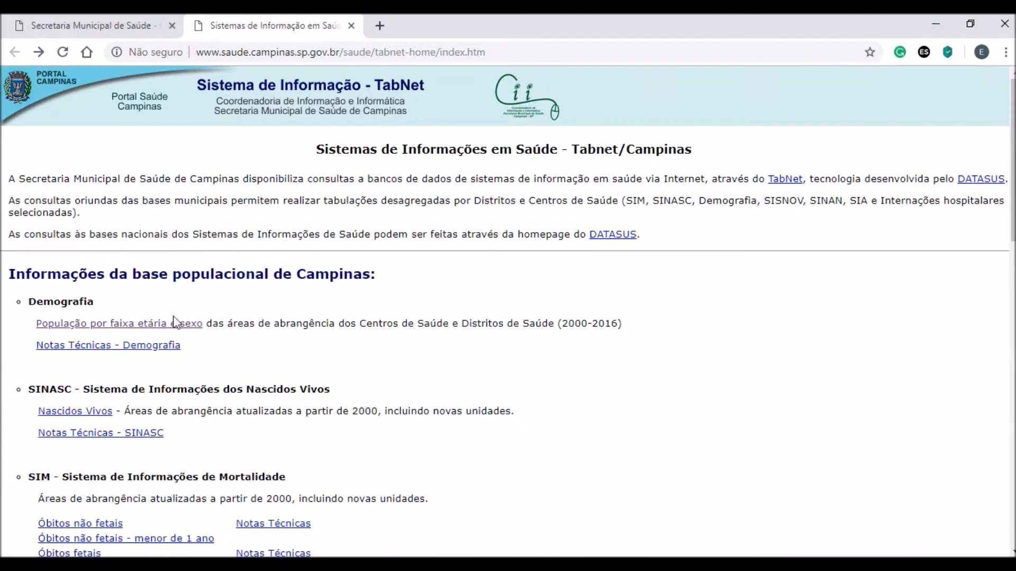
left_click(99, 422)
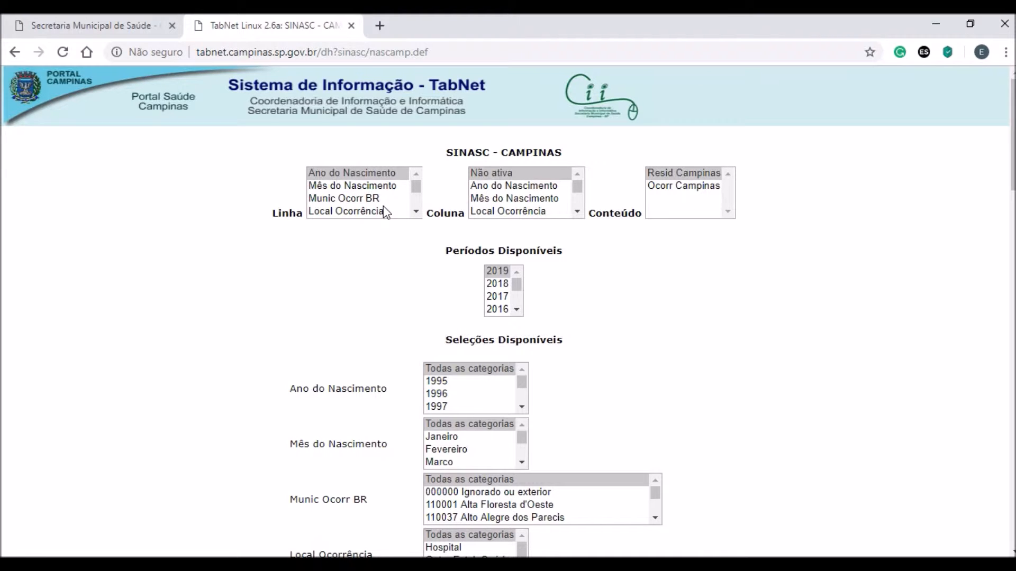
Step: Look through the Linha options, the Conteúdo setting and the title of the SINASC - CAMPINAS query
scroll(385, 211, "down", 2)
scroll(396, 199, "down", 5)
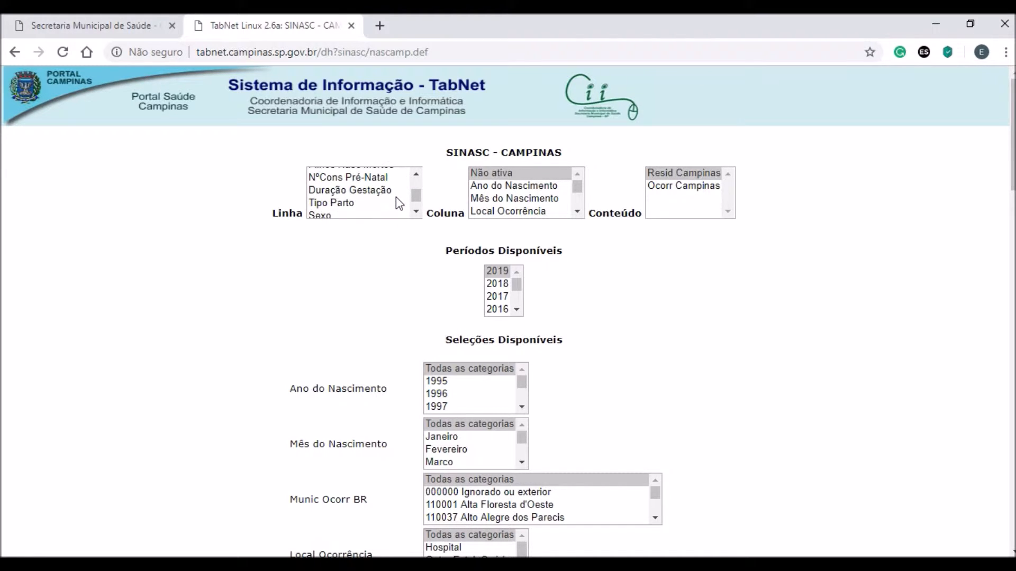
scroll(393, 196, "up", 1)
scroll(373, 199, "up", 7)
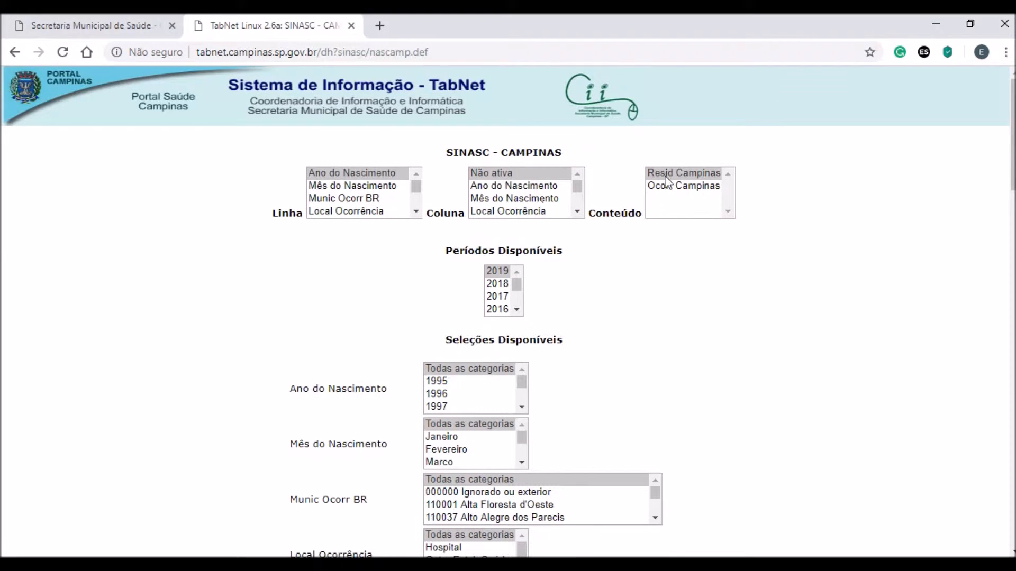
left_click_drag(590, 214, 644, 213)
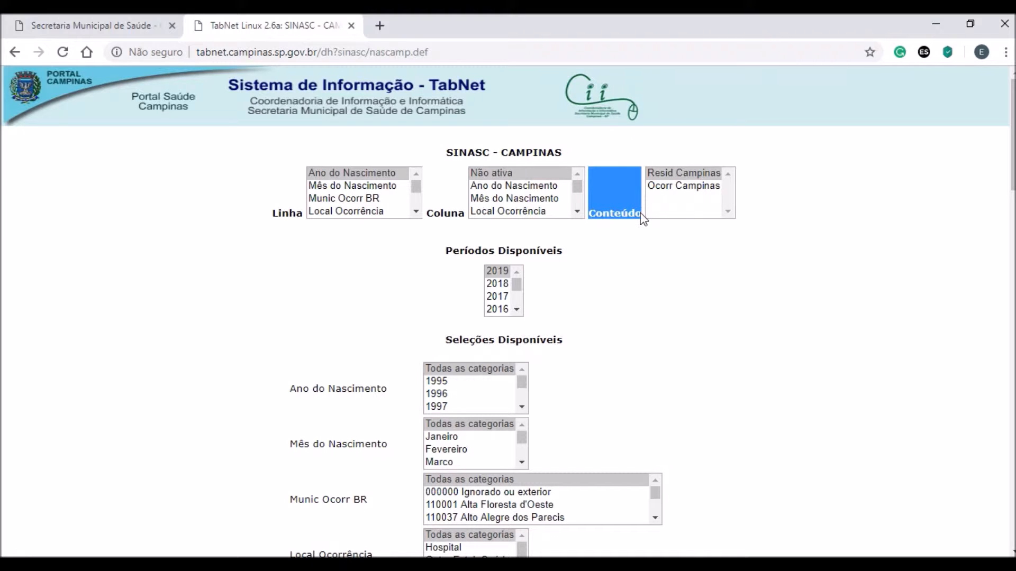
left_click(620, 169)
left_click_drag(446, 154, 571, 159)
left_click(612, 184)
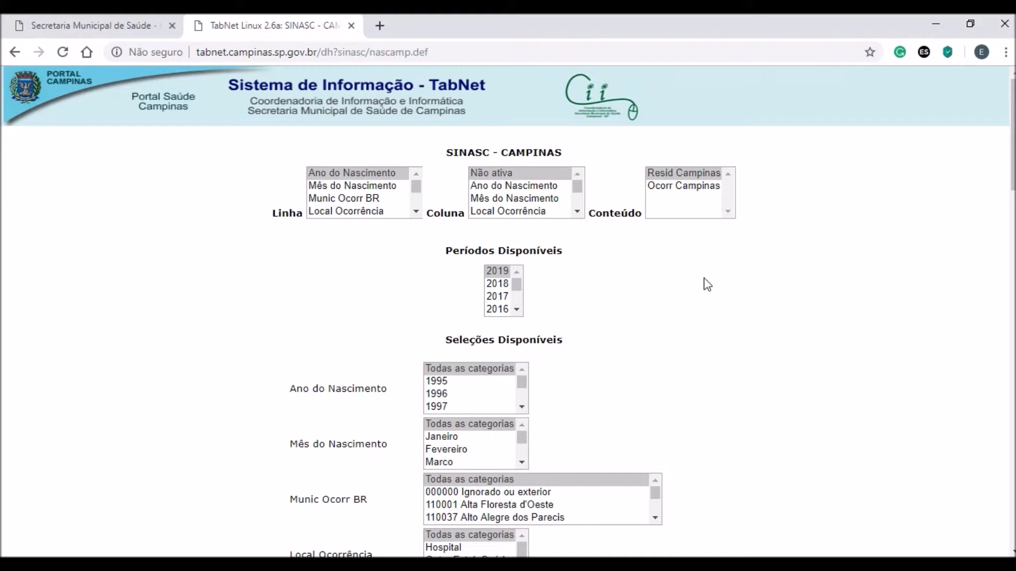
Step: Set the SINASC query's period to 2018 and its Linha to NºCons Pré-Natal
left_click(498, 284)
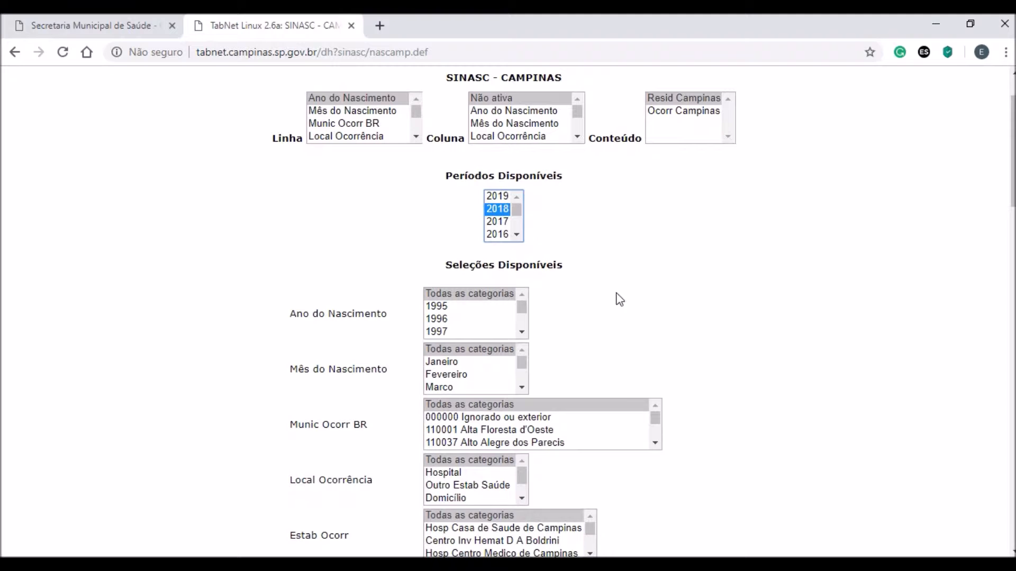
scroll(375, 234, "up", 2)
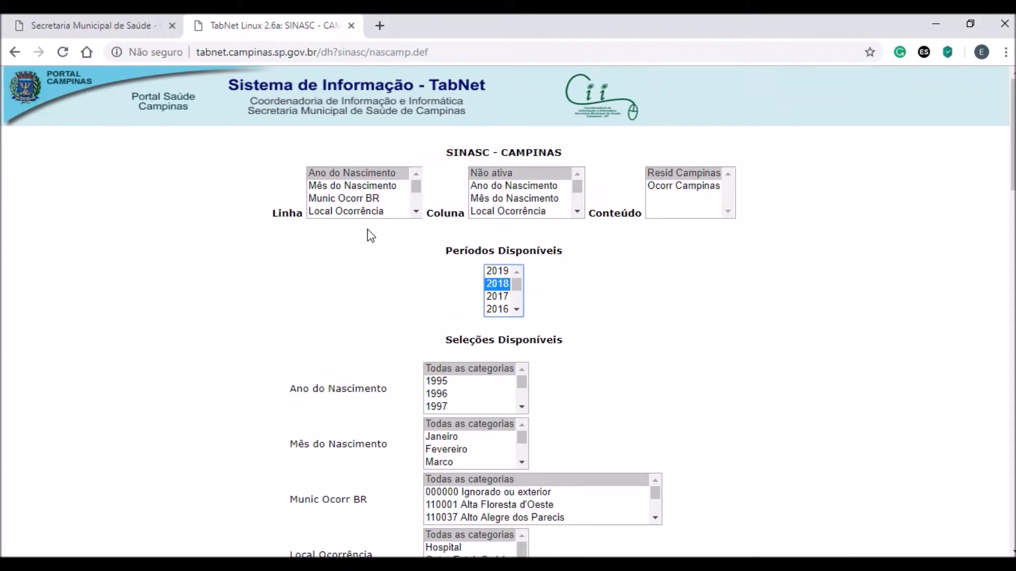
left_click(418, 212)
left_click(417, 212)
left_click(417, 213)
left_click(416, 212)
left_click(417, 213)
left_click(417, 213)
left_click(417, 213)
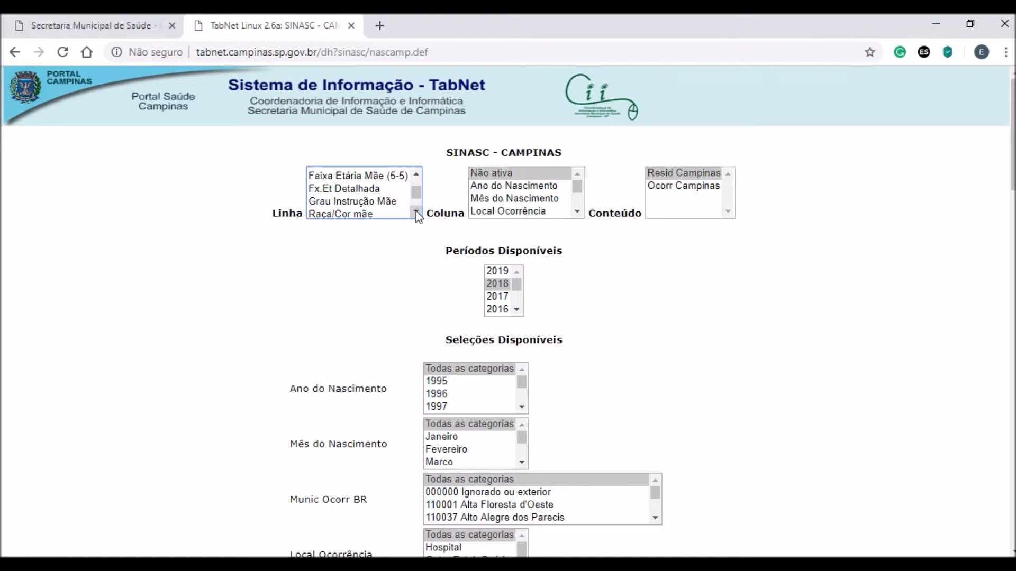
left_click(417, 213)
left_click(417, 212)
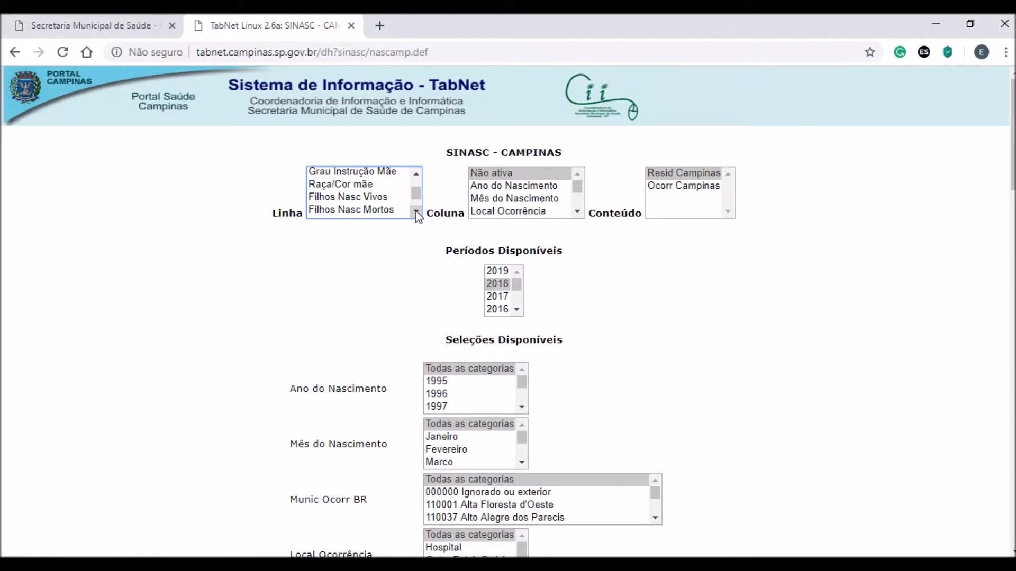
left_click(416, 213)
left_click(417, 212)
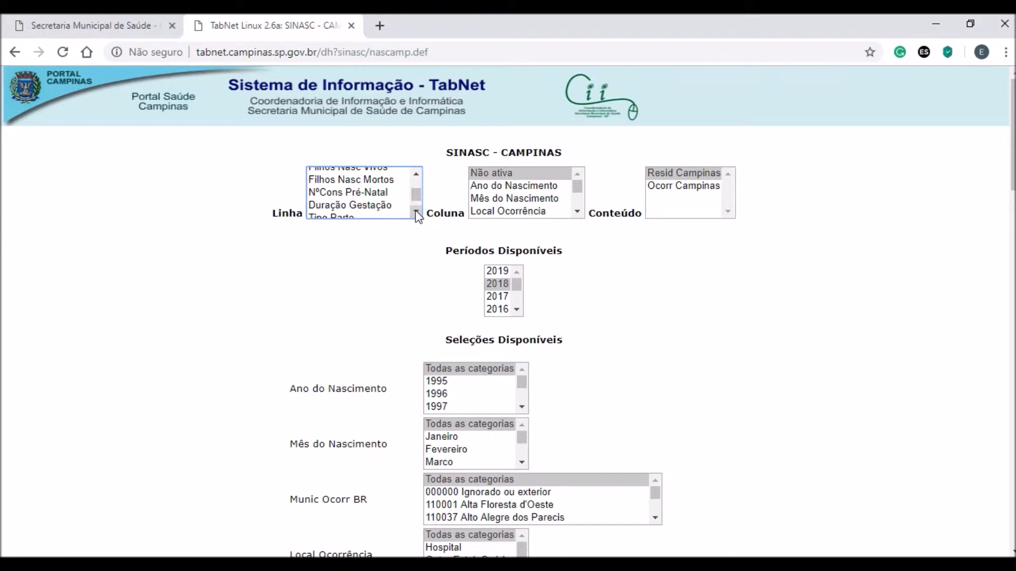
left_click(380, 193)
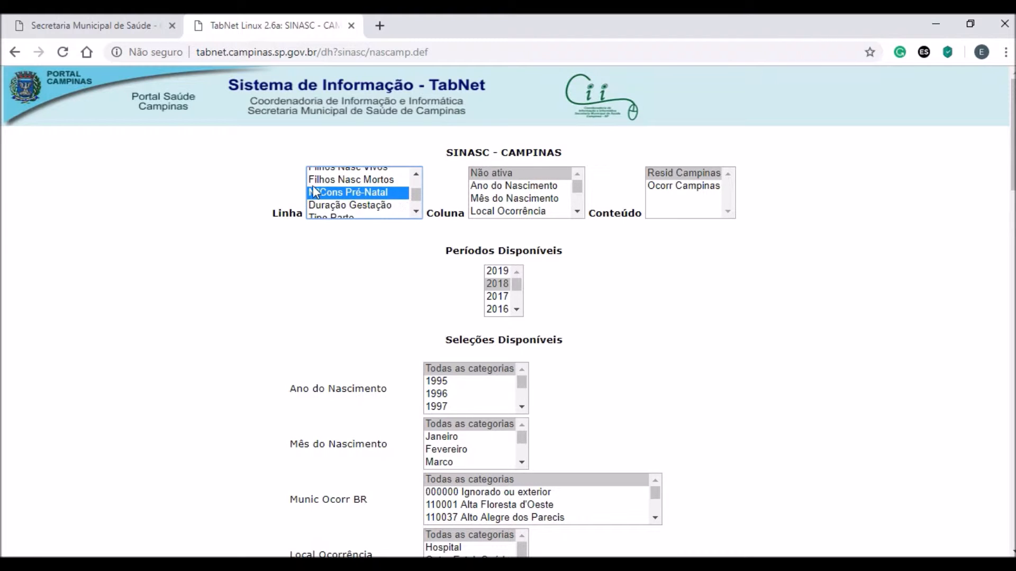
Step: Restrict the live-birth query to CS Taquaral in the CS Resid Mãe filter
scroll(455, 238, "down", 2)
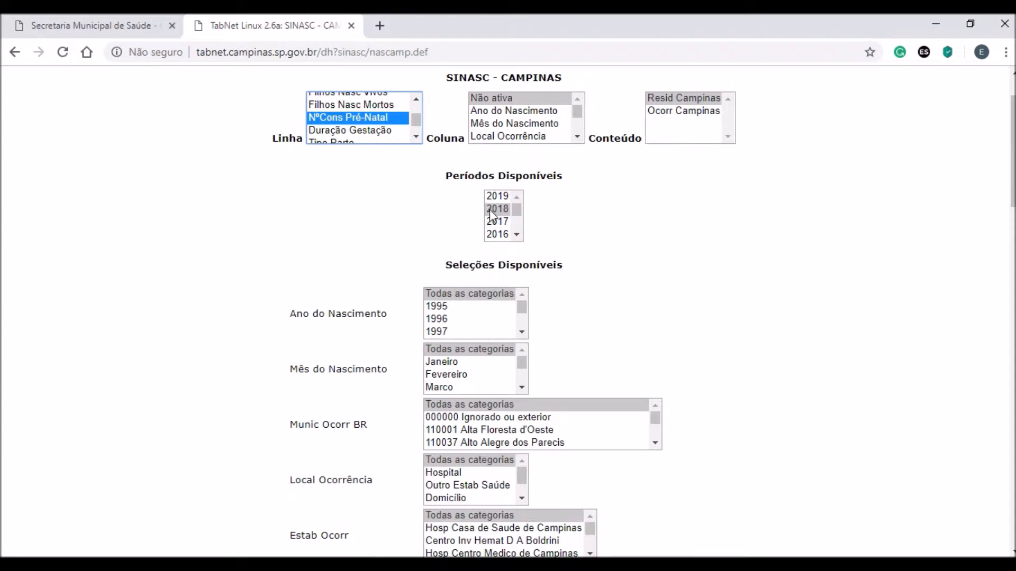
scroll(318, 358, "down", 4)
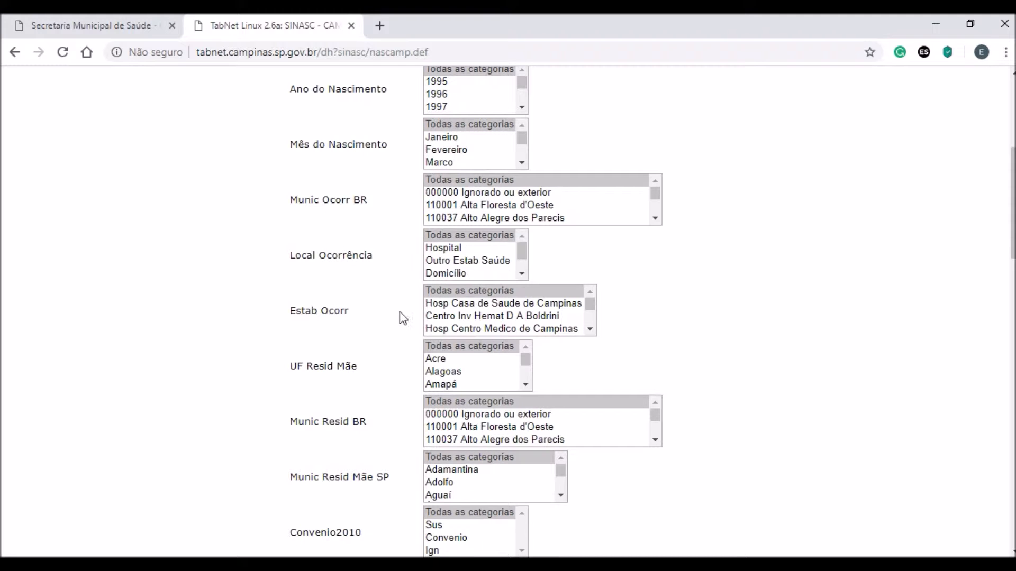
scroll(379, 318, "down", 1)
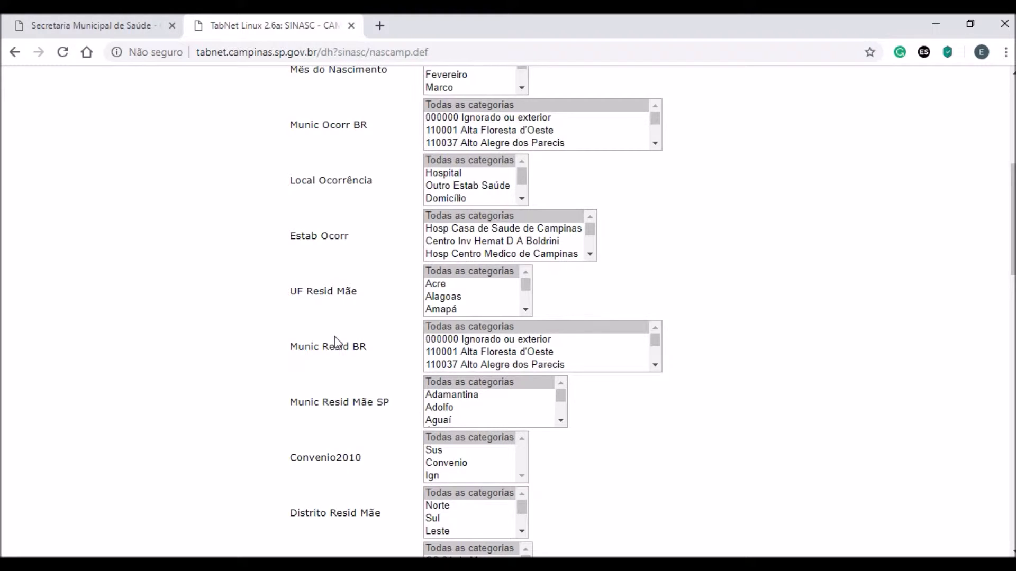
scroll(349, 304, "down", 2)
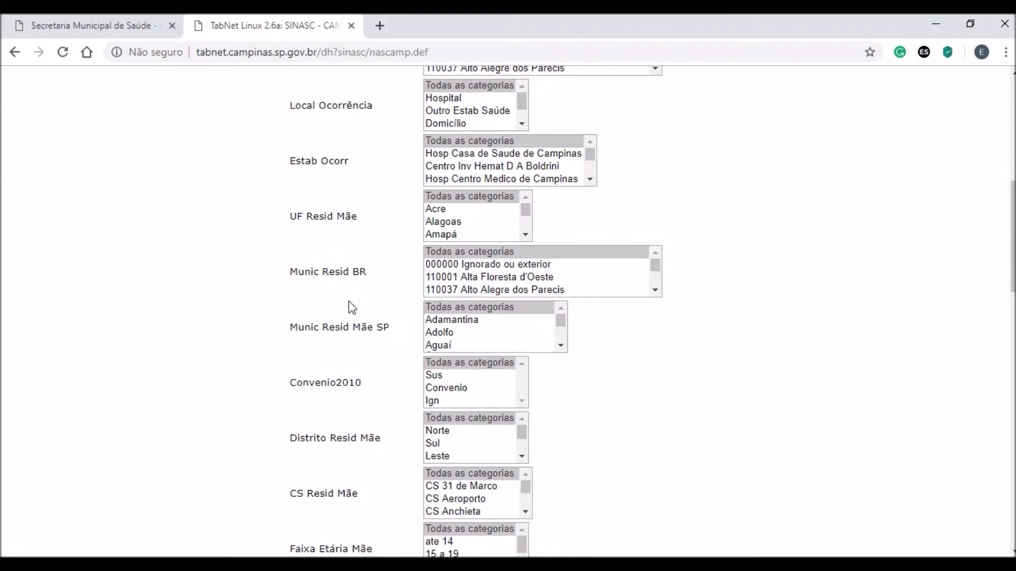
scroll(349, 309, "down", 2)
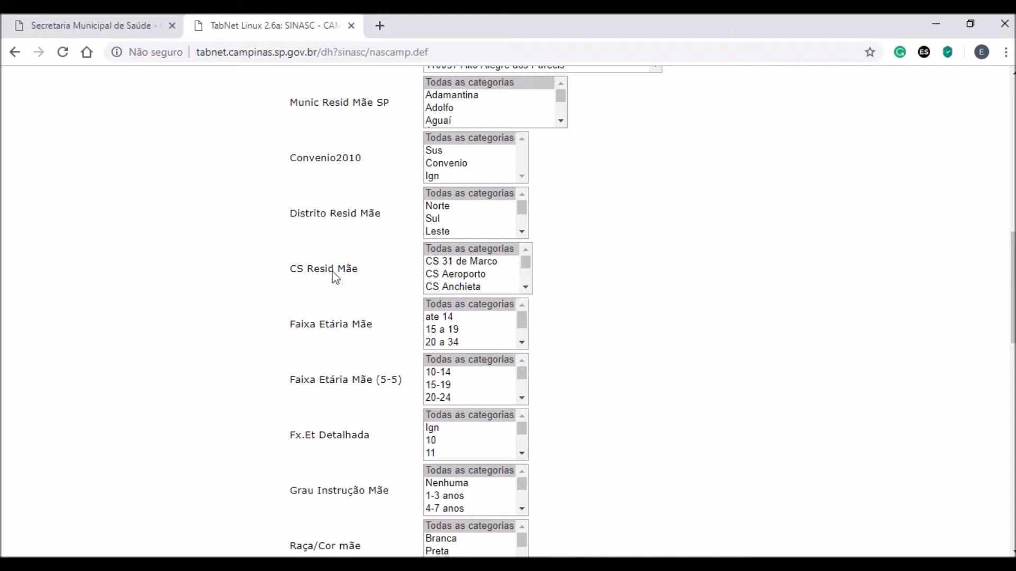
left_click(472, 287)
scroll(472, 287, "down", 4)
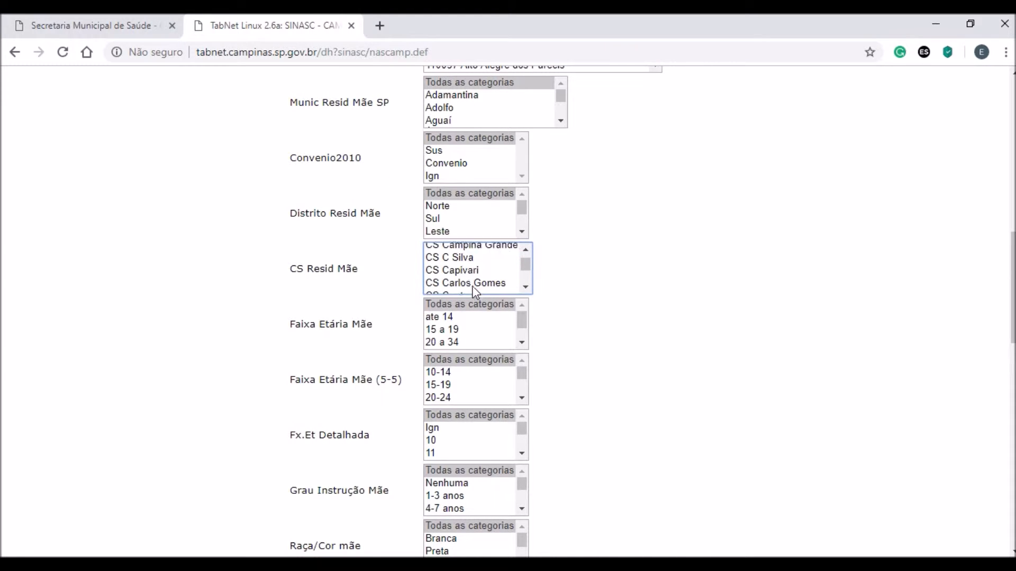
scroll(473, 282, "down", 10)
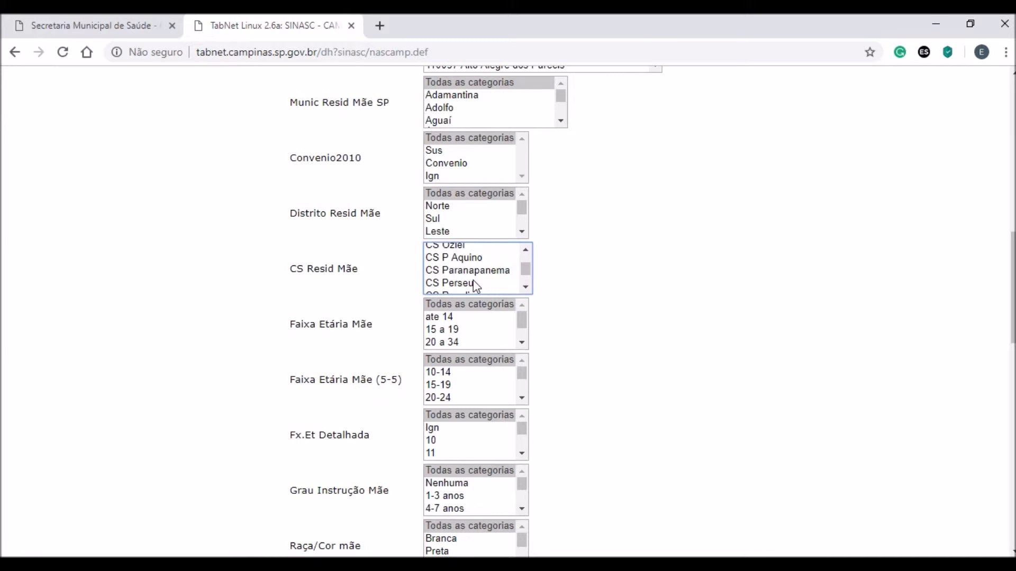
scroll(474, 285, "down", 5)
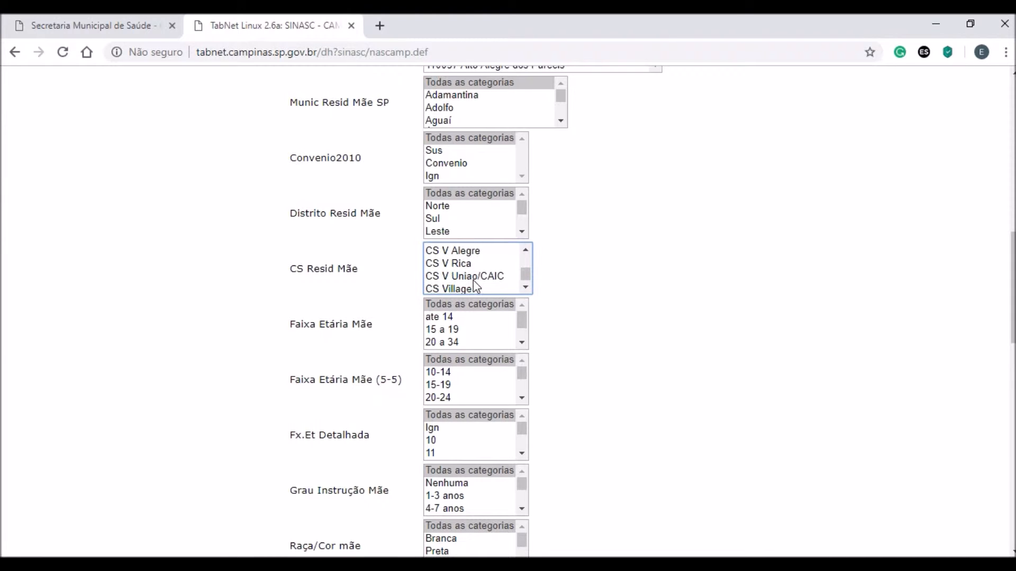
scroll(529, 251, "up", 2)
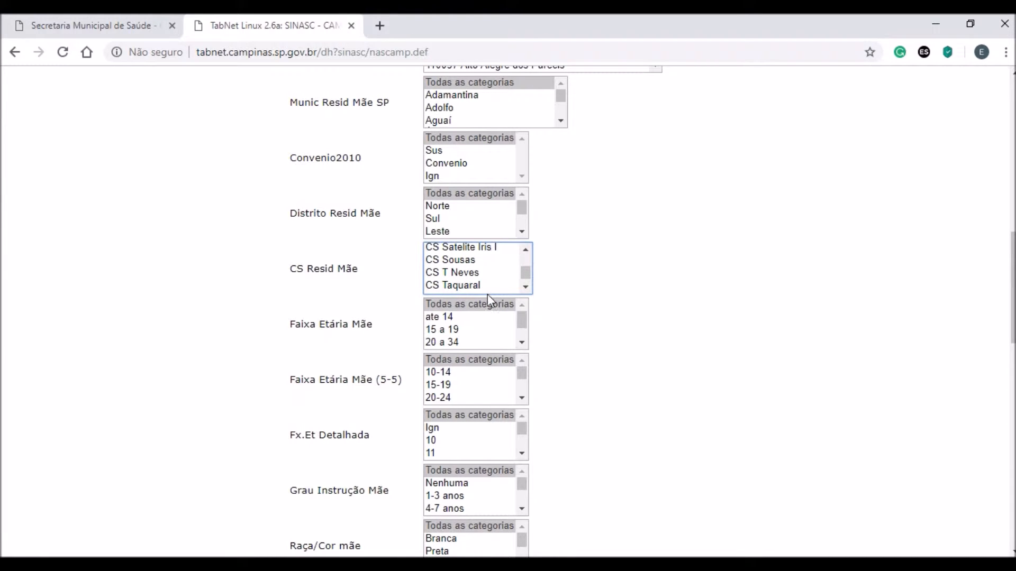
left_click(484, 286)
left_click(622, 293)
Step: Check the remaining selection filters and run the live-birth query with the bordered table format
scroll(625, 294, "down", 2)
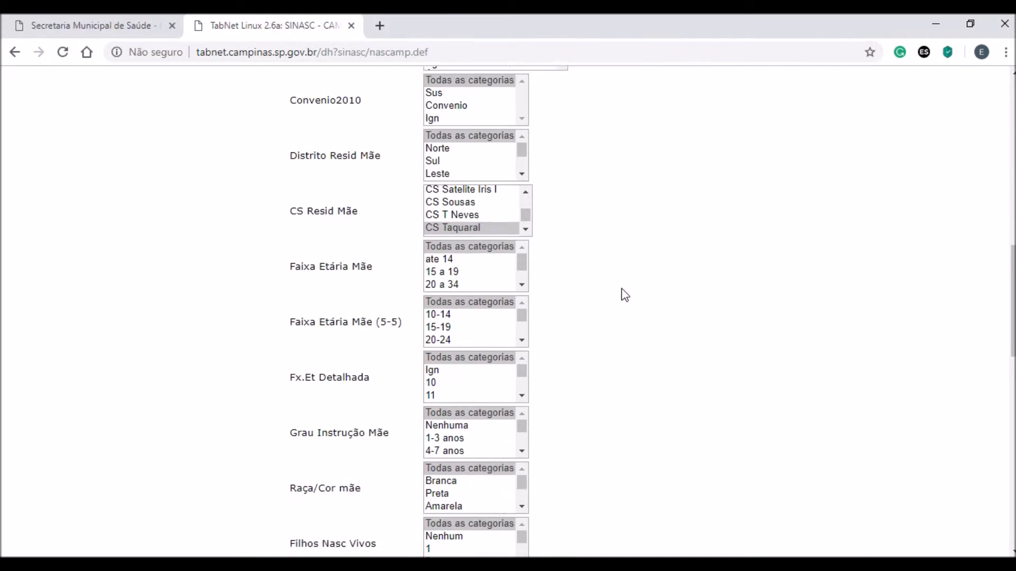
scroll(616, 293, "down", 3)
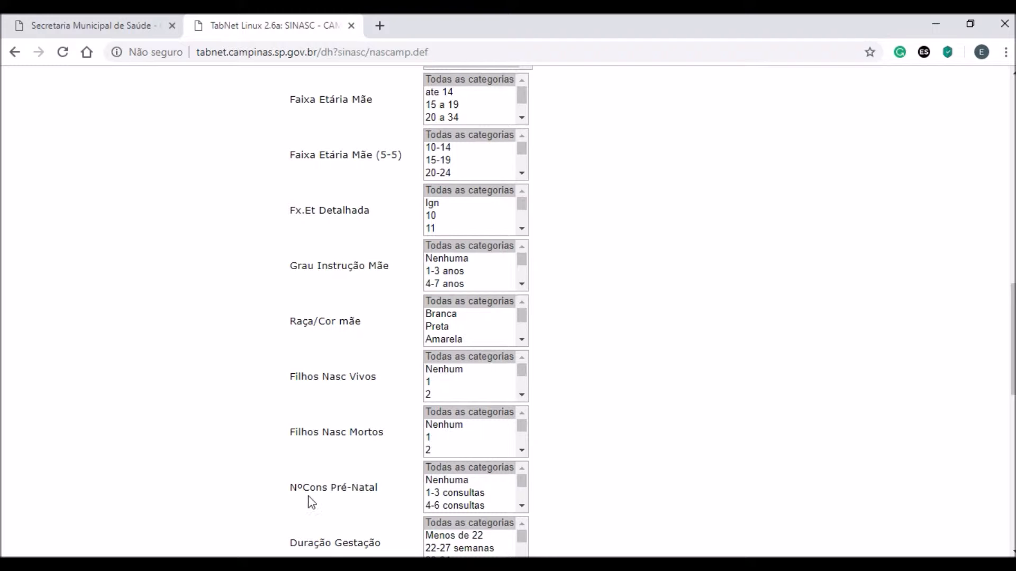
scroll(392, 495, "down", 3)
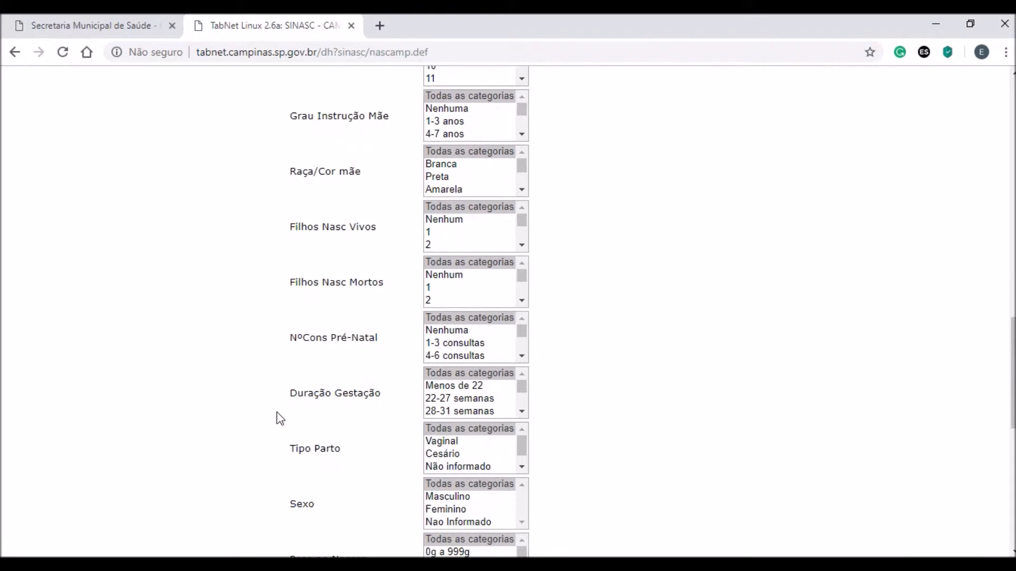
scroll(612, 406, "down", 3)
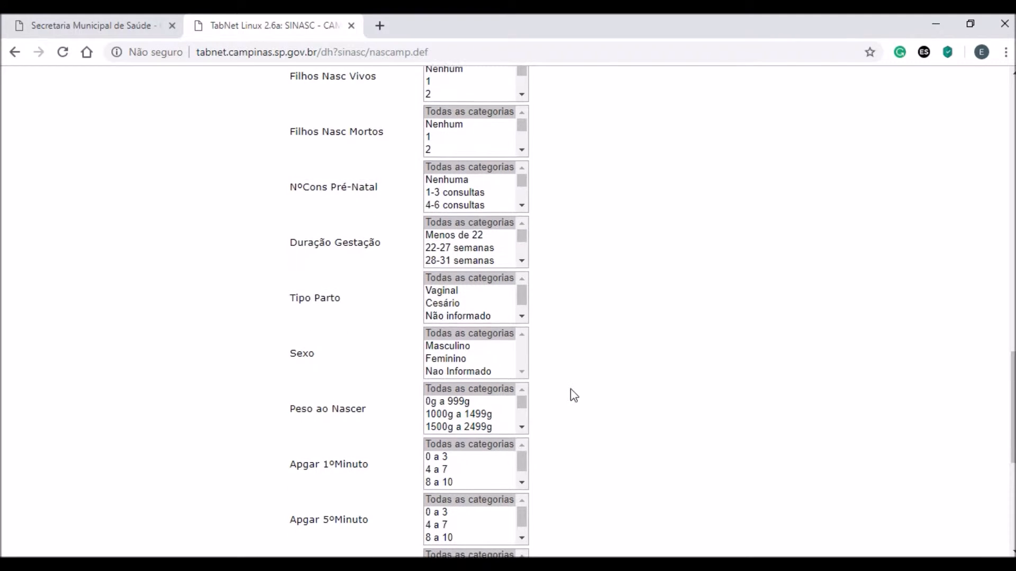
scroll(572, 395, "down", 3)
scroll(577, 396, "down", 1)
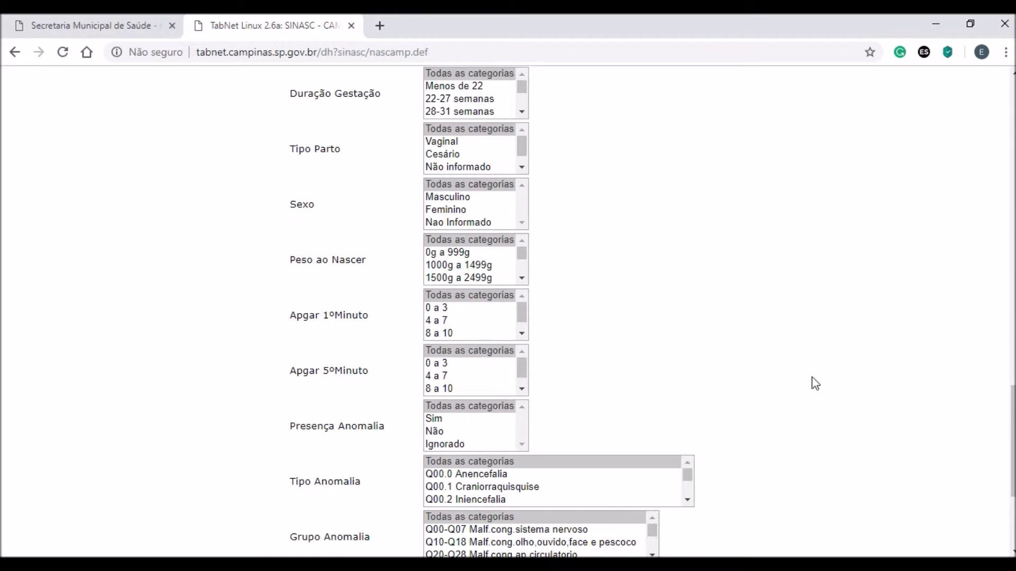
scroll(766, 376, "down", 3)
scroll(782, 381, "down", 2)
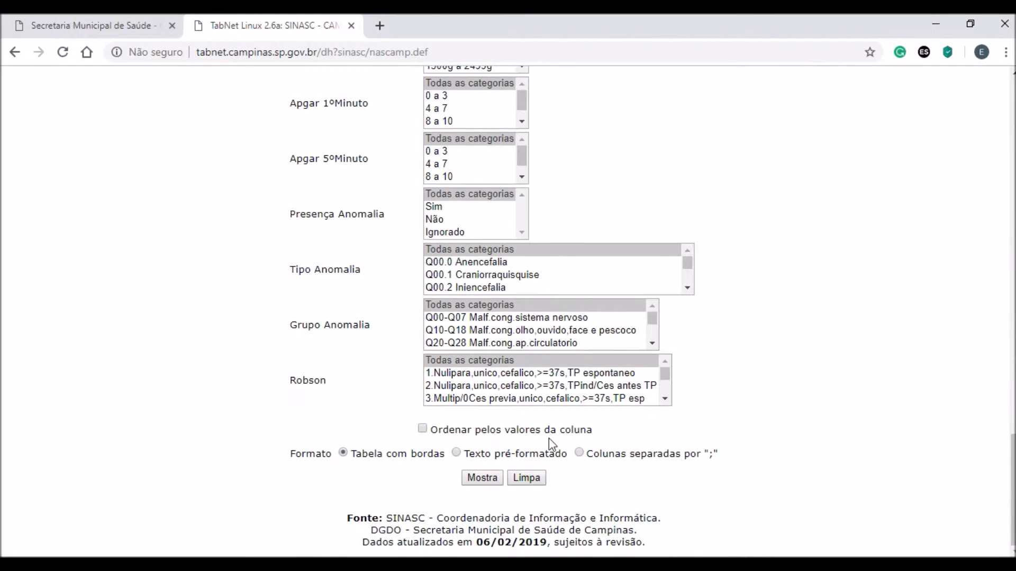
left_click(478, 483)
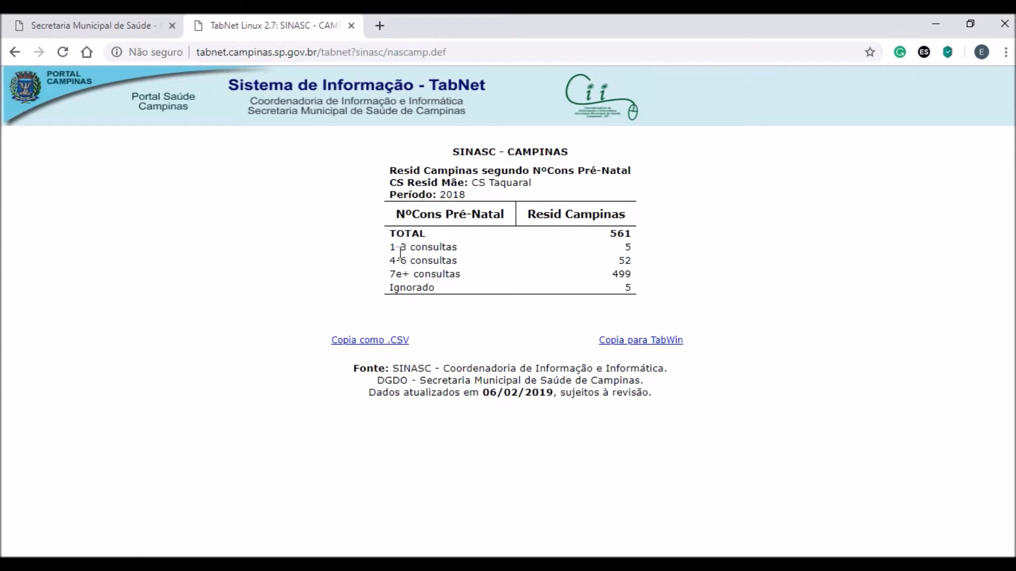
Step: Examine the prenatal consultation table, comparing the 1-3, 4-6 and 7e+ consultas rows with the total for CS Taquaral
left_click_drag(392, 247, 465, 254)
left_click(627, 244)
left_click_drag(627, 244, 644, 249)
left_click(642, 252)
left_click_drag(612, 274, 637, 278)
left_click(626, 273)
left_click_drag(634, 276, 390, 281)
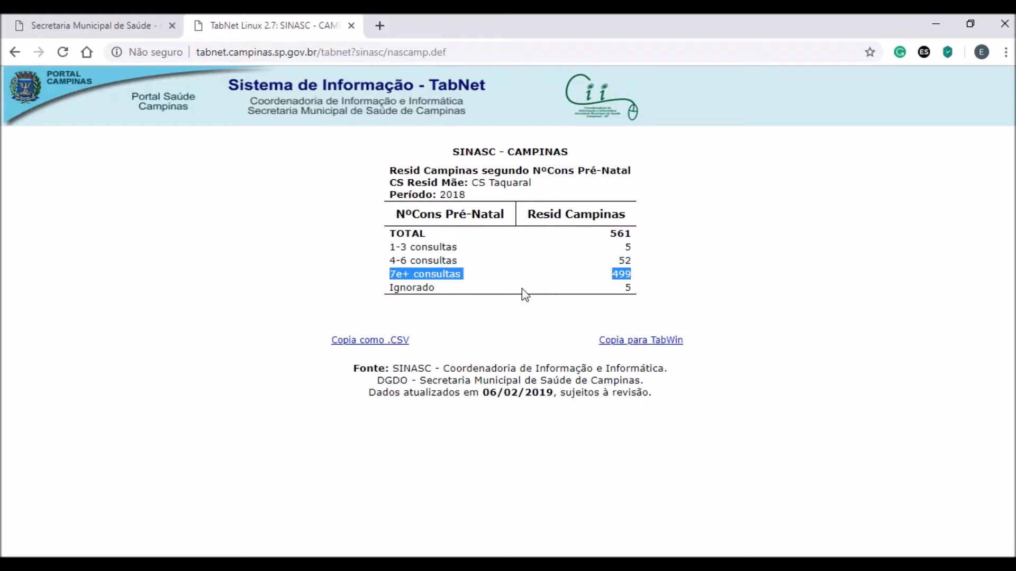
left_click(413, 256)
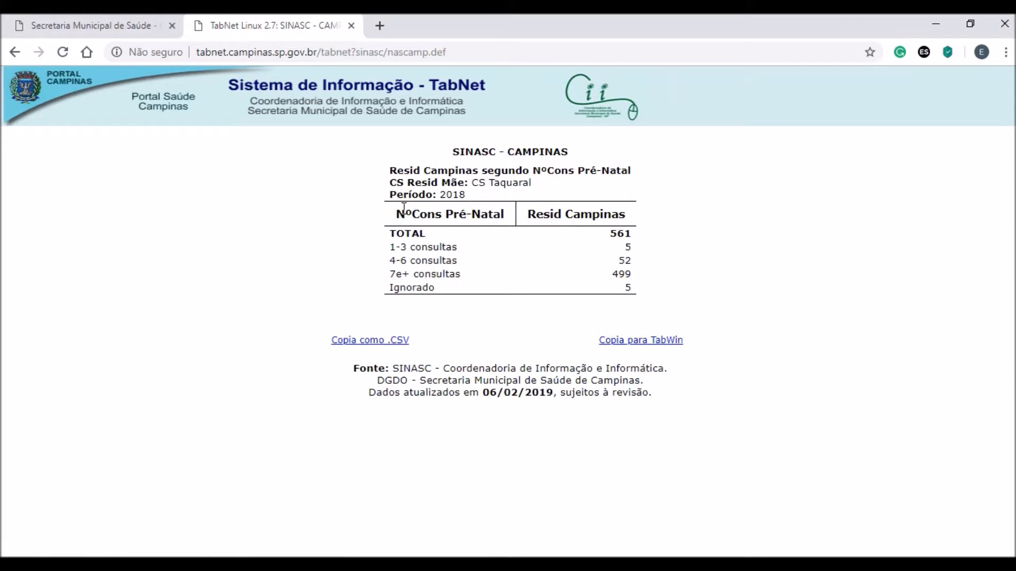
left_click_drag(395, 213, 653, 290)
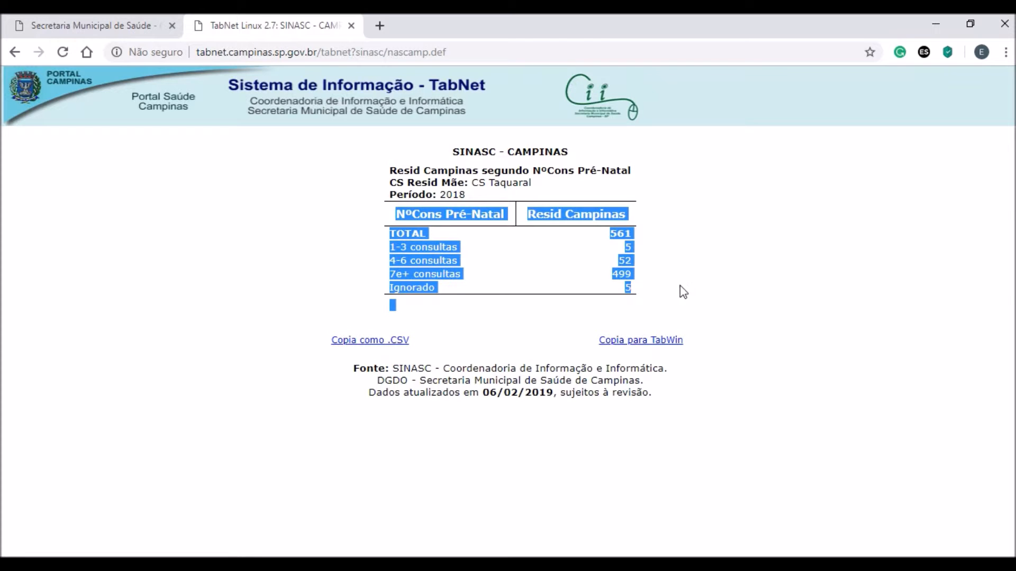
left_click(693, 291)
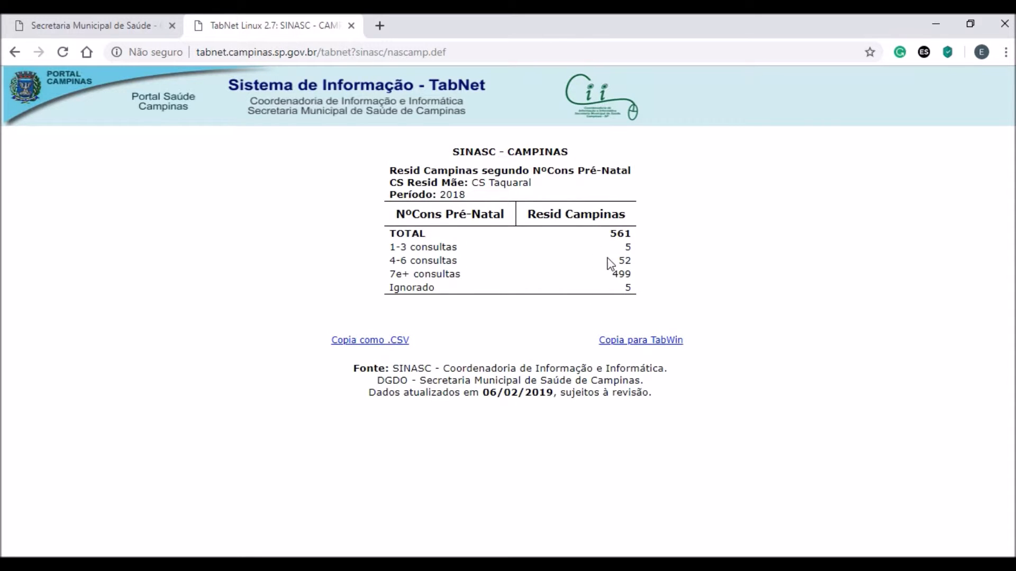
left_click_drag(632, 263, 387, 233)
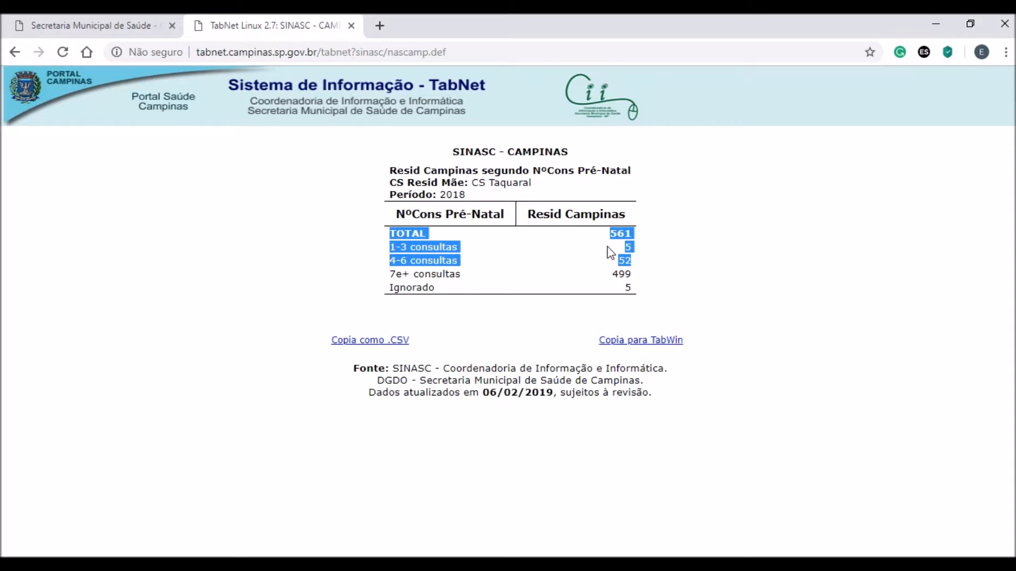
left_click(393, 275)
left_click_drag(393, 275, 460, 276)
left_click(478, 281)
Step: Return to the SINASC query form, set Coluna to Faixa Etária Mãe and display the resulting table
left_click(10, 53)
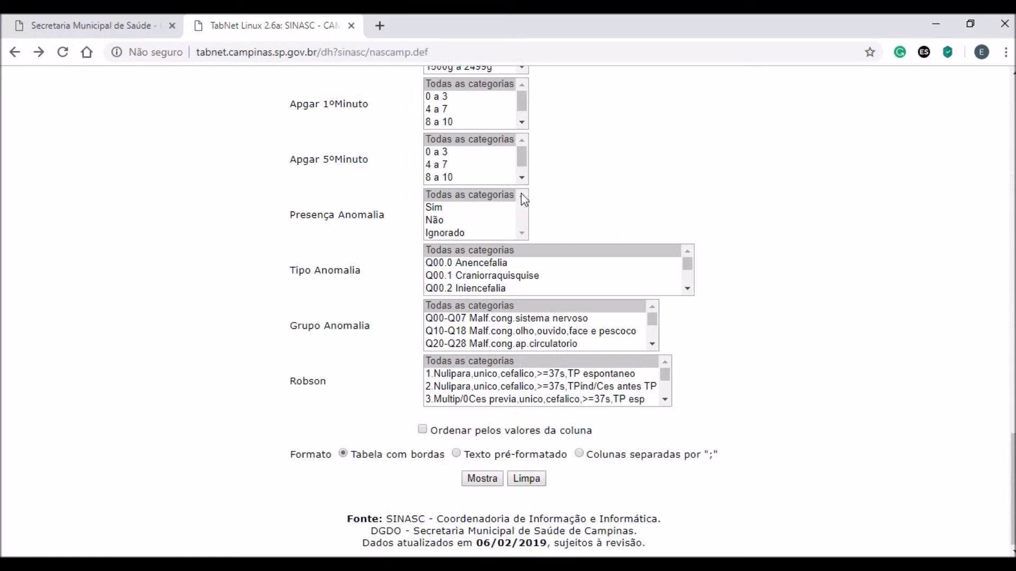
scroll(219, 359, "up", 20)
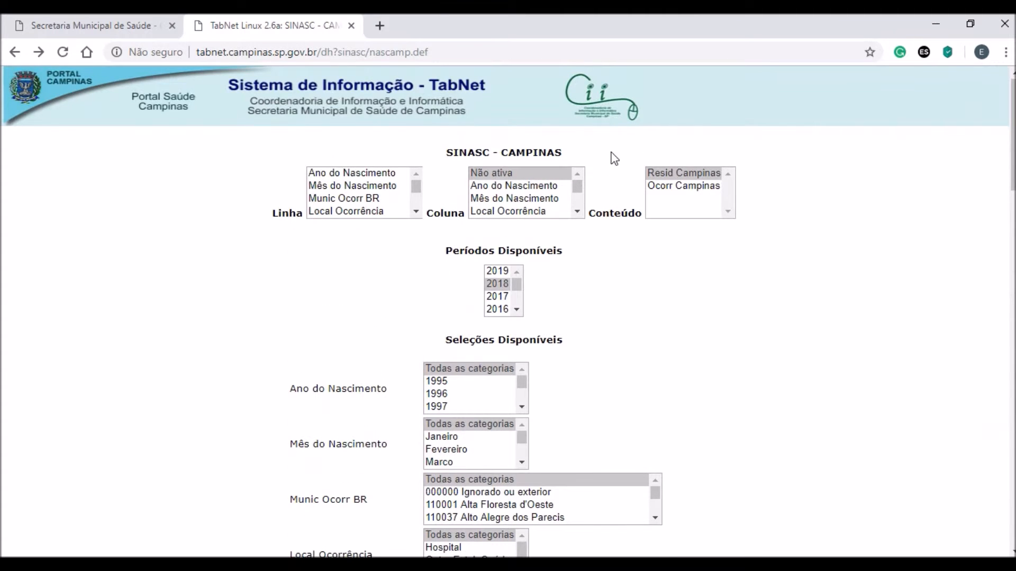
double_click(578, 215)
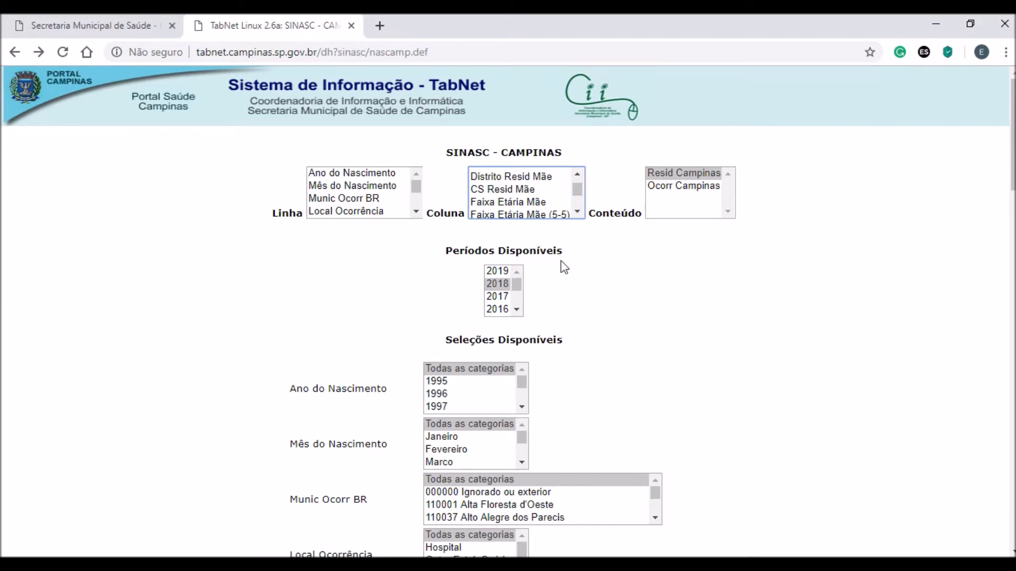
left_click(577, 215)
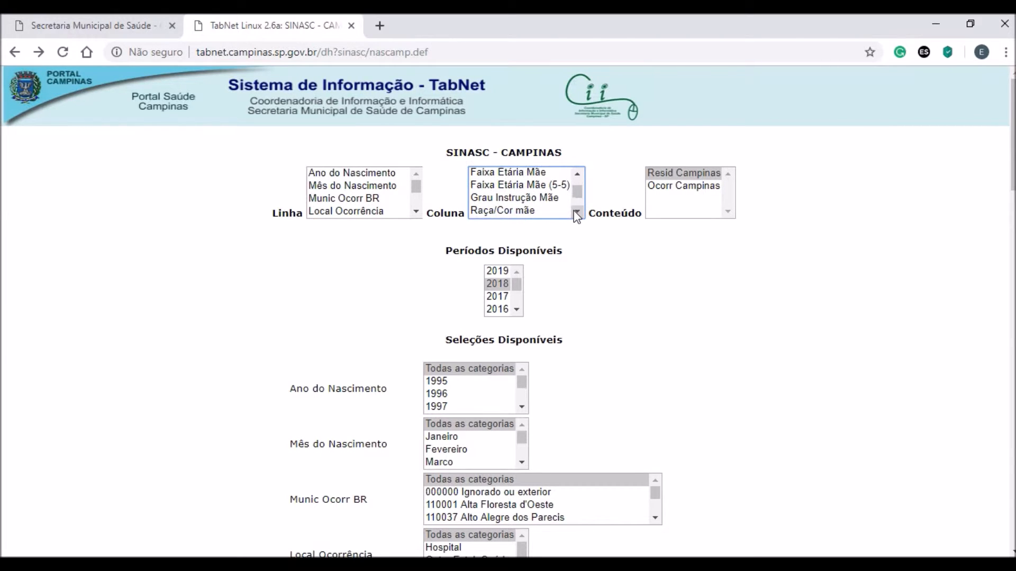
left_click(534, 175)
scroll(711, 329, "down", 20)
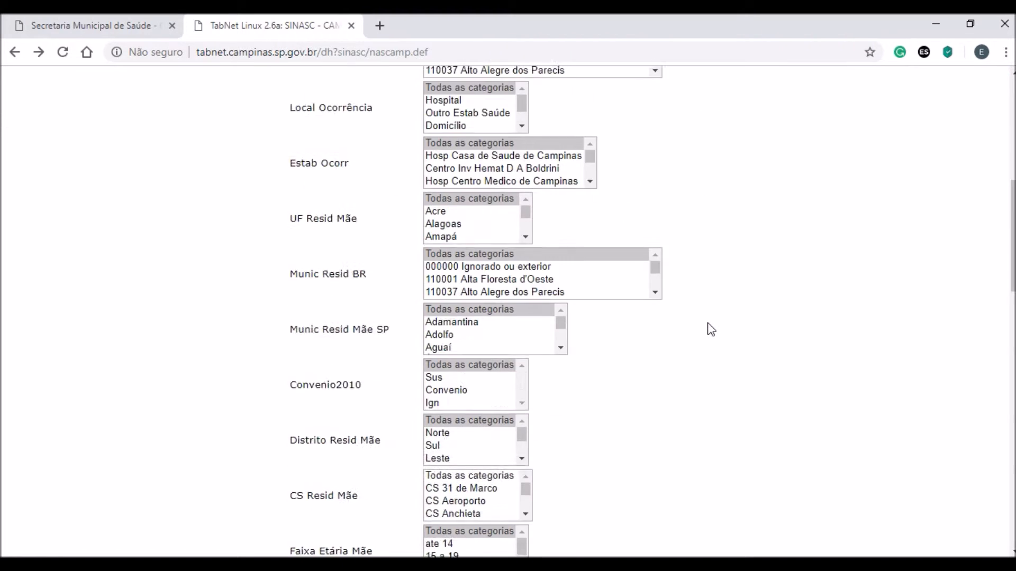
scroll(801, 301, "down", 2)
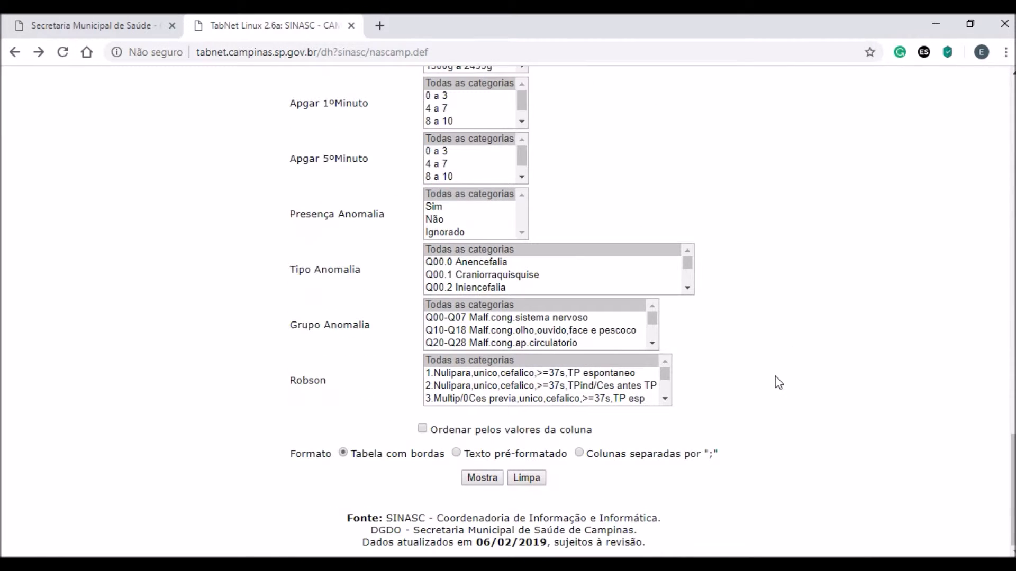
left_click(495, 476)
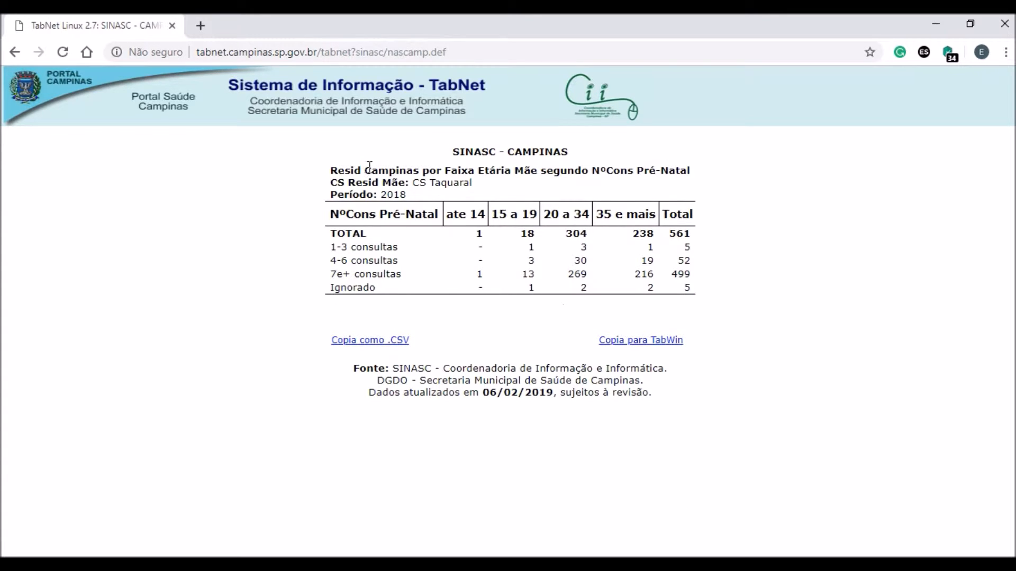
Step: Return to the SINASC query form and look through its selection filters, from Ano do Nascimento to Robson
left_click(13, 52)
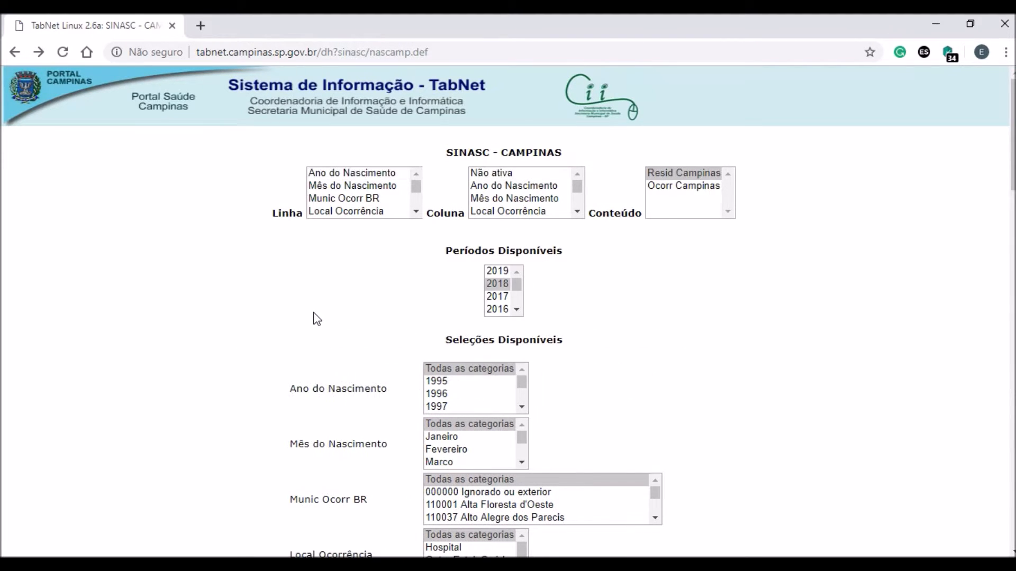
scroll(306, 315, "down", 10)
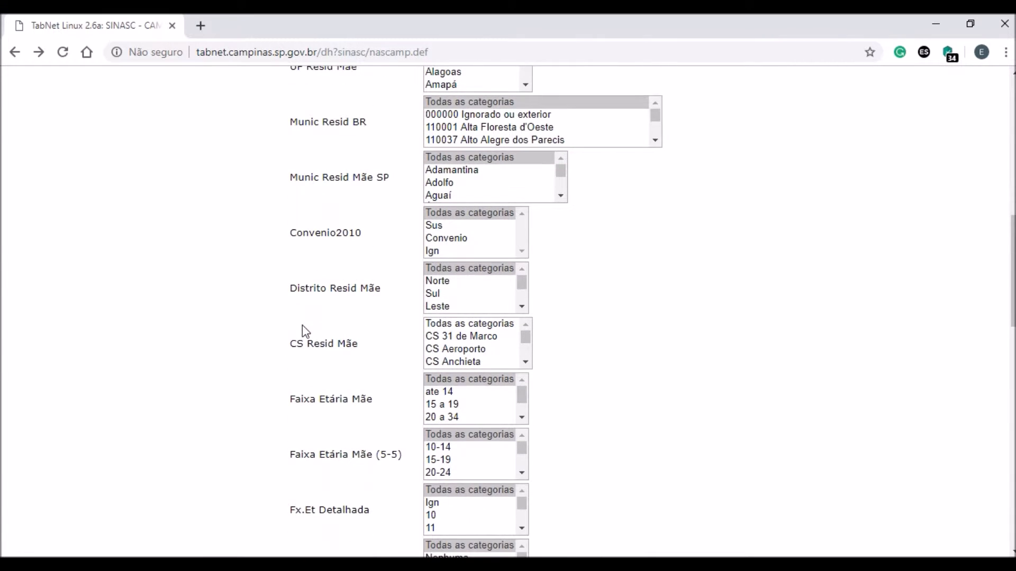
scroll(306, 331, "down", 10)
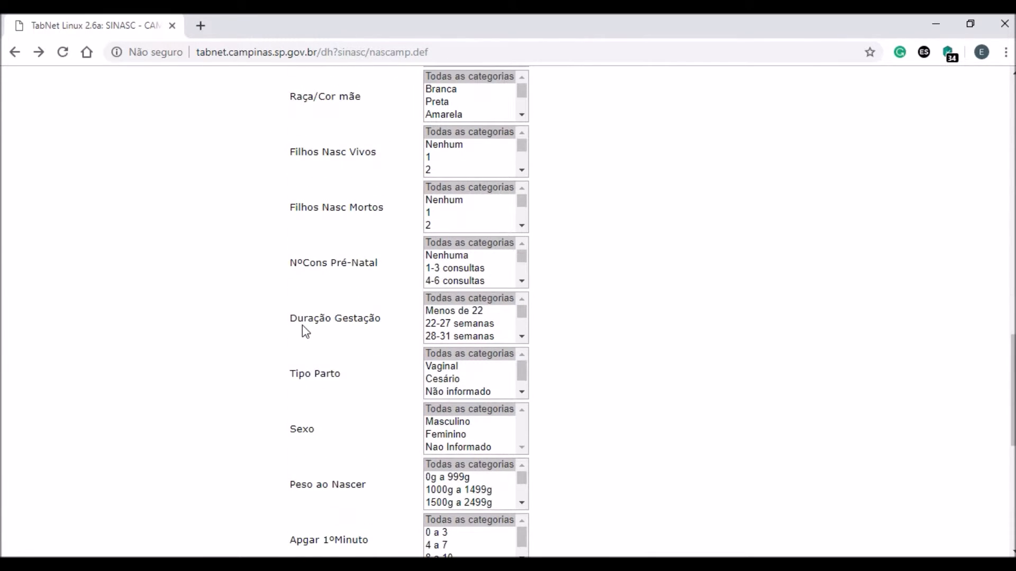
scroll(306, 332, "down", 5)
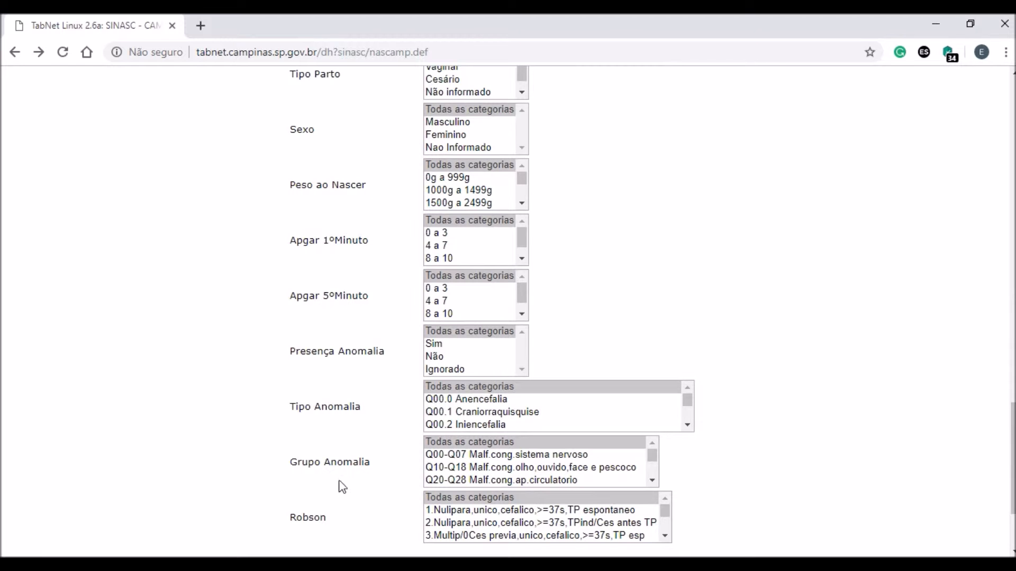
scroll(301, 432, "down", 1)
scroll(286, 411, "down", 2)
scroll(286, 402, "up", 7)
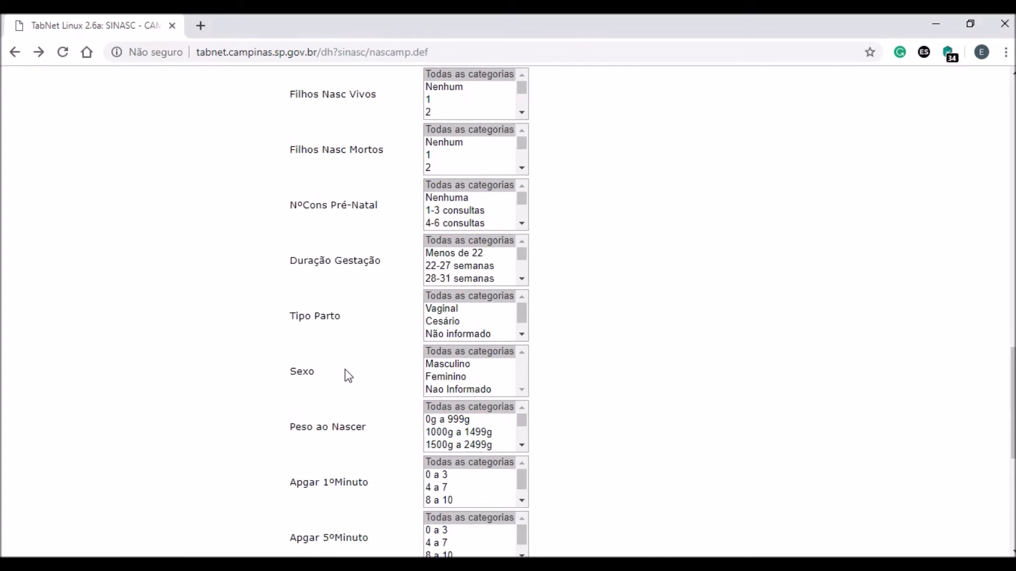
scroll(345, 369, "up", 1)
scroll(347, 375, "up", 6)
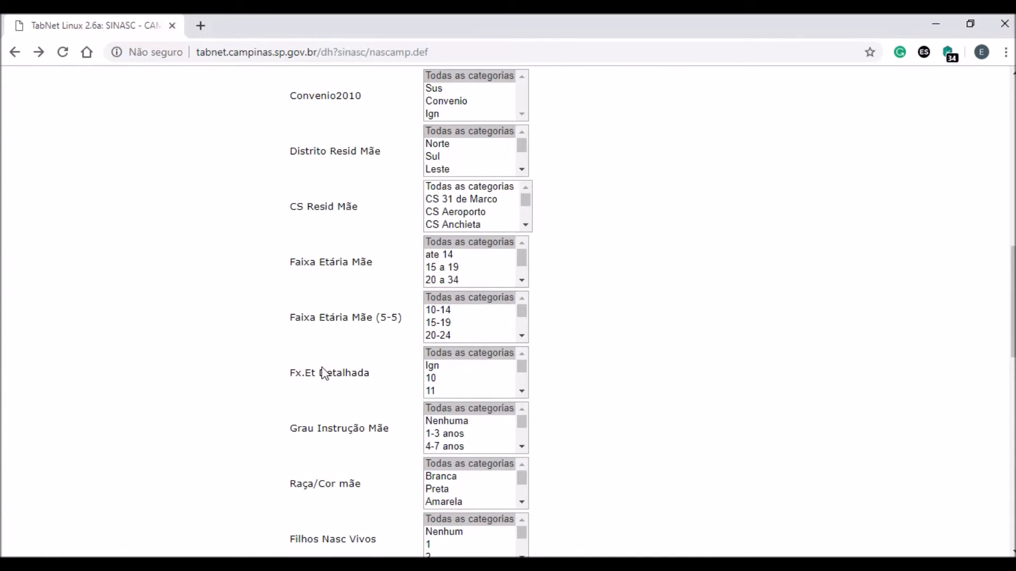
Step: Go back to the TabNet index page and open the Óbitos não fetais query under SIM
key("alt+Left")
key("alt+Left")
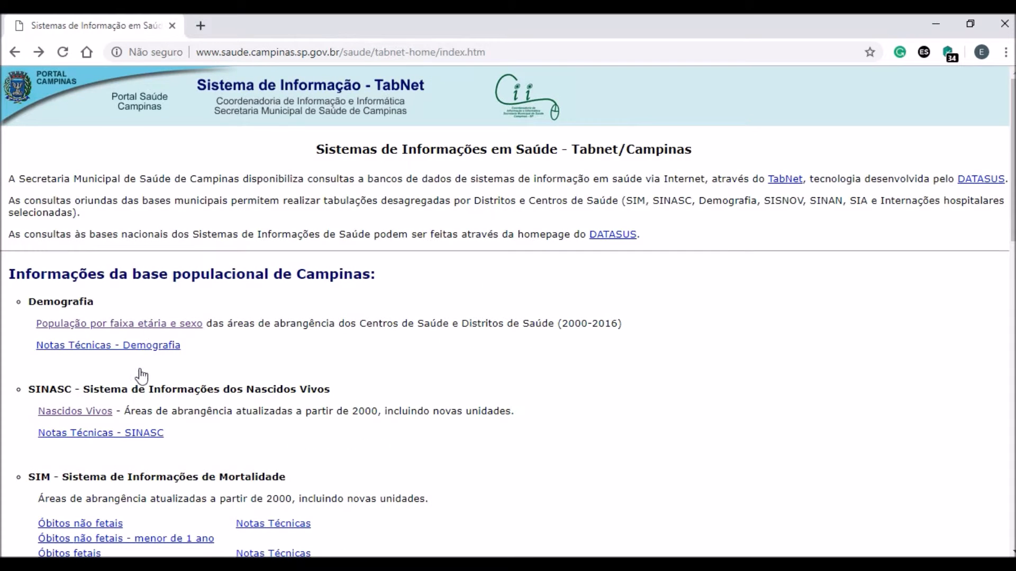
scroll(86, 443, "down", 1)
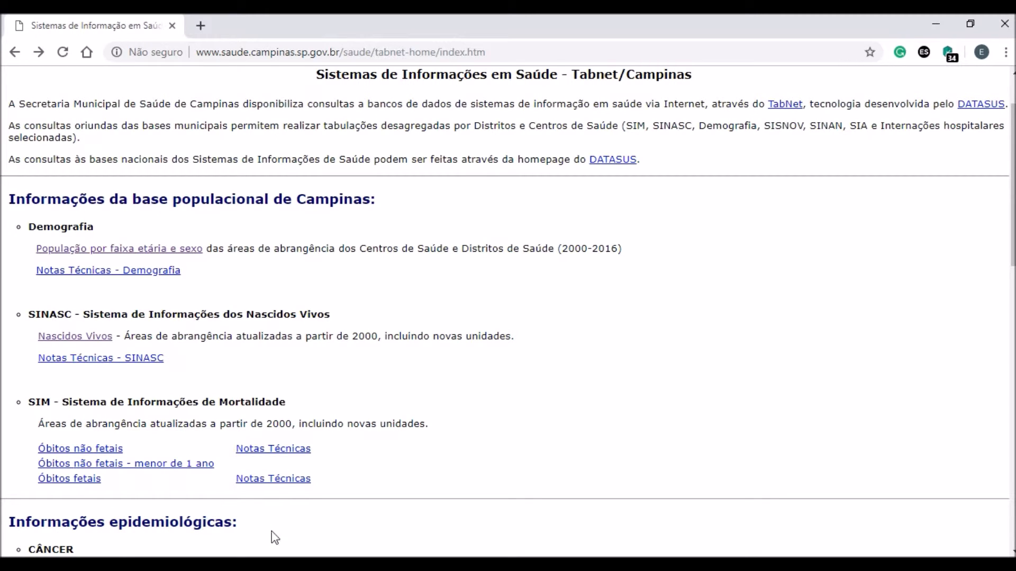
left_click(92, 454)
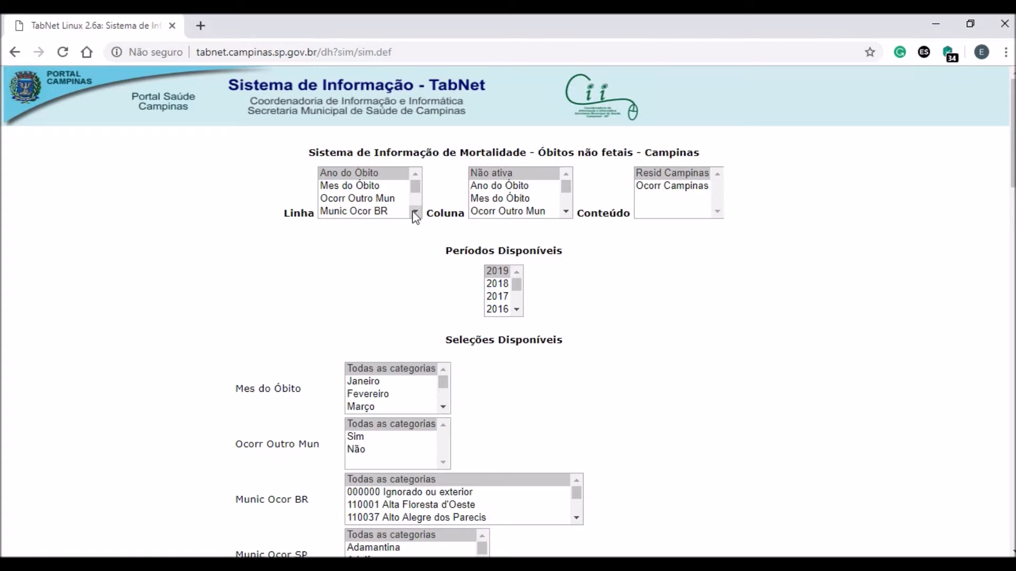
Step: Set the mortality query's Linha to Causa (Cap CID10), Coluna to Não ativa and the period to 2018
left_click_drag(413, 212, 413, 211)
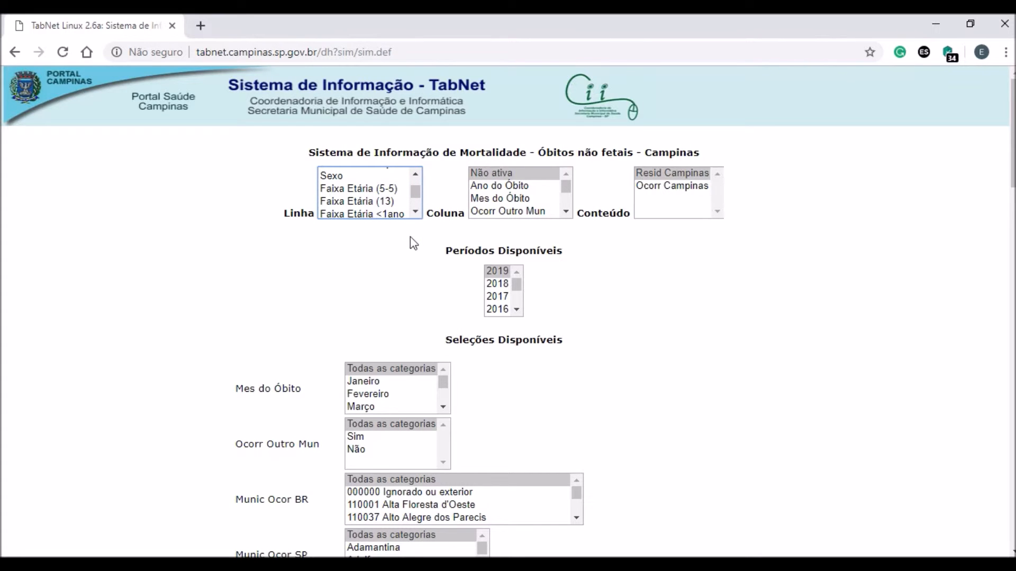
left_click_drag(414, 214, 414, 214)
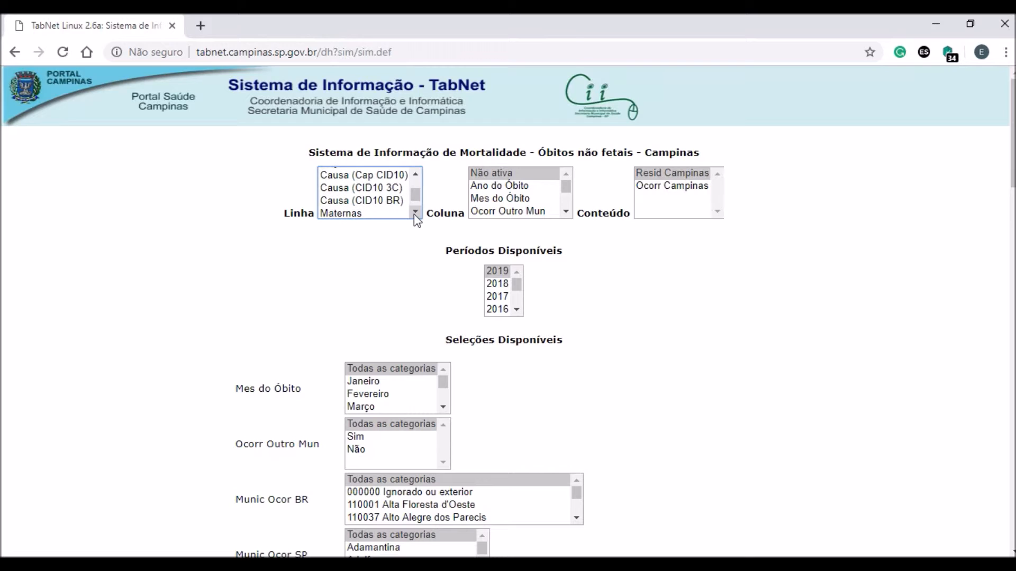
left_click(386, 177)
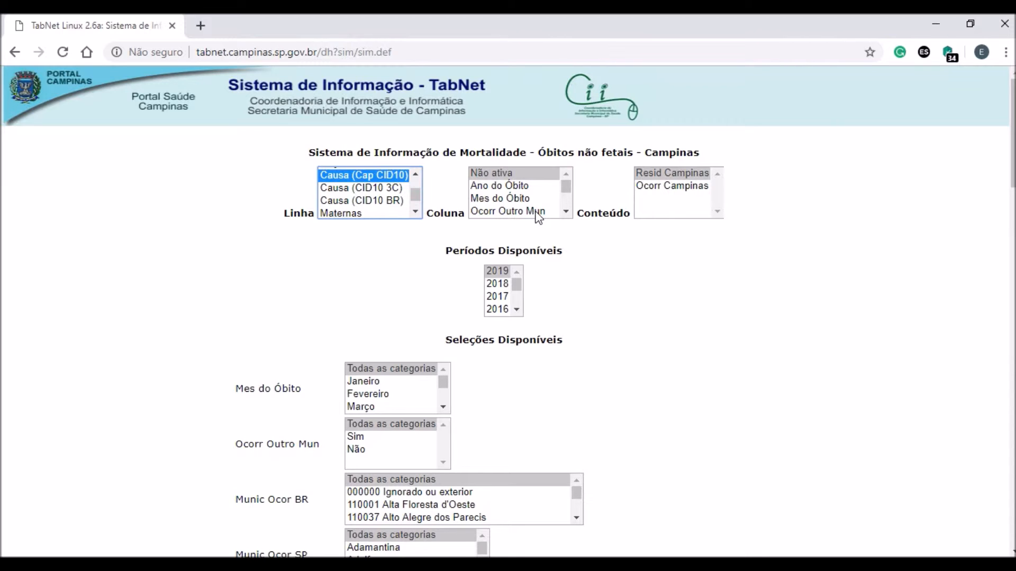
left_click(536, 175)
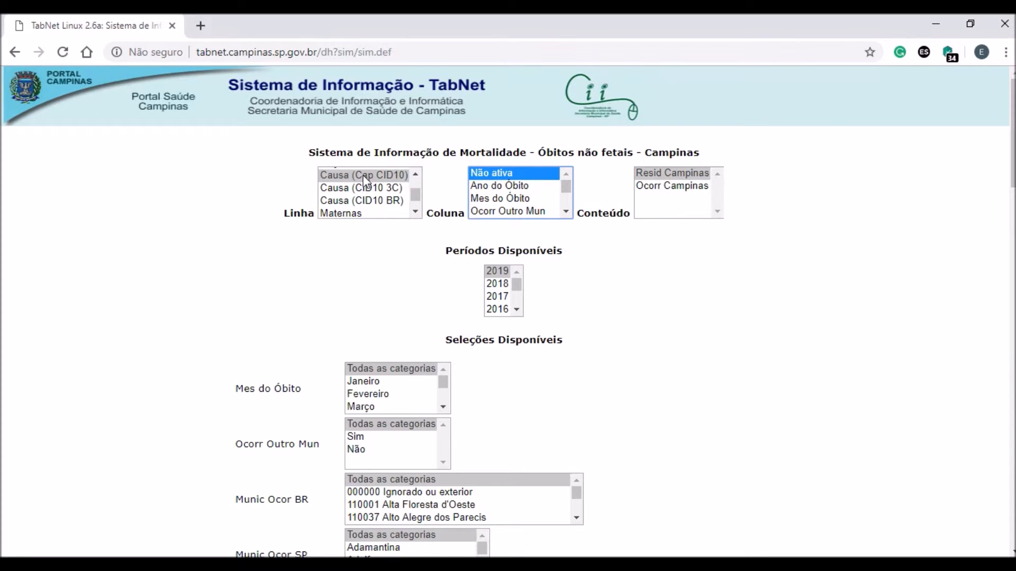
left_click(497, 284)
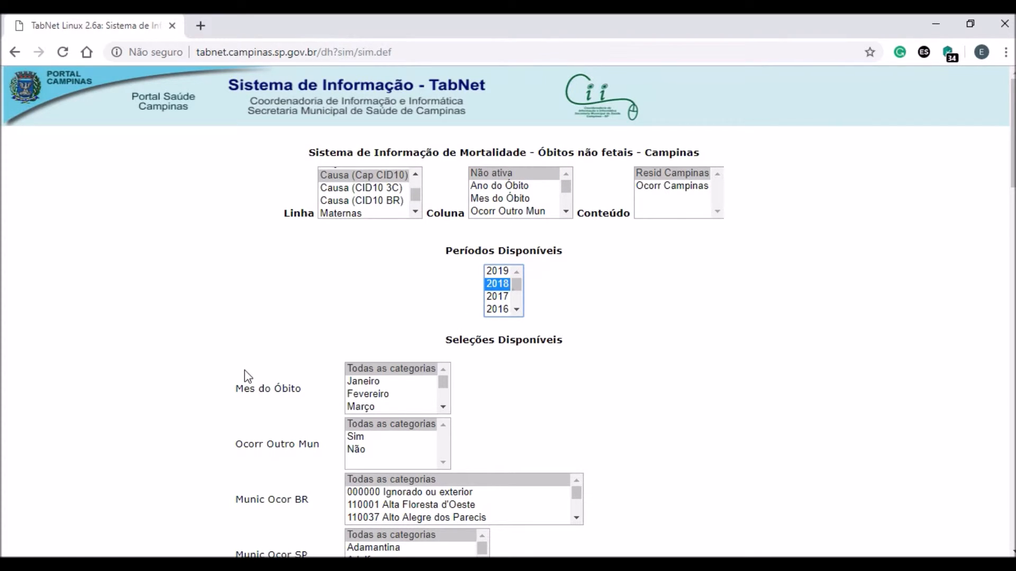
Step: Display the 2018 non-fetal deaths table by CID10 chapter, leaving all selection filters at Todas as categorias
scroll(246, 376, "down", 8)
scroll(245, 381, "up", 3)
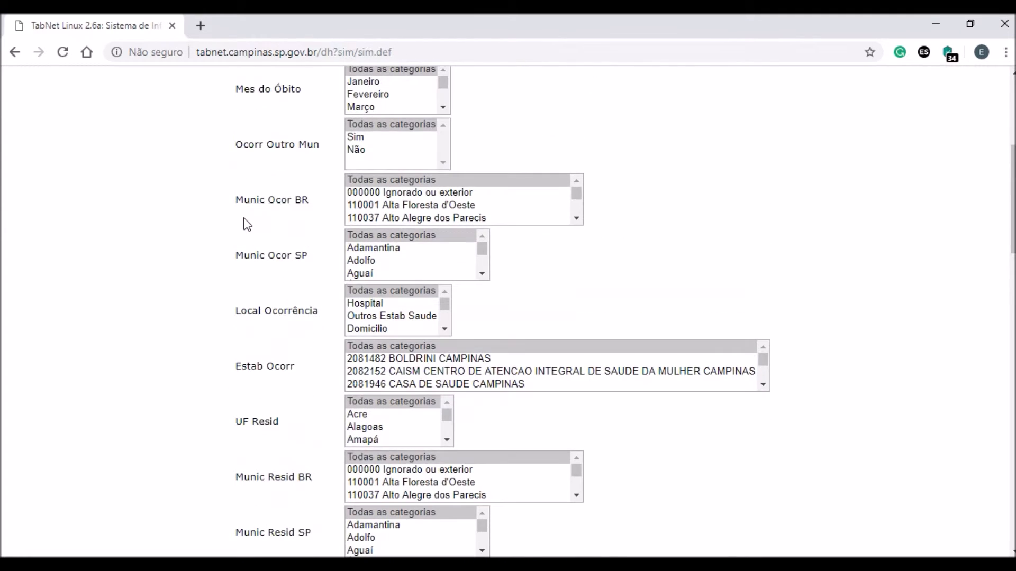
scroll(246, 312, "down", 8)
scroll(257, 387, "down", 12)
scroll(258, 382, "down", 4)
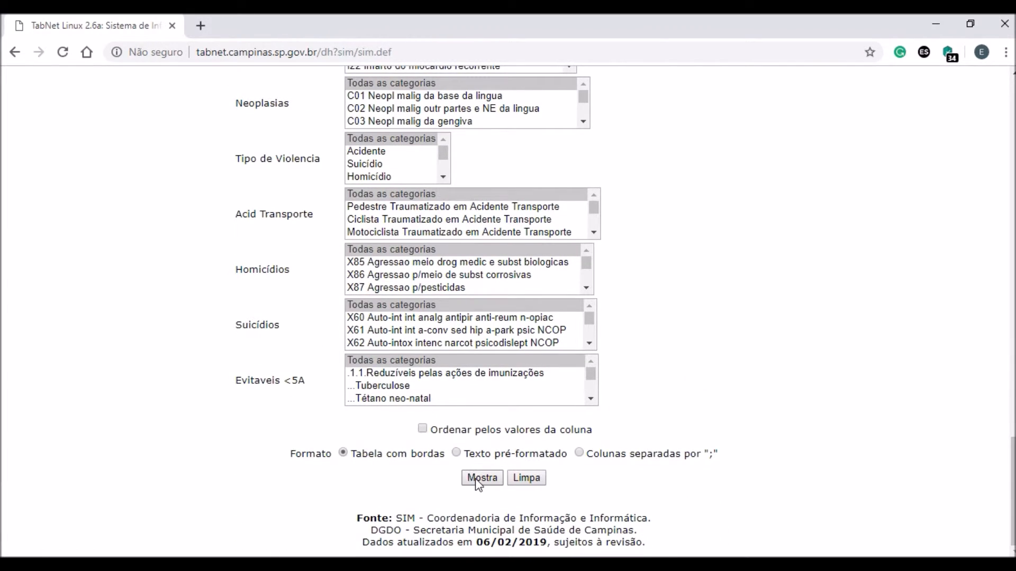
left_click(476, 479)
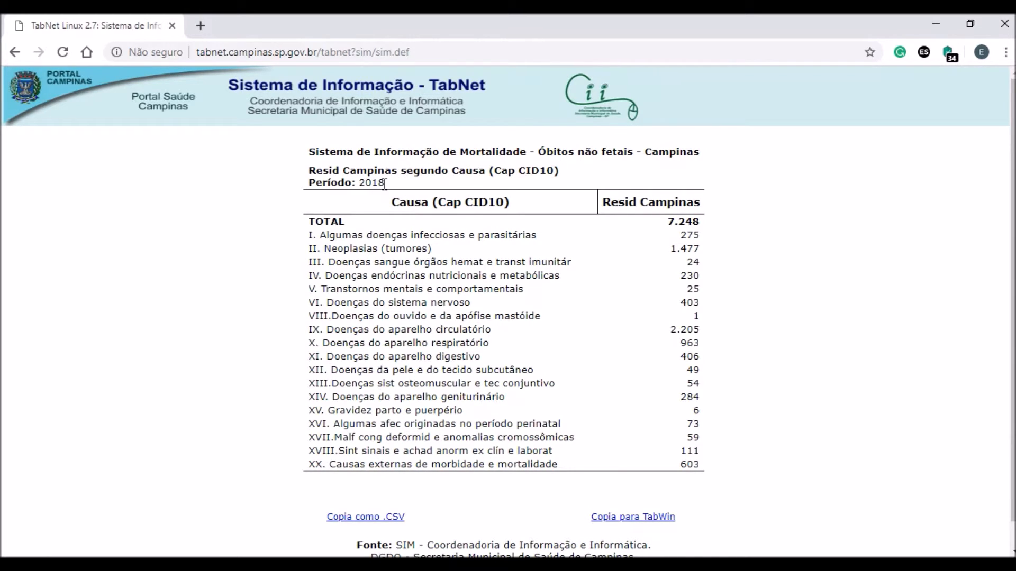
Step: Return to the mortality query form, restrict CS Resid Camp to CS Taquaral and display the resulting table
left_click(13, 53)
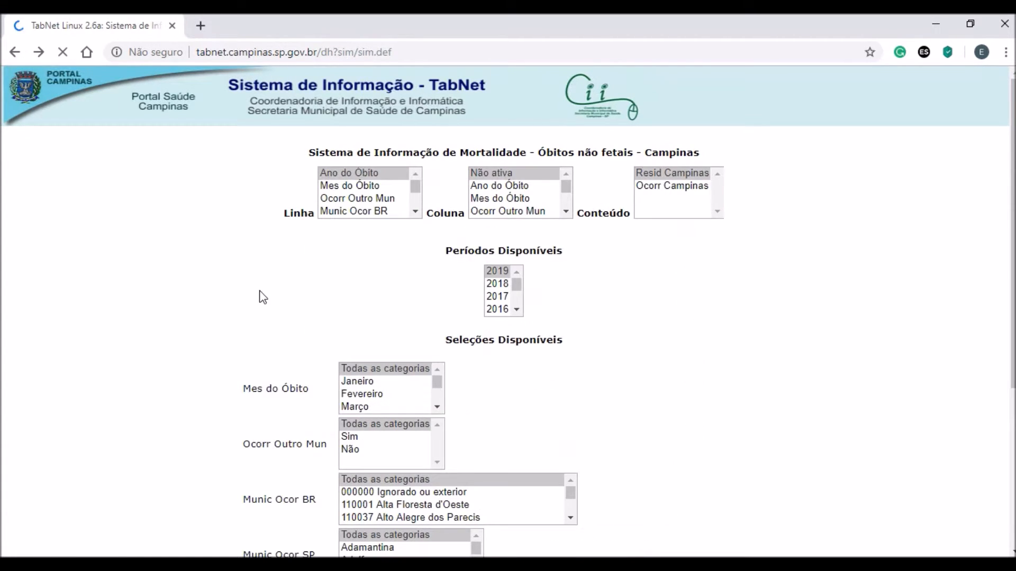
scroll(189, 402, "down", 20)
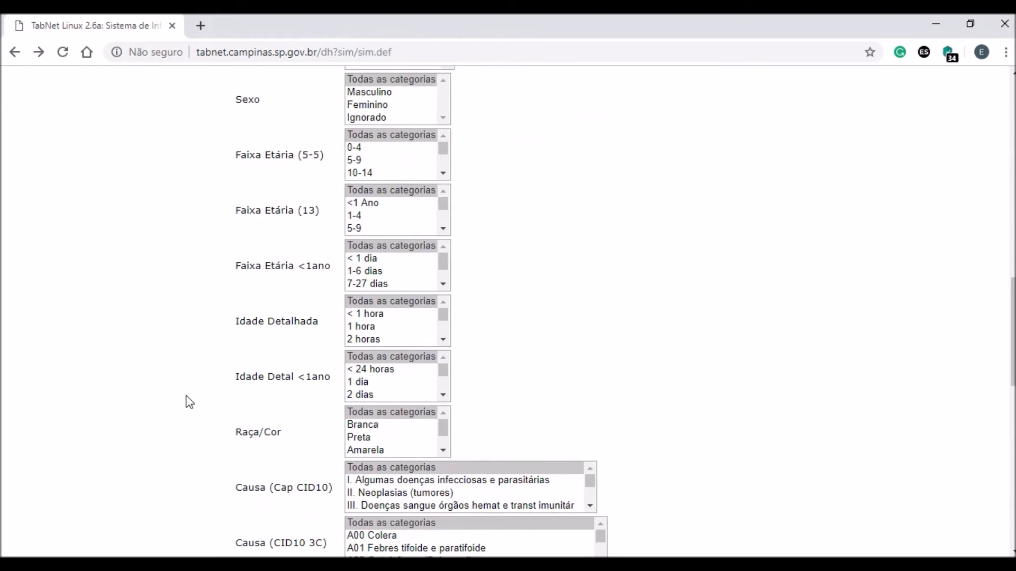
scroll(189, 402, "down", 5)
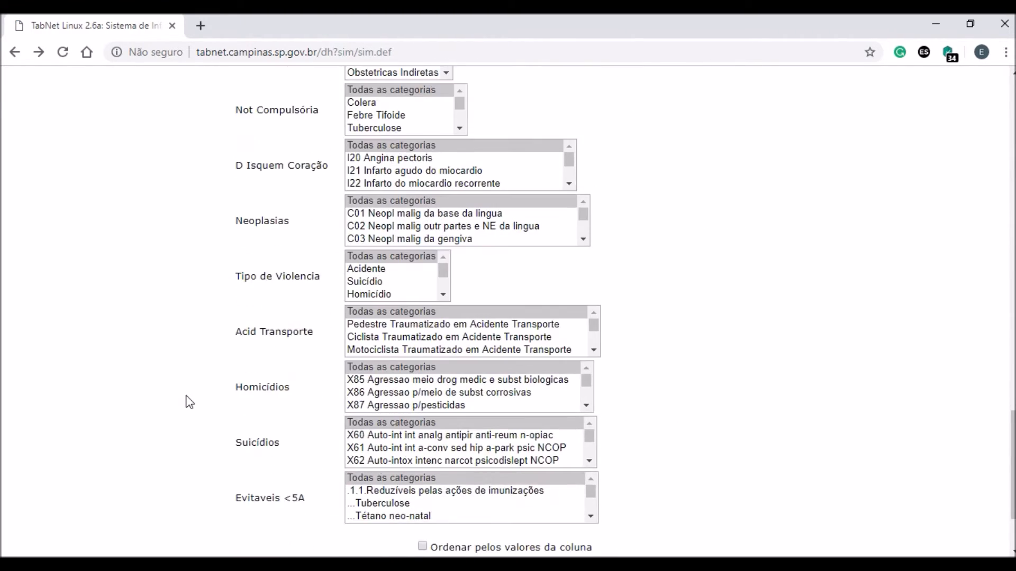
scroll(189, 402, "up", 3)
scroll(189, 402, "up", 9)
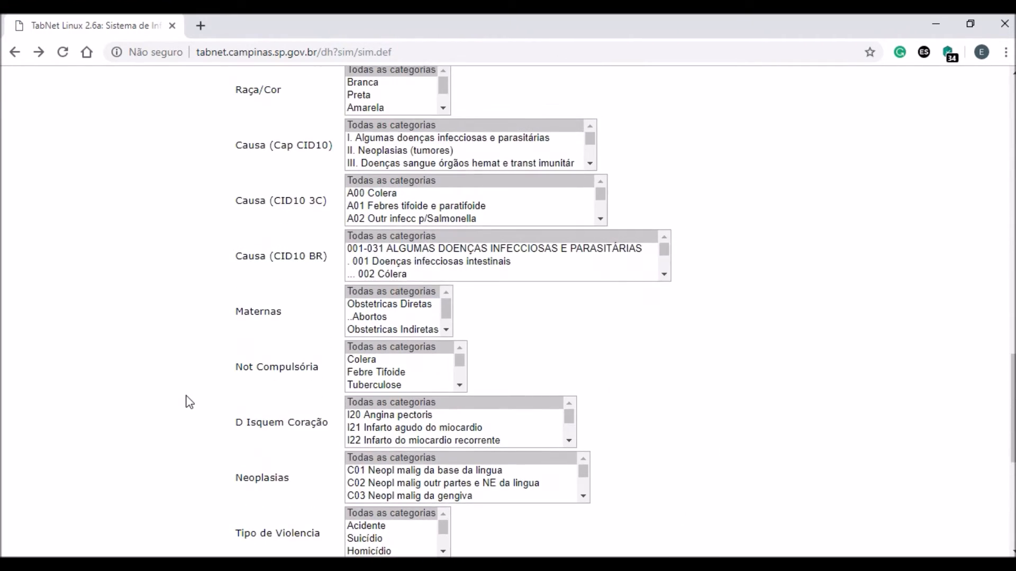
scroll(189, 402, "up", 6)
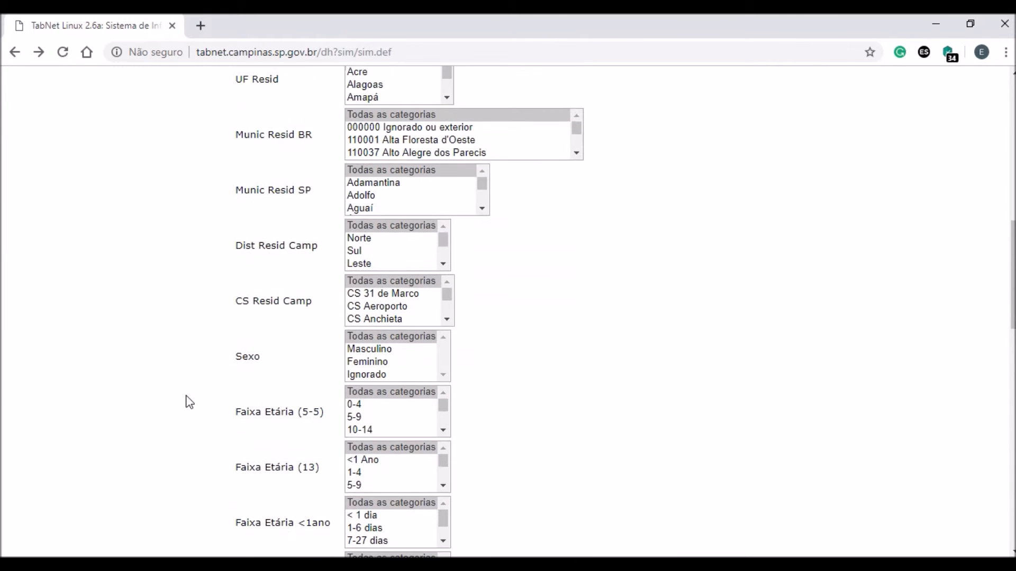
left_click_drag(446, 294, 450, 316)
left_click(464, 296)
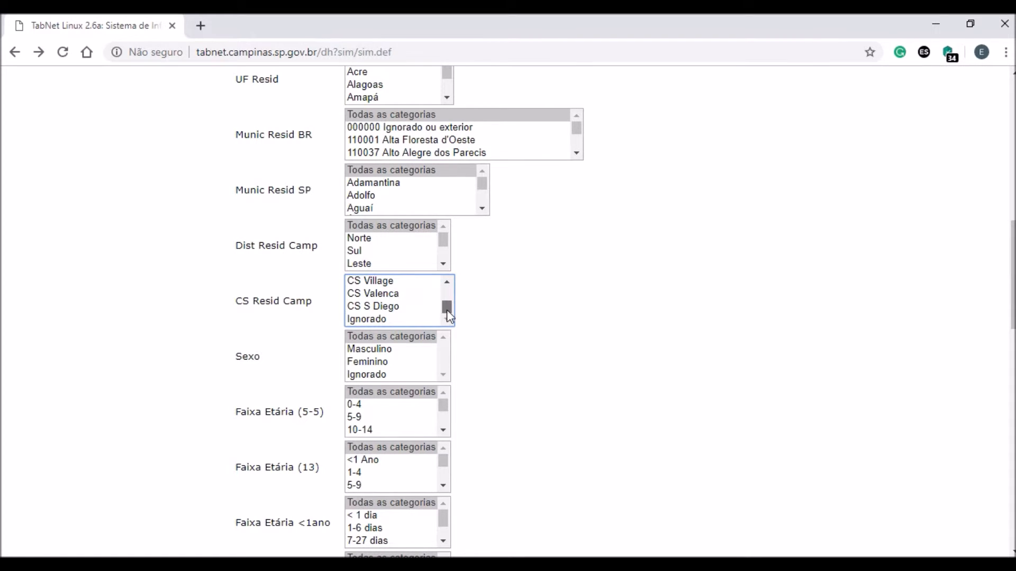
left_click(448, 284)
left_click(448, 284)
left_click(448, 284)
left_click(449, 285)
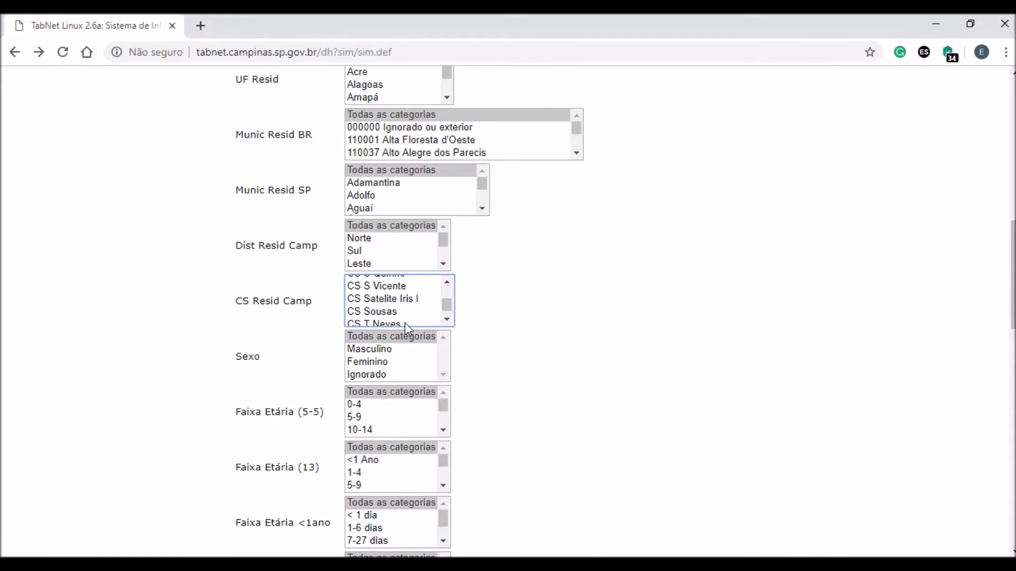
left_click(446, 320)
left_click(446, 320)
left_click(396, 308)
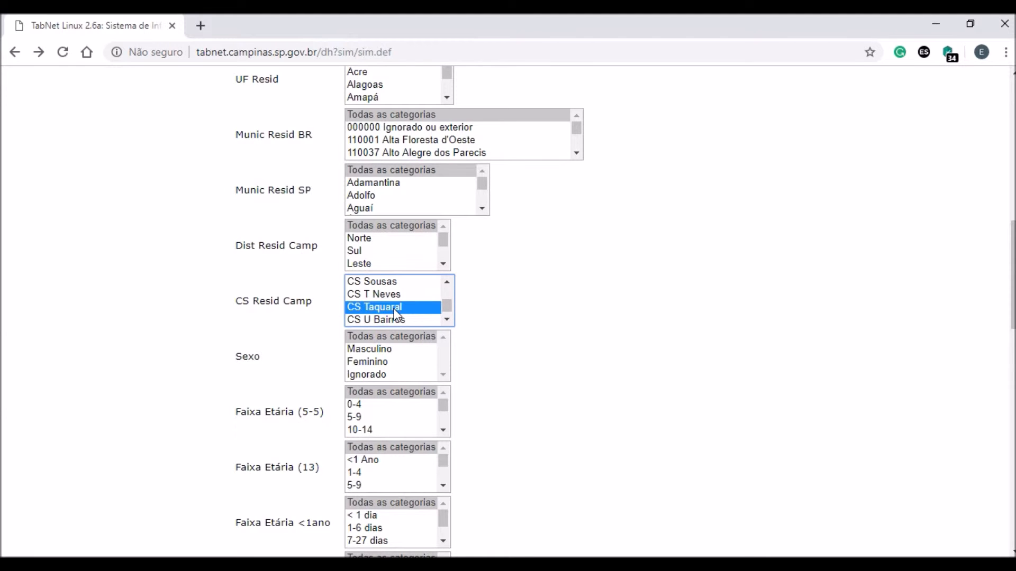
scroll(518, 367, "down", 20)
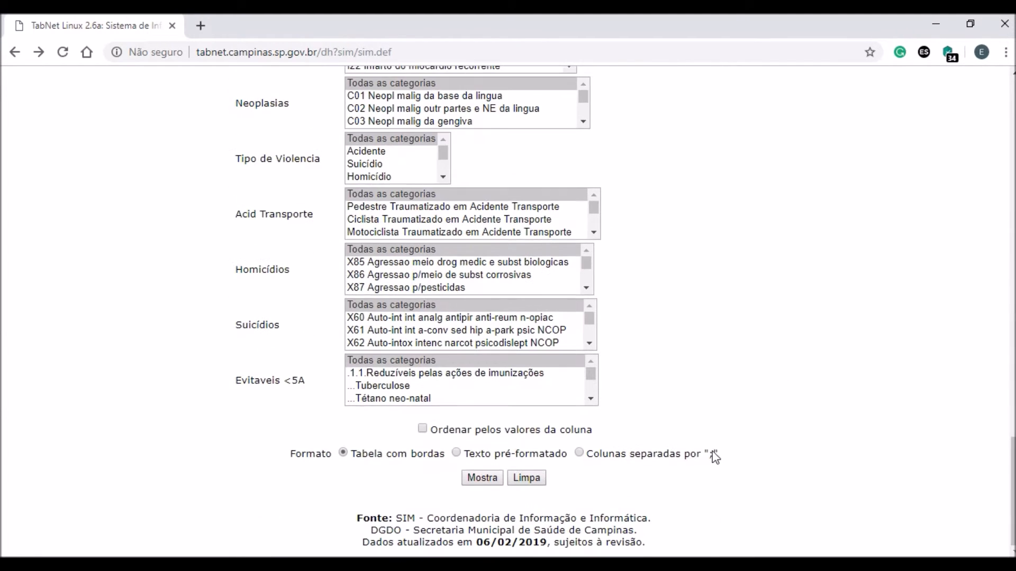
left_click(468, 480)
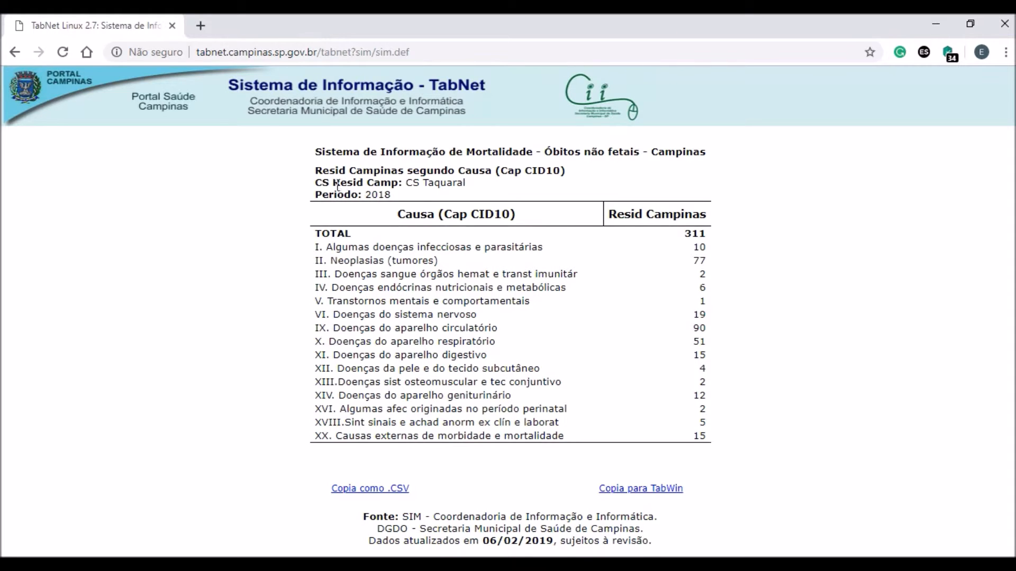
Step: Examine the CS Taquaral deaths table: its filter line, headers, total, and the neoplasm, circulatory and respiratory disease rows
left_click_drag(319, 186, 466, 186)
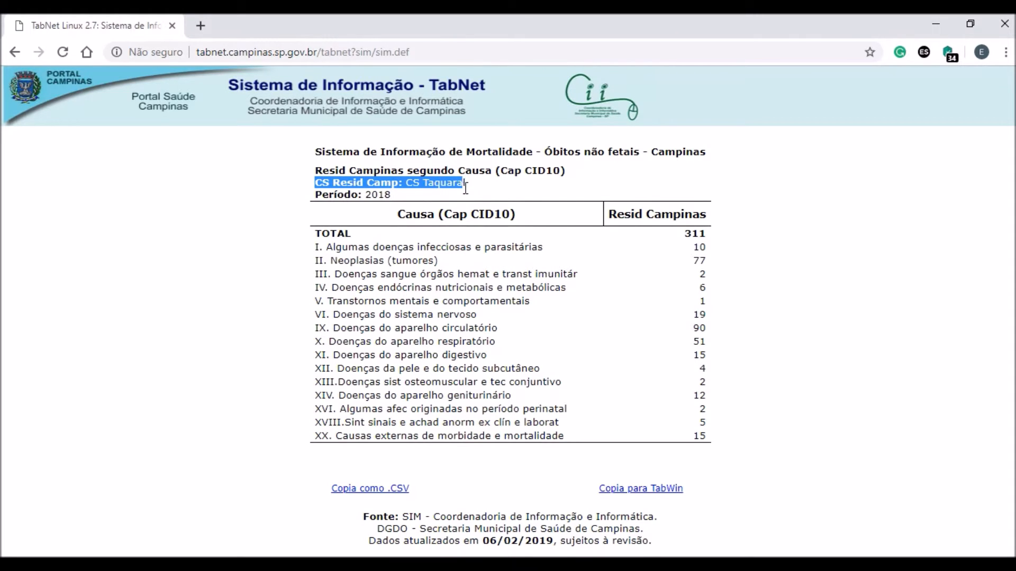
left_click(467, 188)
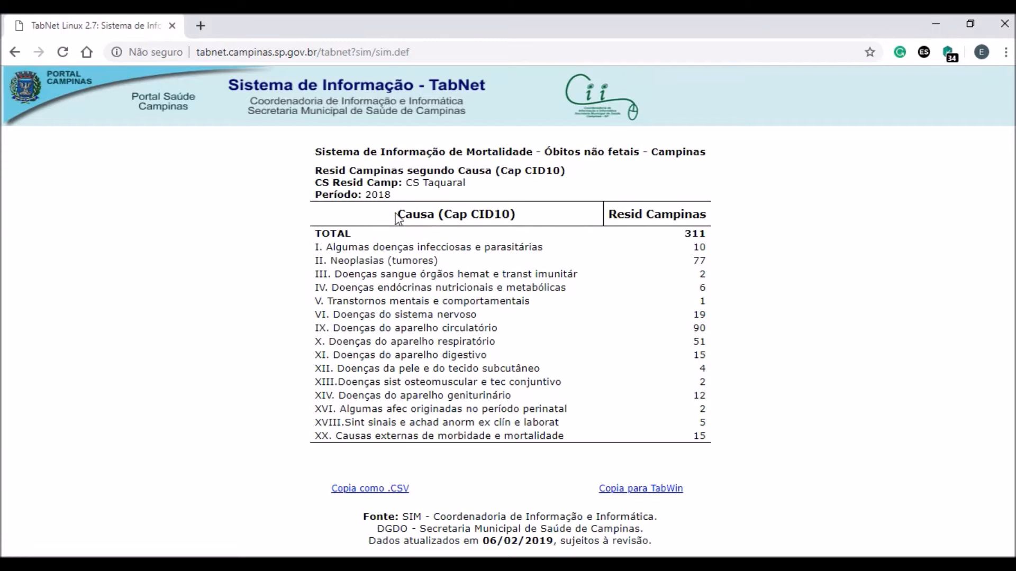
left_click_drag(397, 213, 524, 217)
left_click_drag(607, 214, 711, 216)
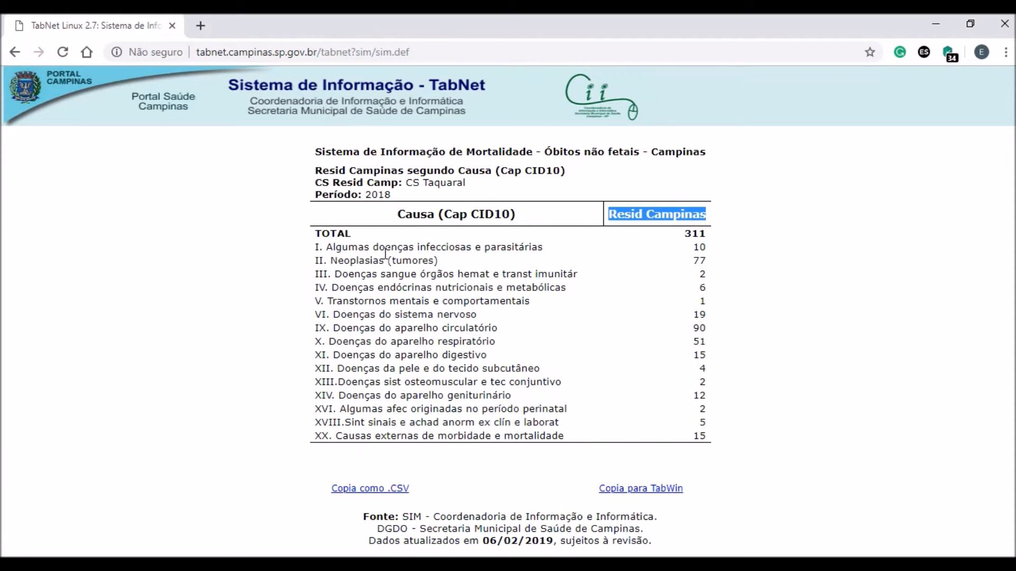
left_click_drag(683, 233, 709, 233)
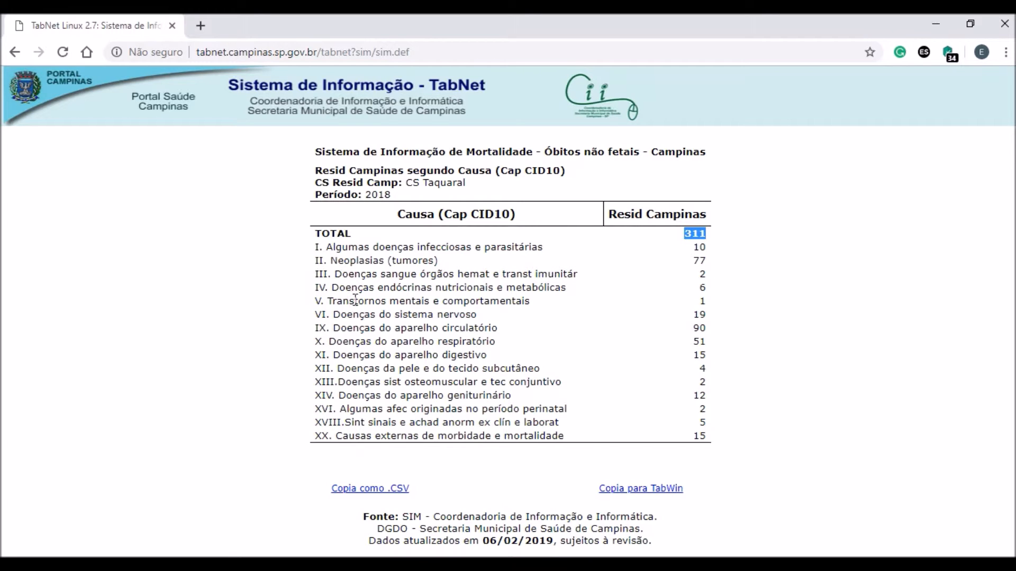
left_click(697, 242)
left_click_drag(709, 334, 316, 325)
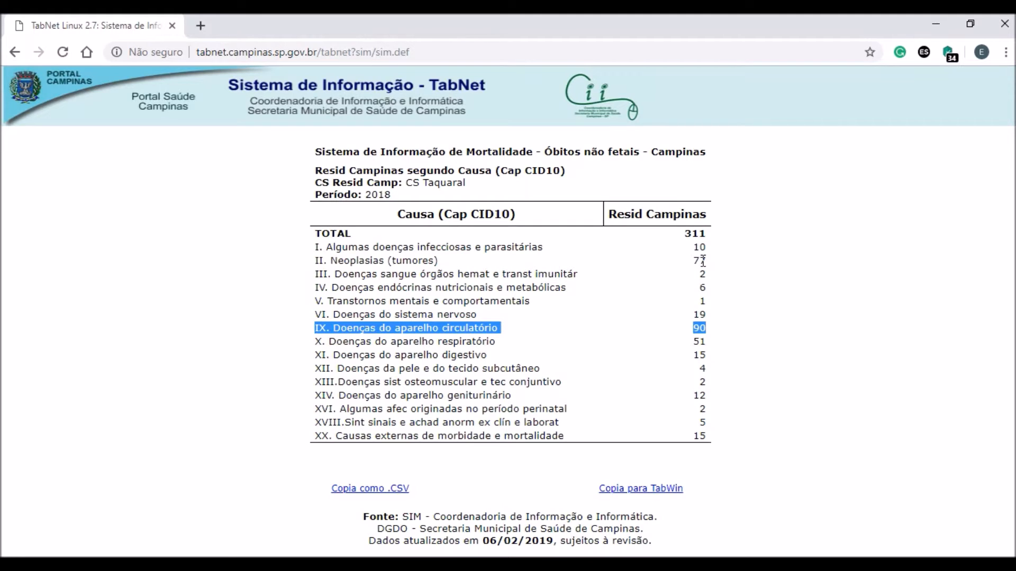
left_click_drag(706, 260, 316, 263)
left_click(337, 274)
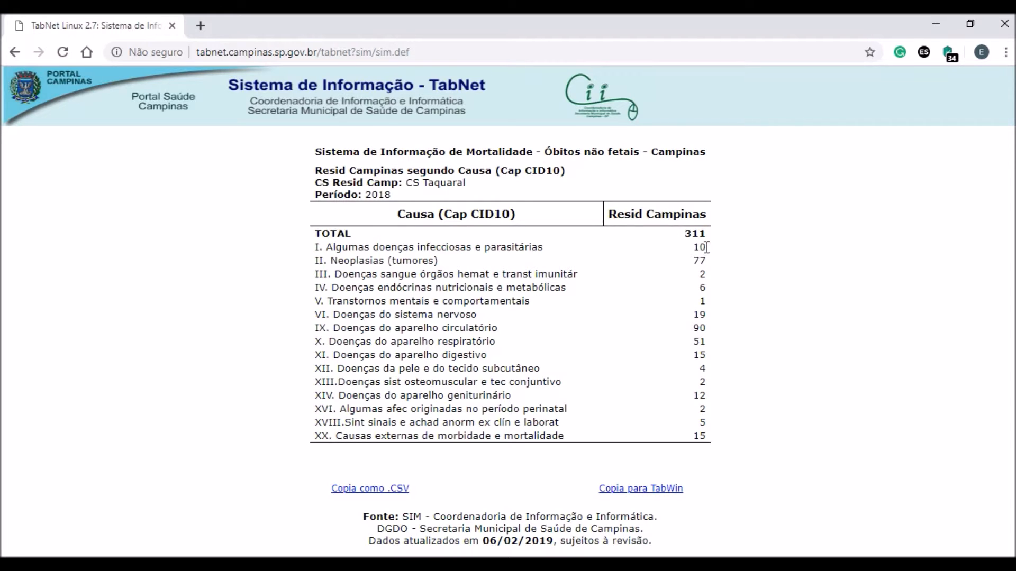
left_click_drag(708, 342, 313, 346)
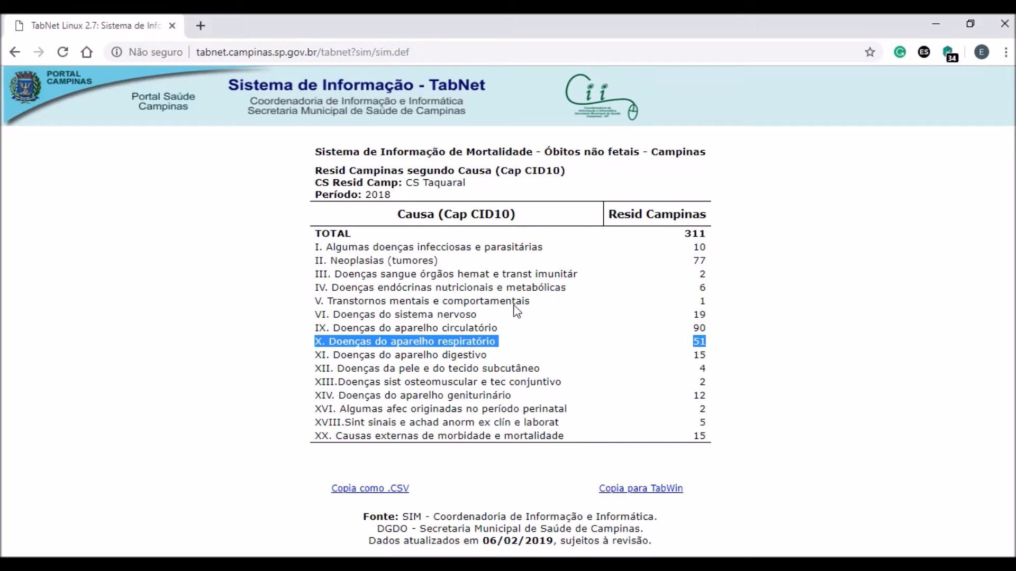
left_click_drag(699, 332, 320, 327)
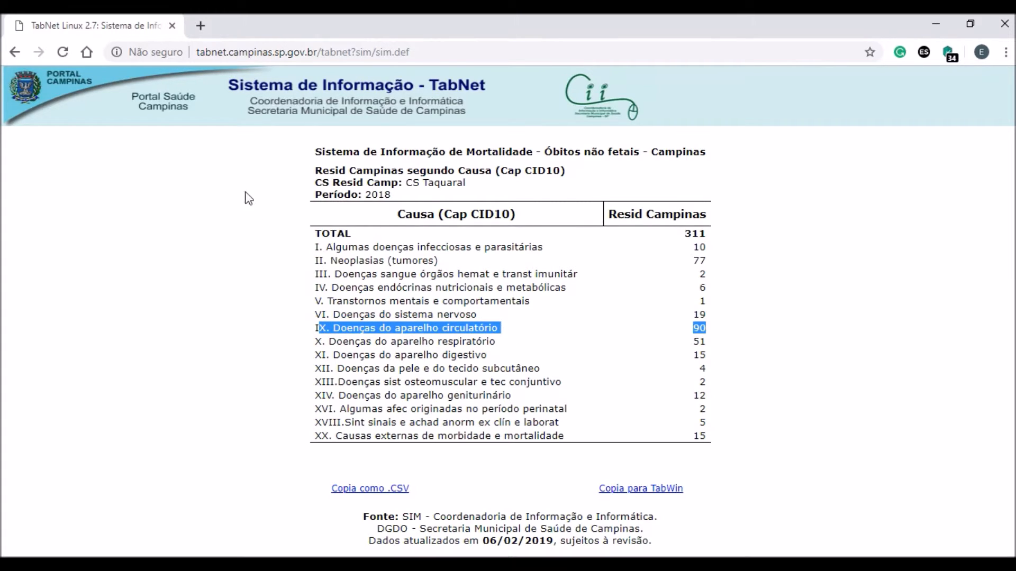
Step: Return to the mortality query form and set the Causa (Cap CID10) filter to IX. Doenças do aparelho circulatório
left_click(14, 52)
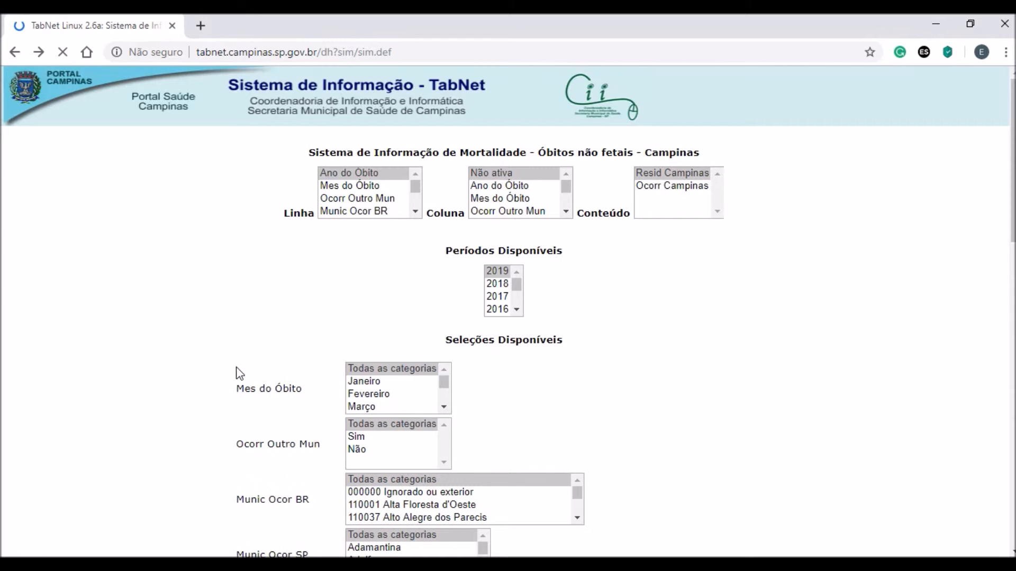
scroll(198, 350, "down", 20)
scroll(197, 348, "up", 1)
scroll(200, 352, "up", 8)
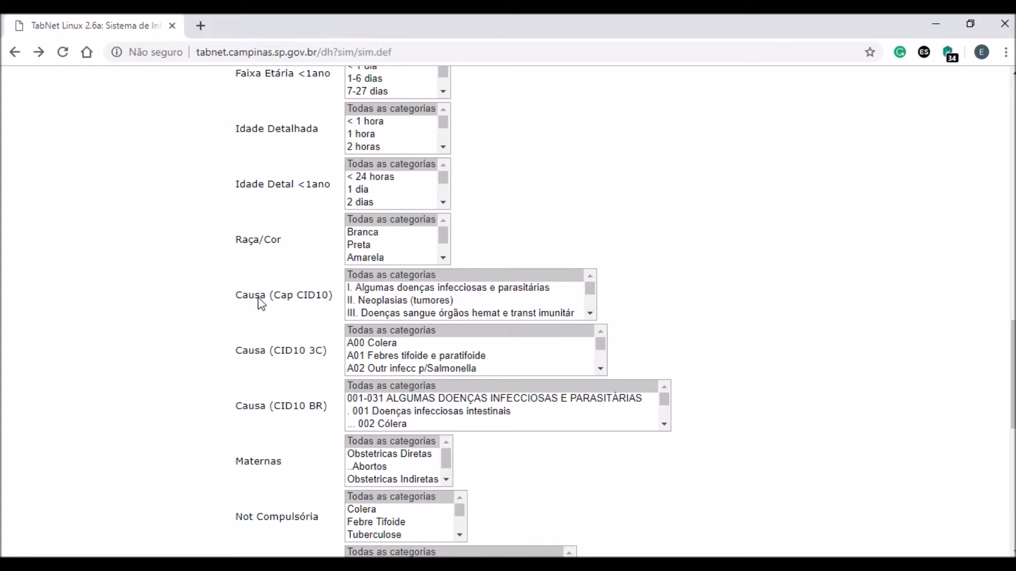
scroll(299, 300, "up", 18)
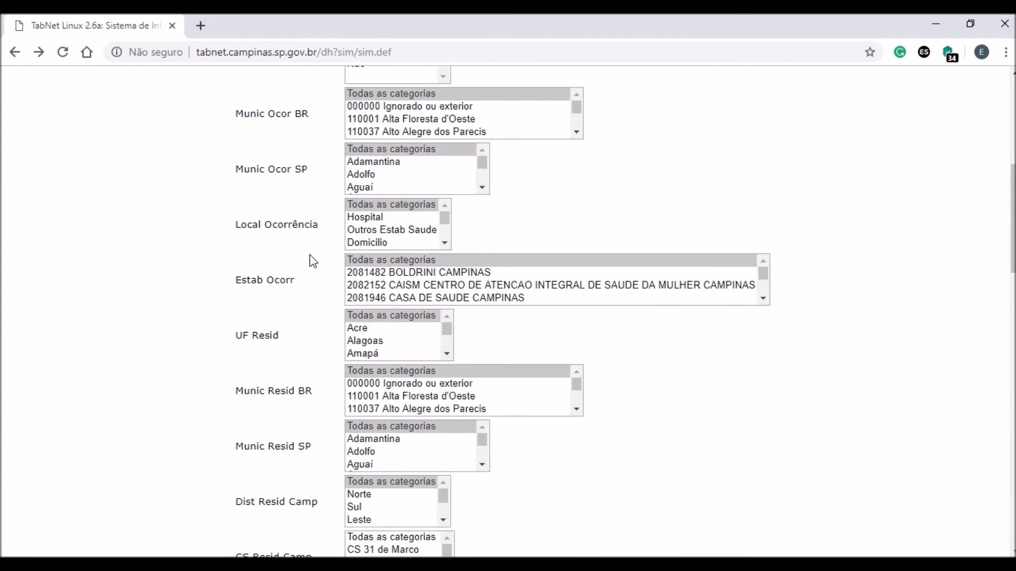
scroll(314, 260, "up", 1)
left_click_drag(448, 294, 339, 359)
scroll(247, 329, "down", 10)
left_click(236, 328)
scroll(221, 332, "down", 8)
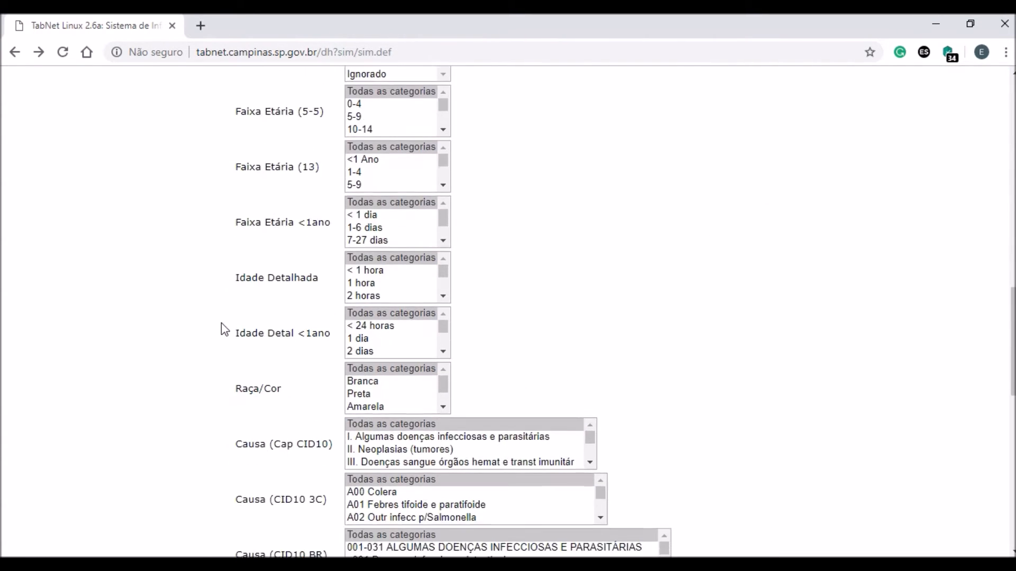
left_click_drag(236, 295, 340, 300)
left_click(342, 303)
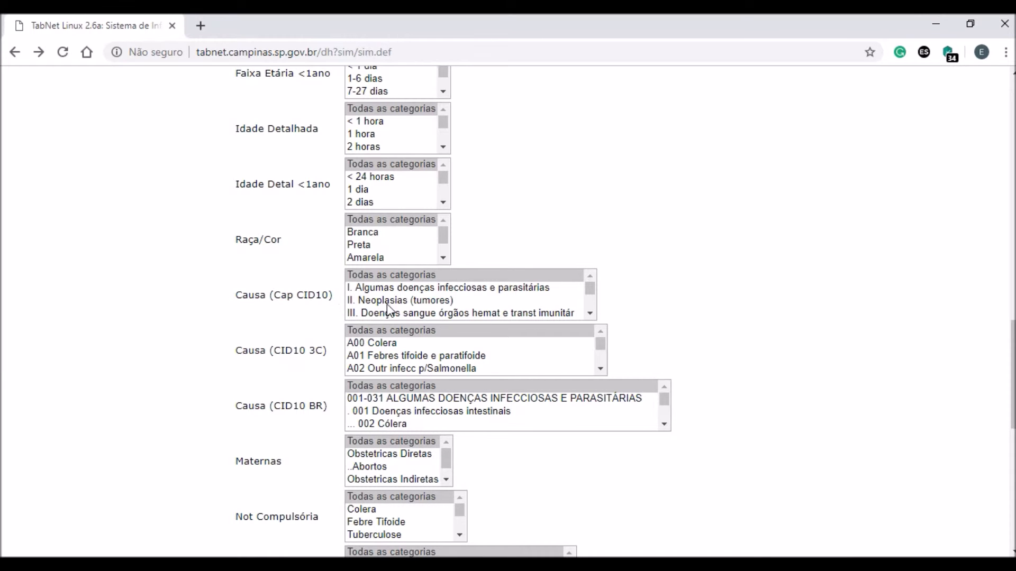
left_click(589, 312)
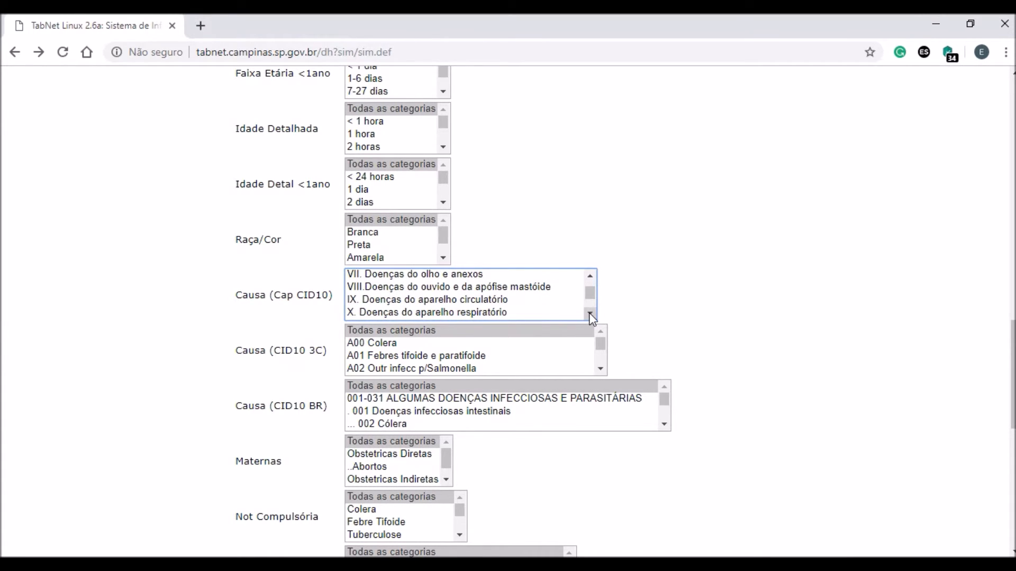
left_click(589, 313)
left_click(507, 278)
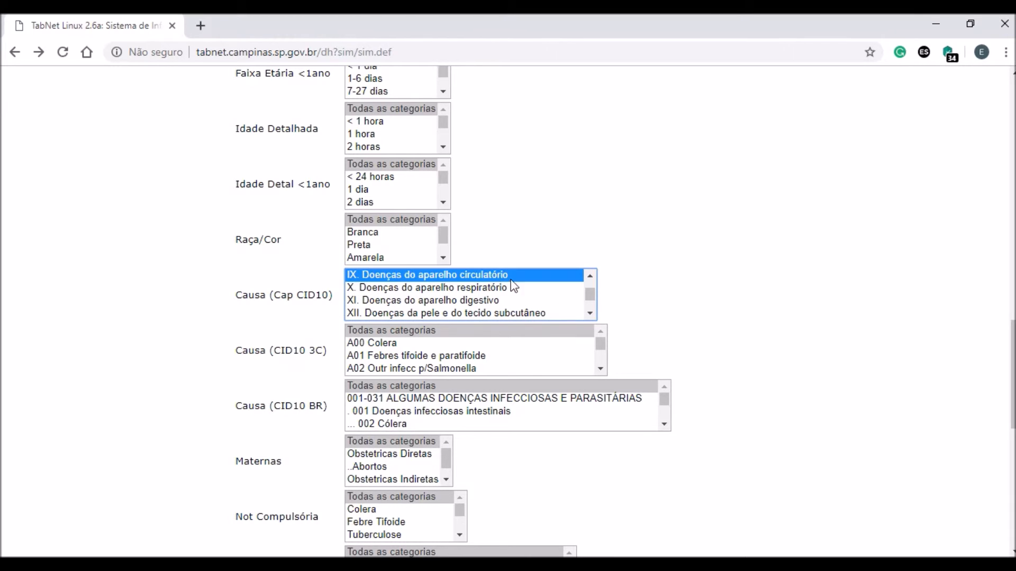
left_click(670, 279)
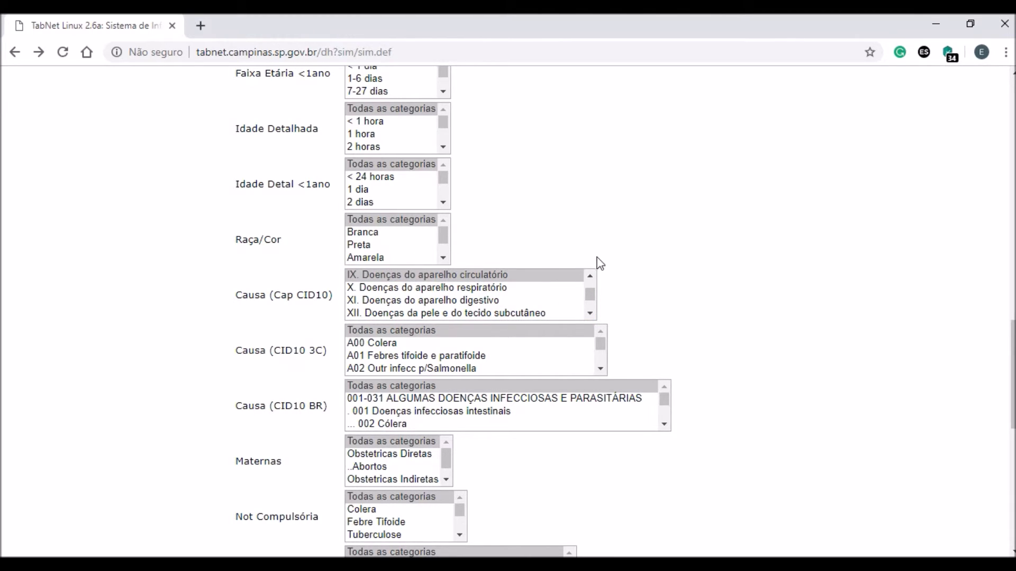
Step: Set the mortality query's Linha to Faixa Etária (5-5)
scroll(648, 306, "up", 15)
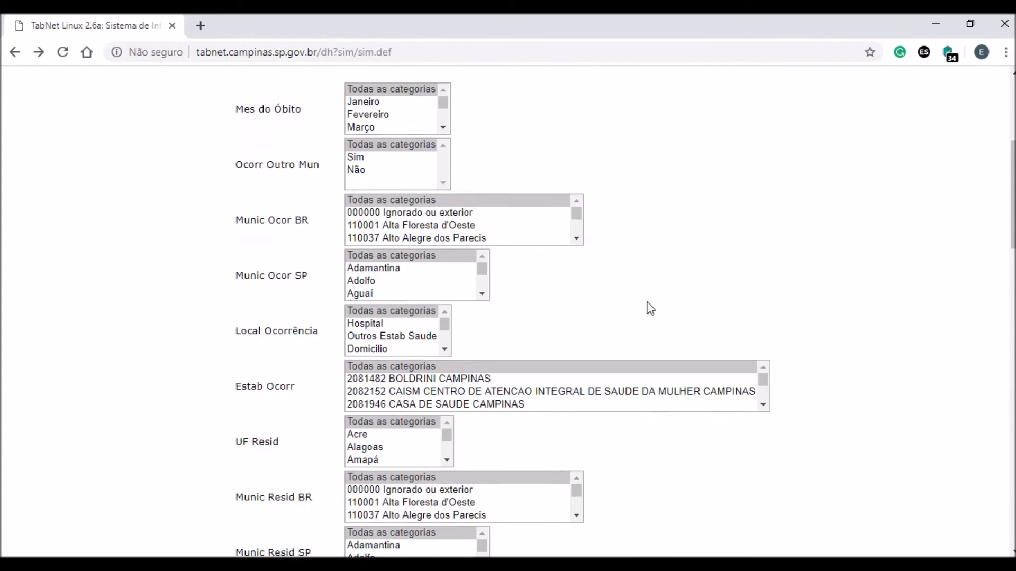
scroll(705, 297, "up", 5)
left_click(353, 186)
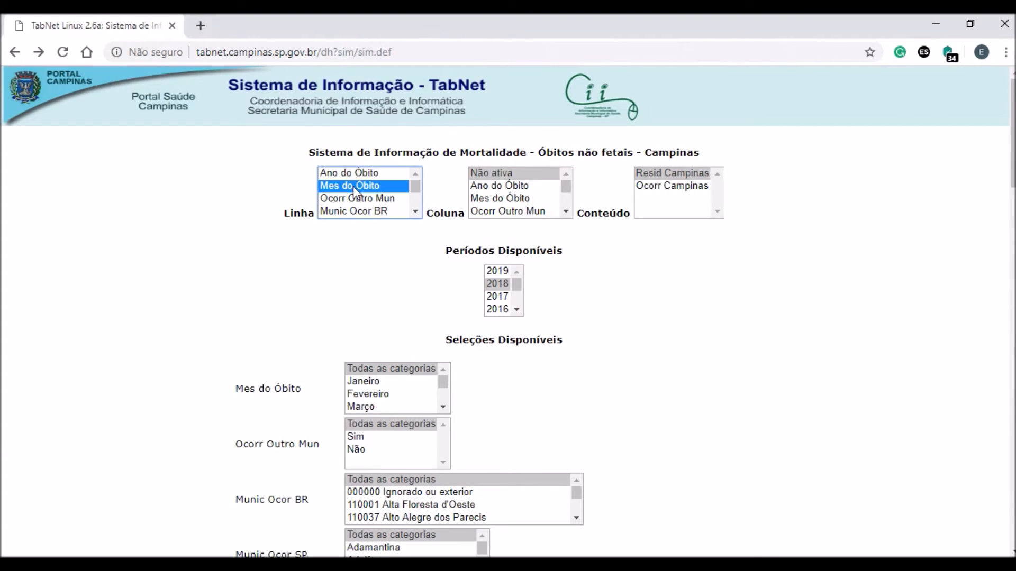
left_click(416, 211)
left_click(415, 211)
left_click(416, 211)
left_click(415, 211)
left_click(415, 210)
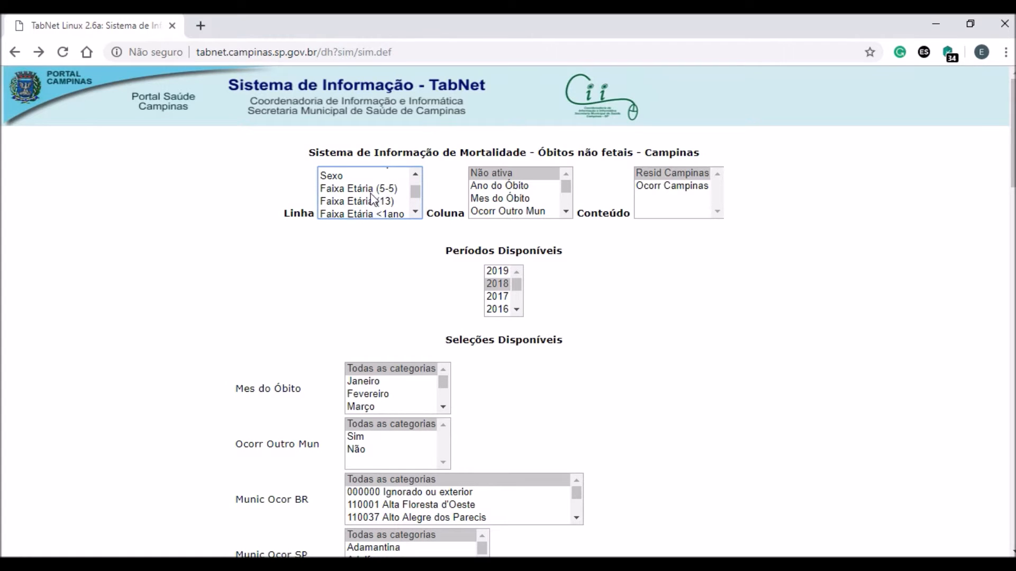
left_click(364, 191)
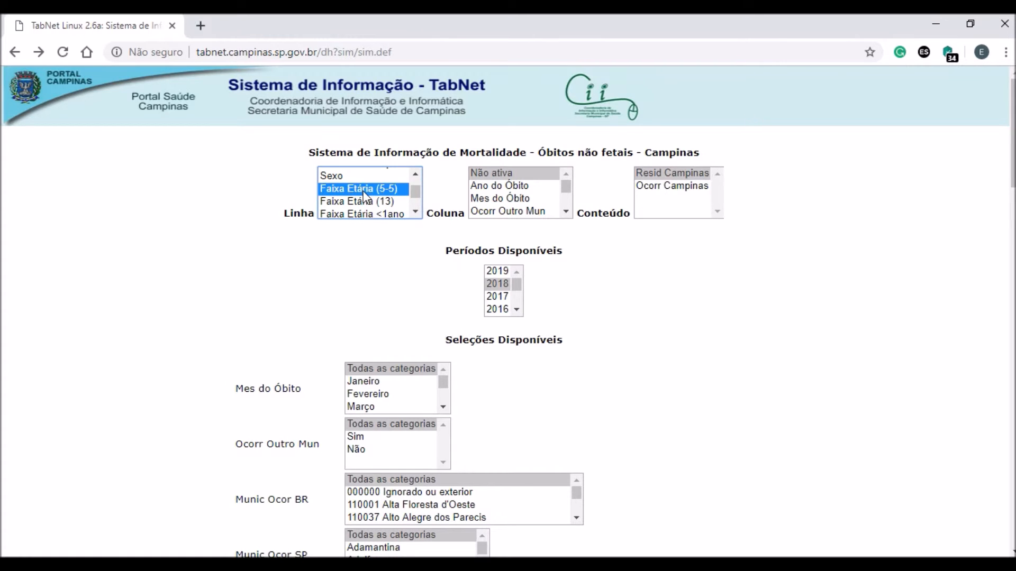
Step: Set the mortality query's Coluna to Sexo
left_click(566, 212)
left_click(565, 214)
left_click(565, 213)
left_click(565, 213)
left_click(566, 213)
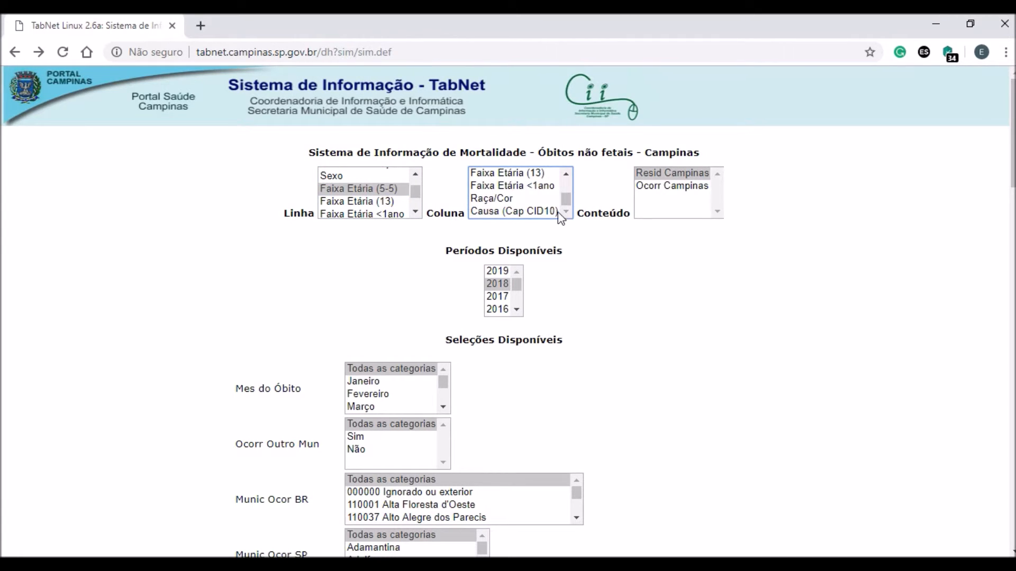
left_click(566, 173)
left_click(567, 174)
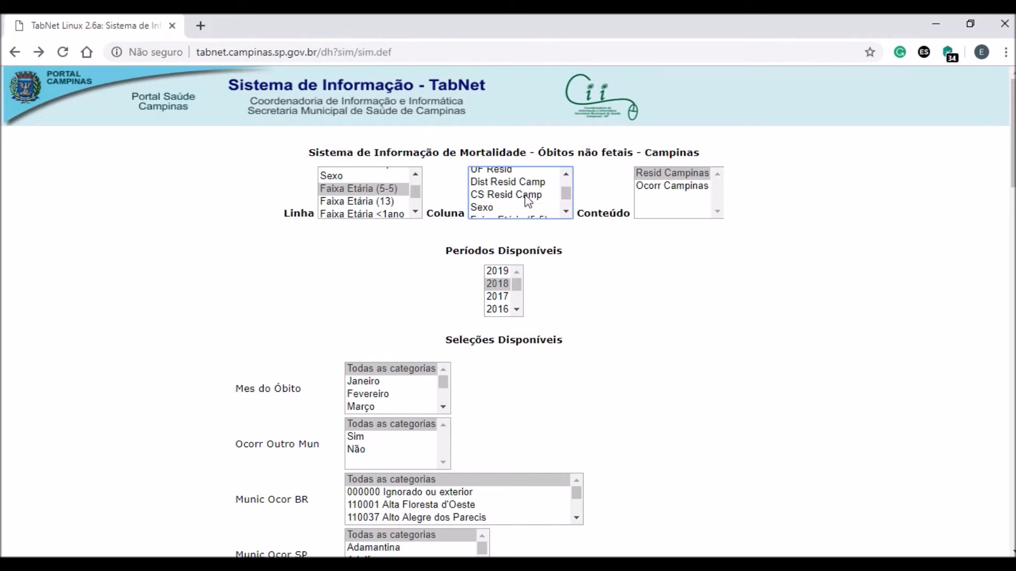
left_click(514, 207)
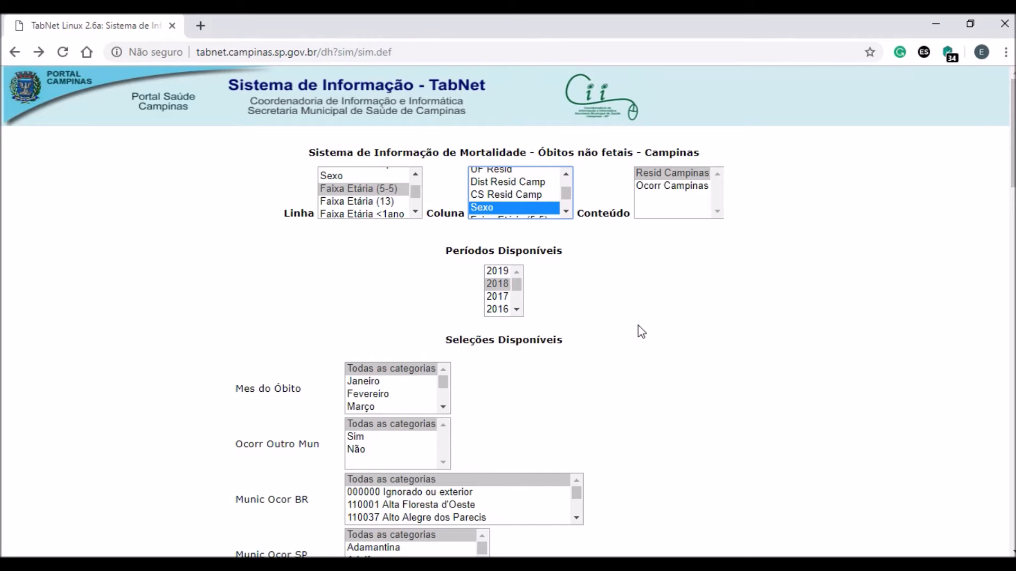
Step: Display the table of CS Taquaral circulatory deaths by age group and sex, formatted as Tabela com bordas
scroll(703, 332, "down", 6)
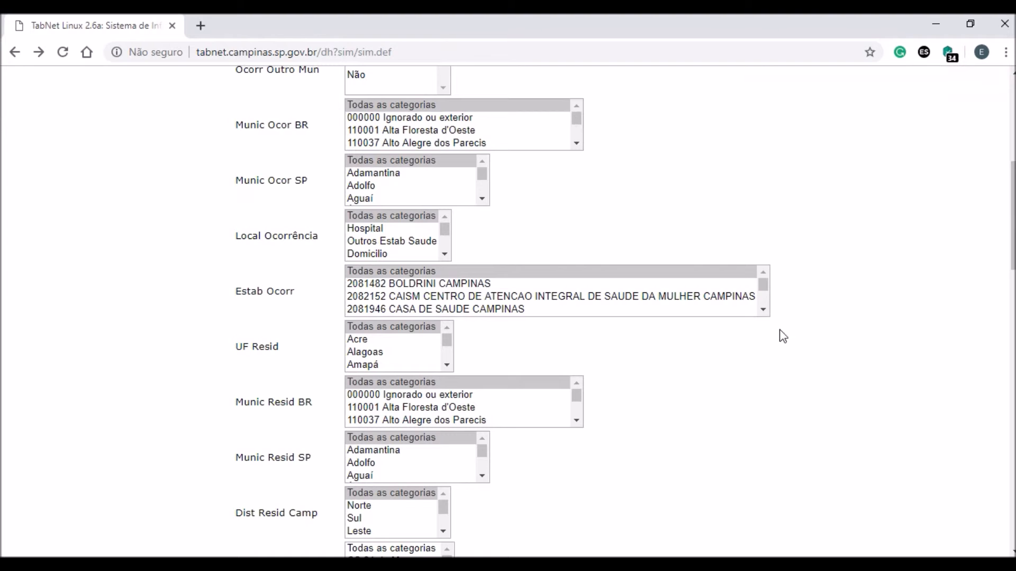
scroll(783, 338, "down", 3)
scroll(801, 343, "down", 13)
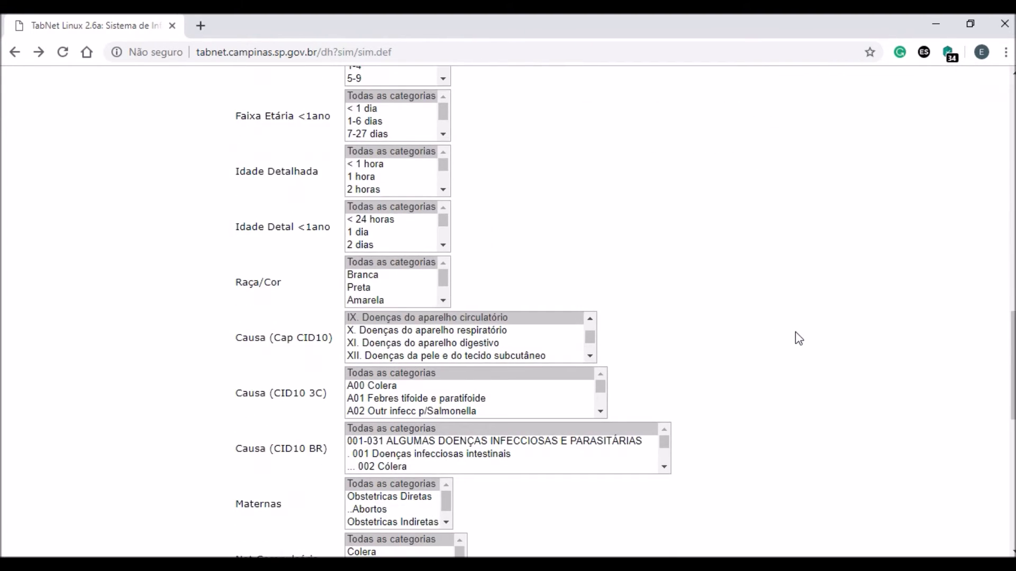
scroll(797, 337, "down", 8)
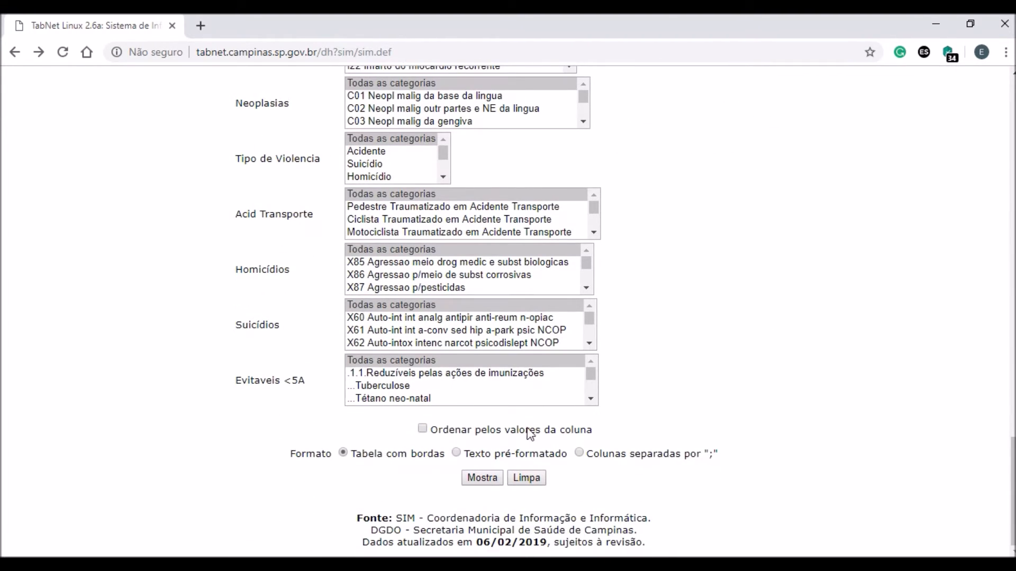
left_click(476, 479)
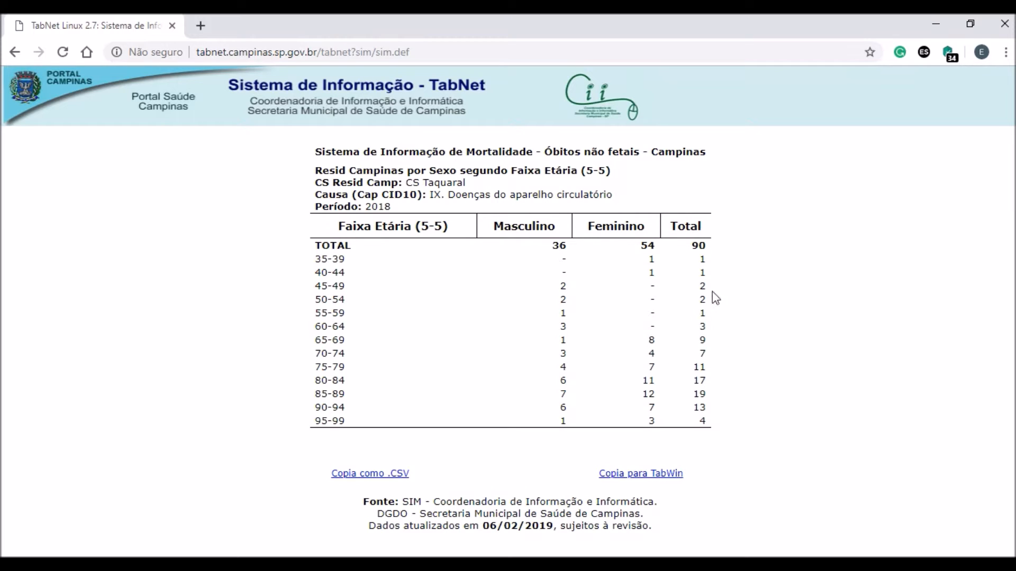
Step: Return to the mortality query form and select the periods 2018 through 2010
left_click(12, 52)
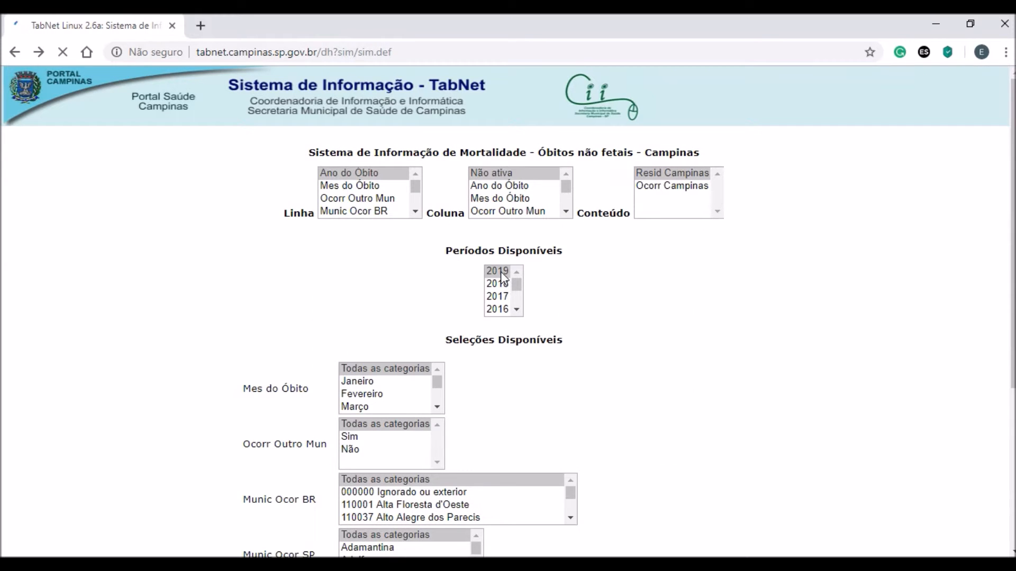
scroll(694, 309, "up", 7)
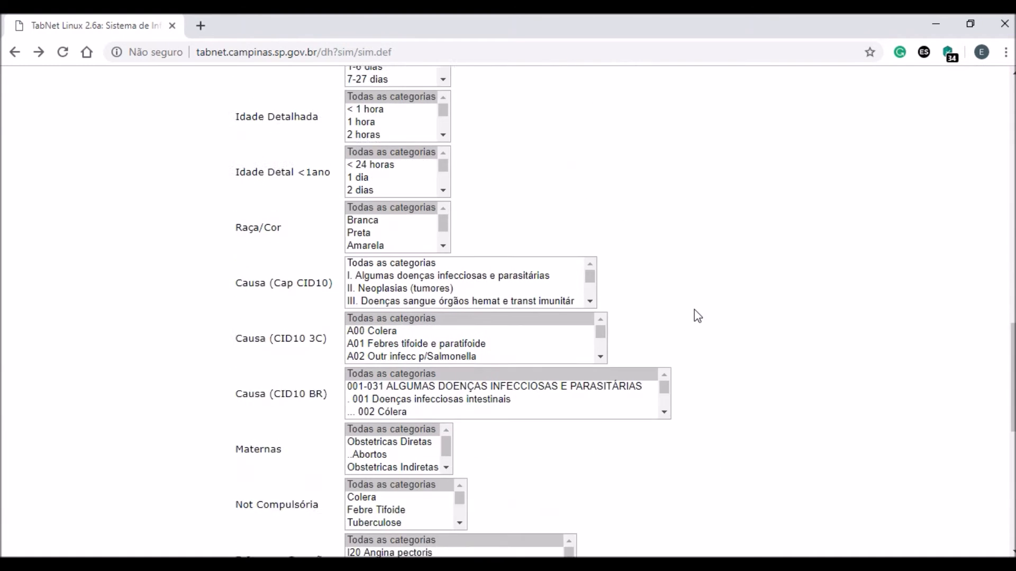
scroll(694, 310, "up", 15)
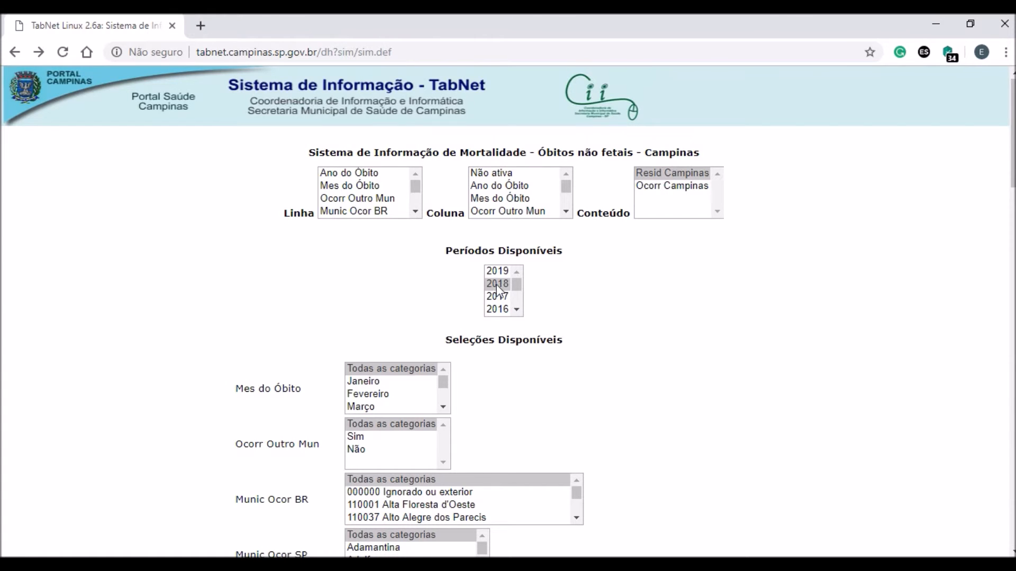
left_click(507, 298, "ctrl")
key("shift+Down")
key("shift+Down")
key("shift+Down")
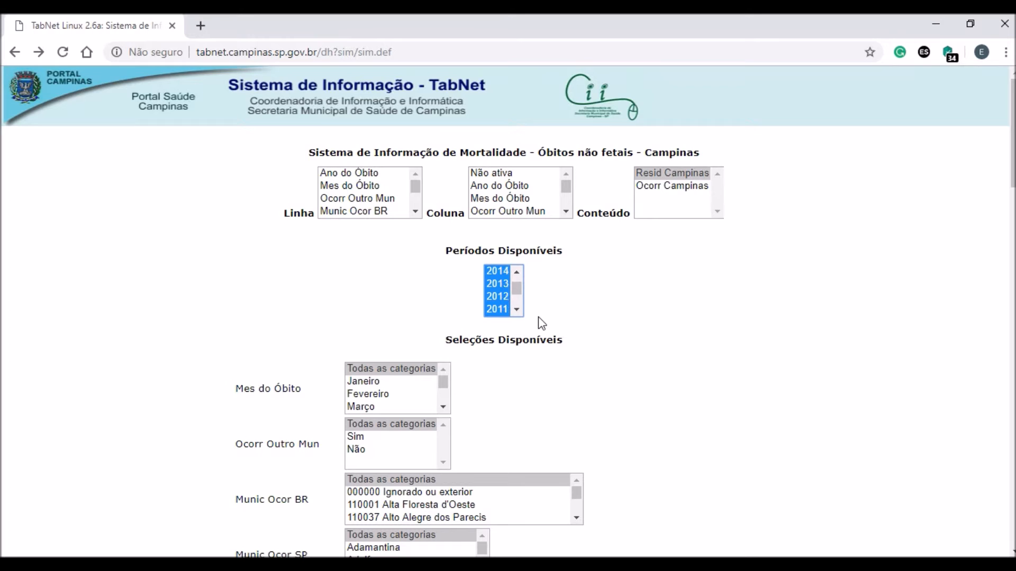
key("shift+Up")
key("shift+Up")
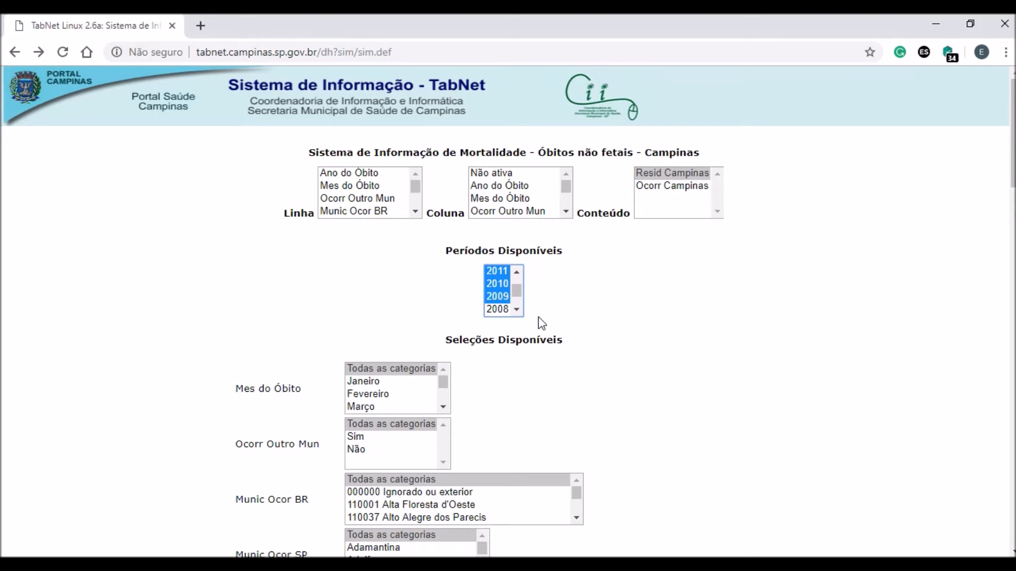
Step: Set the mortality query's Coluna to Ano do Óbito and run the query
left_click_drag(569, 191, 569, 178)
left_click(520, 185)
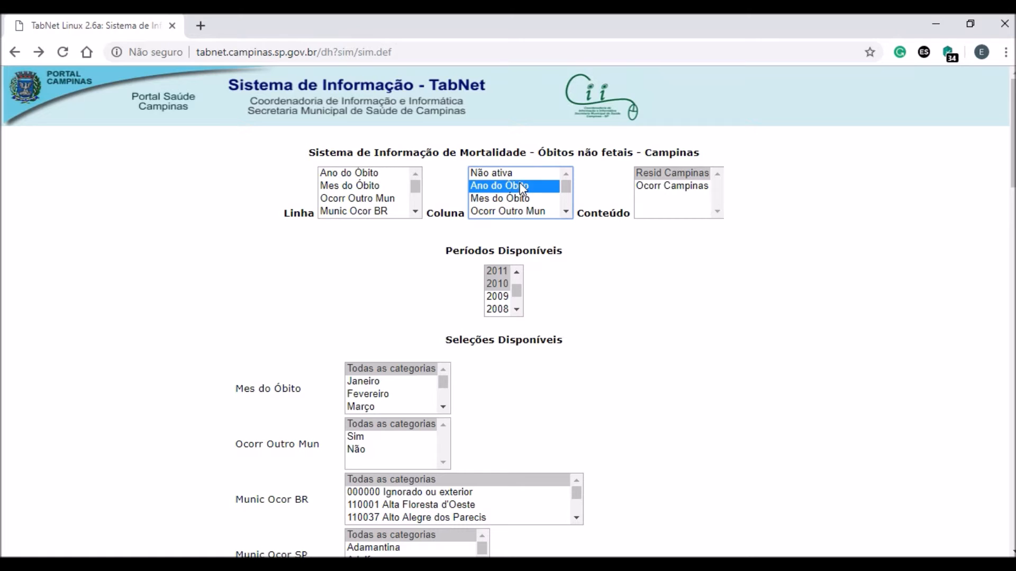
scroll(597, 292, "down", 20)
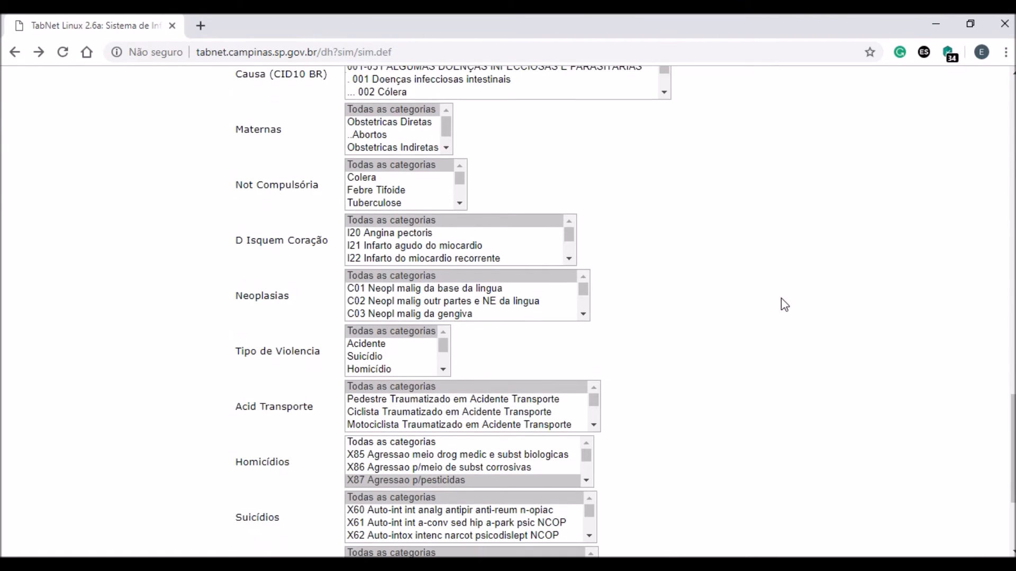
scroll(709, 411, "down", 3)
left_click(482, 477)
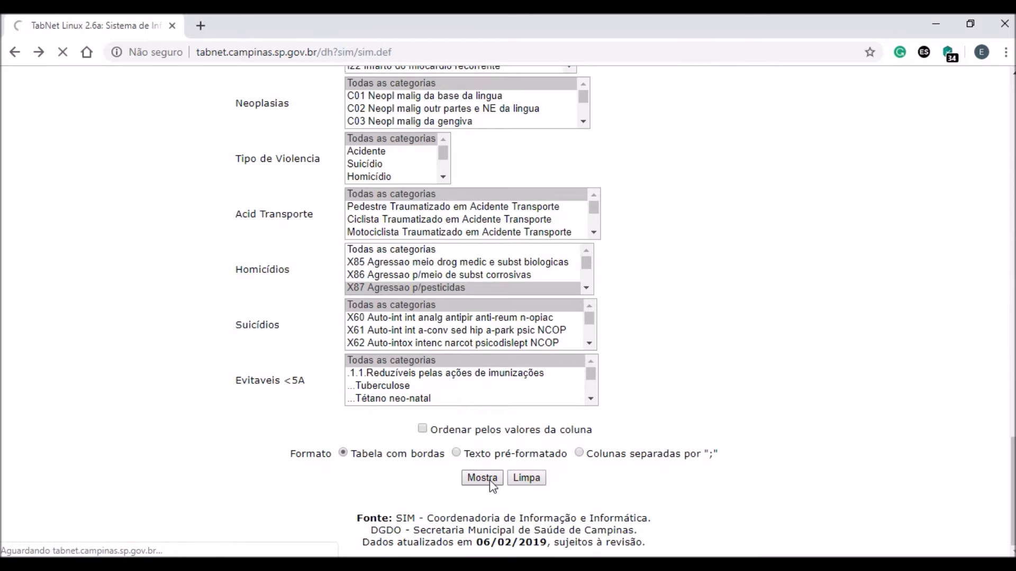
Step: Return to the query form, reset the Homicídios filter to Todas as categorias and display the table again
left_click(15, 52)
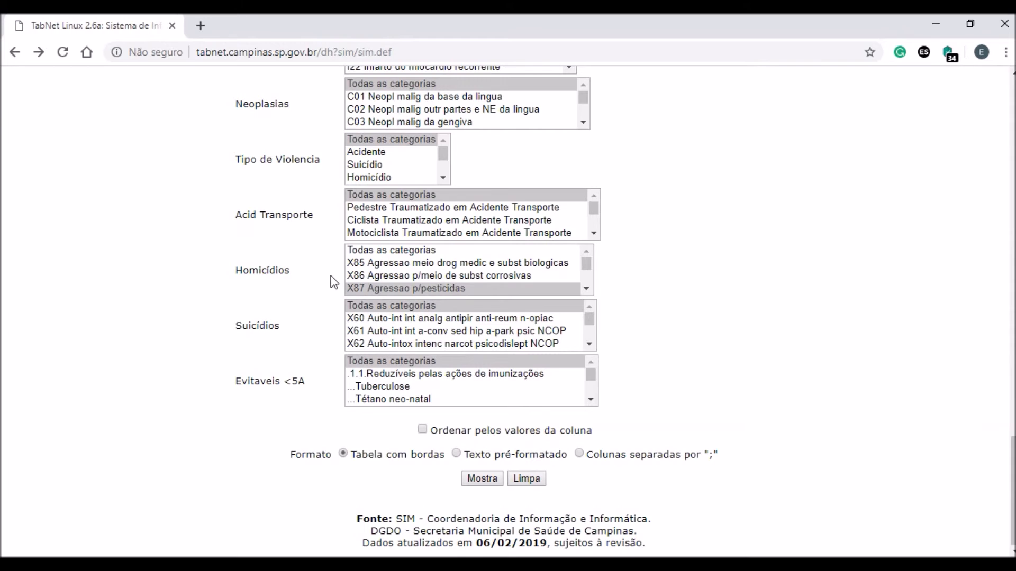
left_click(409, 253)
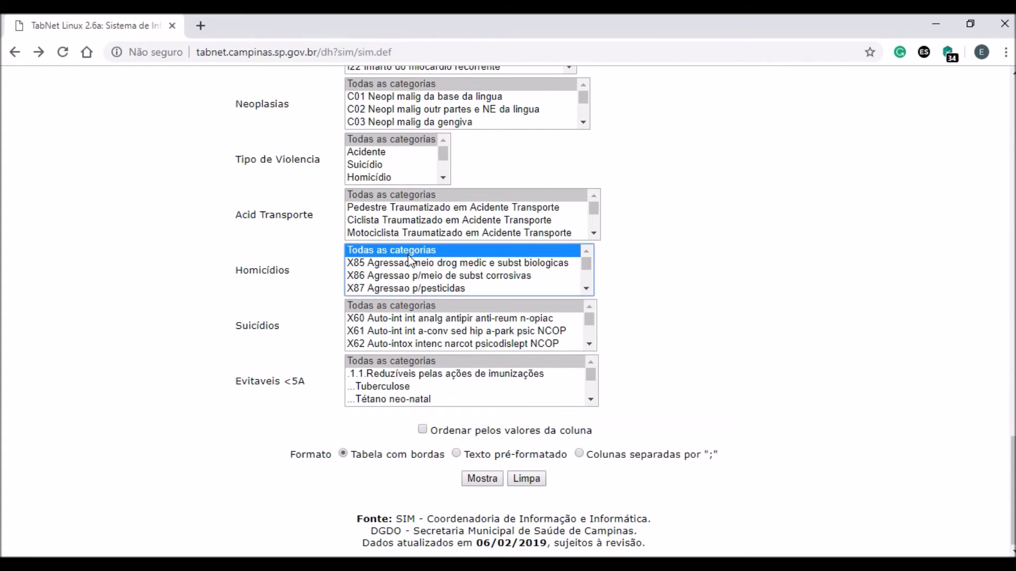
left_click(476, 477)
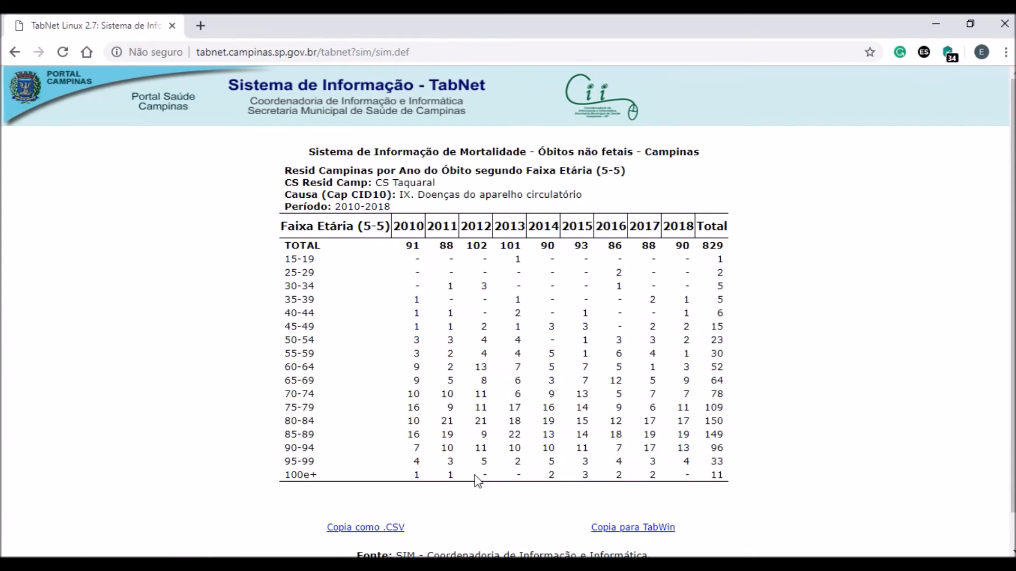
Step: Examine the circulatory deaths table: its title, health centre, cause and period lines, the age group rows and the year columns
left_click_drag(291, 172, 597, 183)
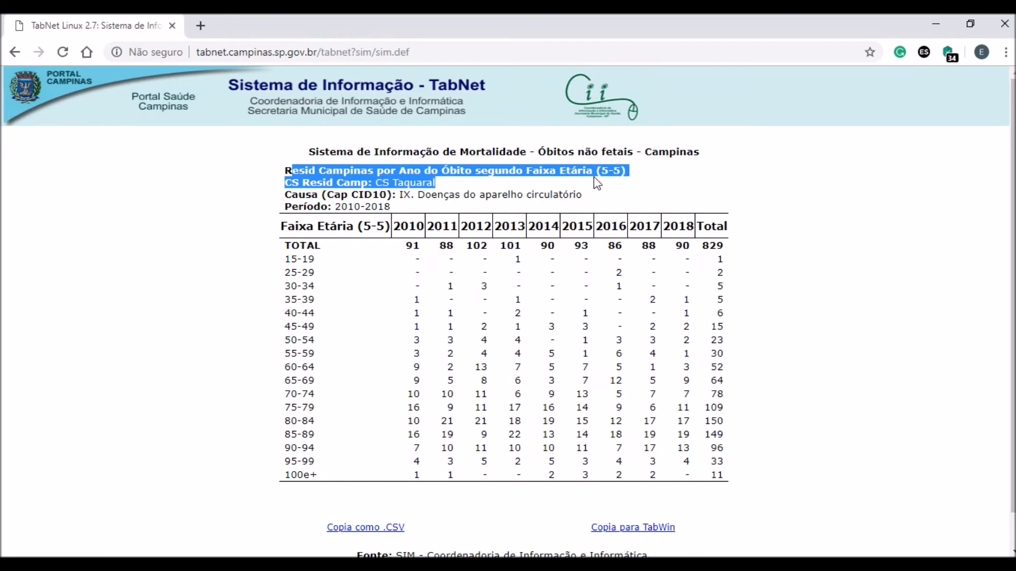
left_click_drag(377, 183, 542, 193)
left_click(416, 195)
left_click_drag(338, 207, 393, 210)
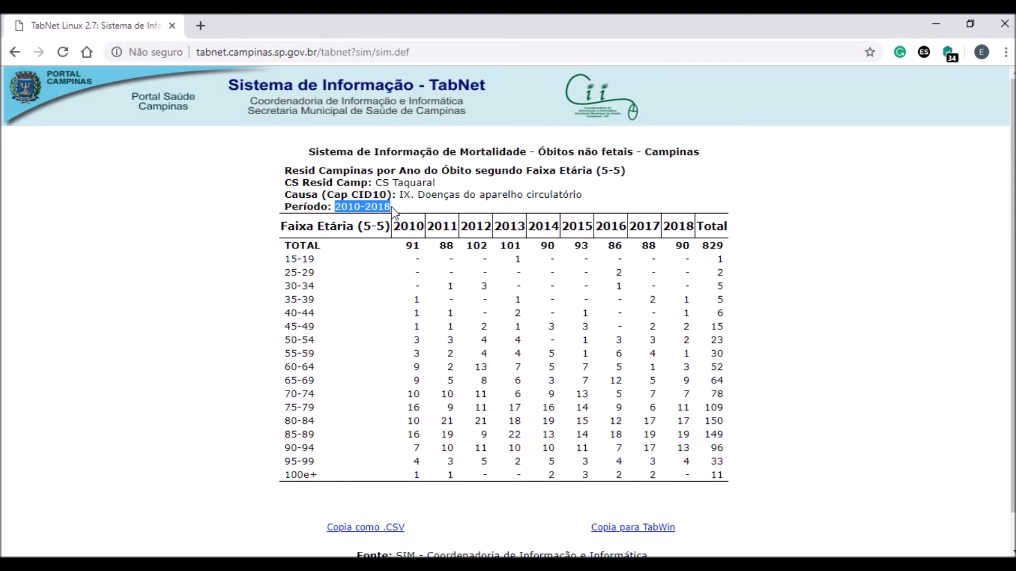
left_click(397, 230)
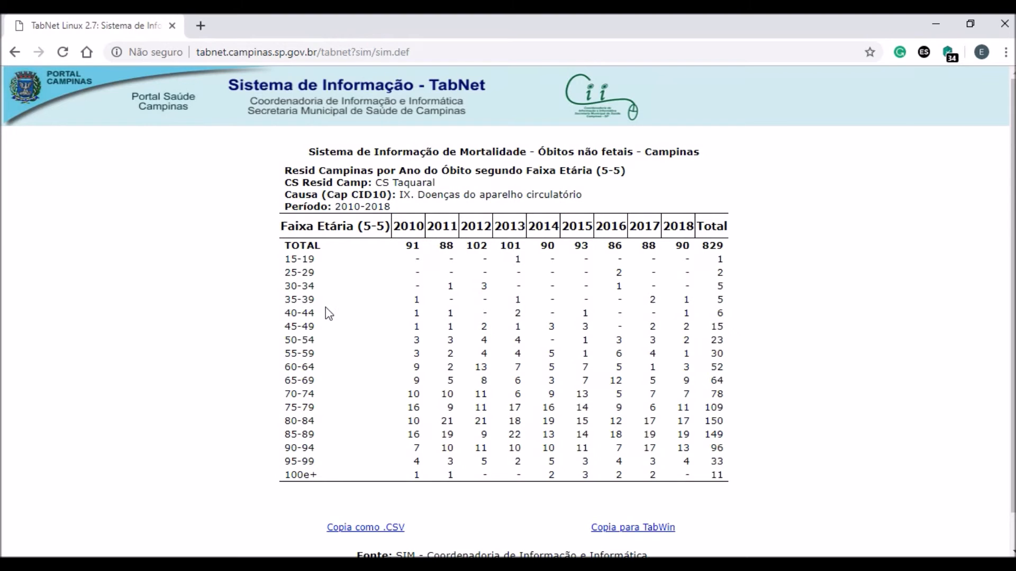
left_click_drag(278, 249, 311, 446)
left_click(400, 314)
left_click_drag(402, 222, 697, 228)
left_click(708, 276)
Step: Download the circulatory deaths table as CSV, open the file in Excel and look over its rows through the Total line
scroll(461, 352, "down", 1)
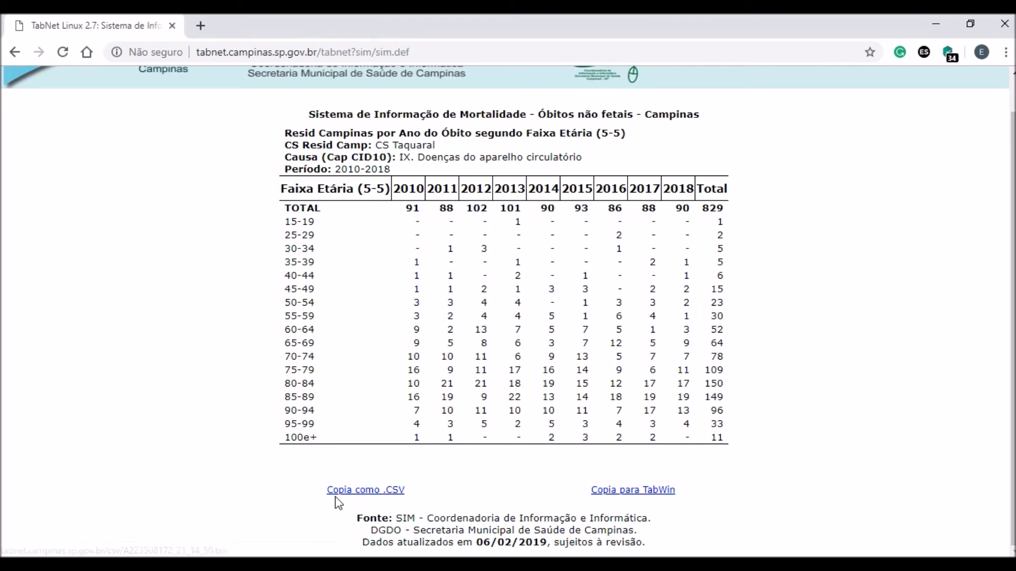
left_click(348, 492)
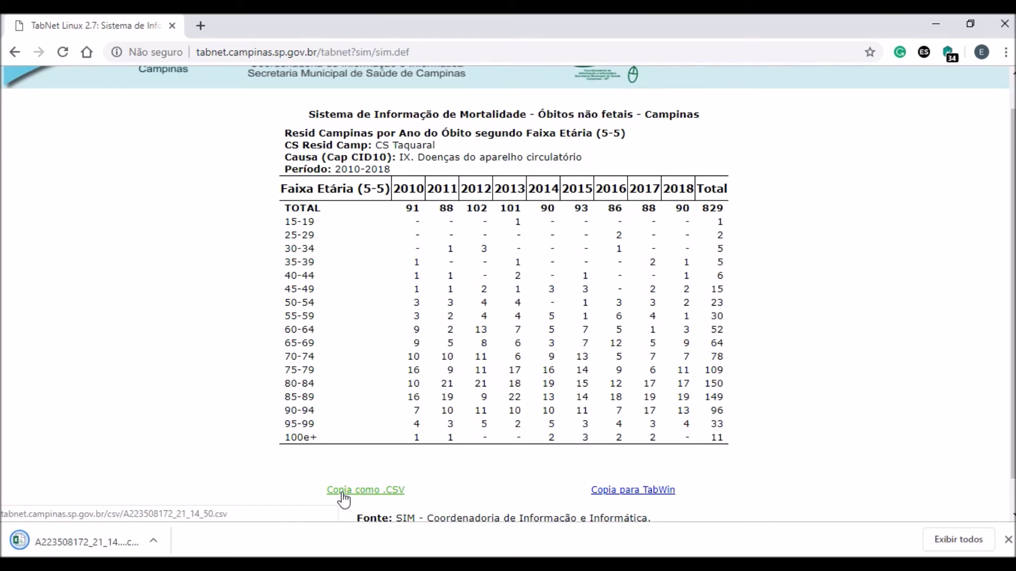
left_click(112, 541)
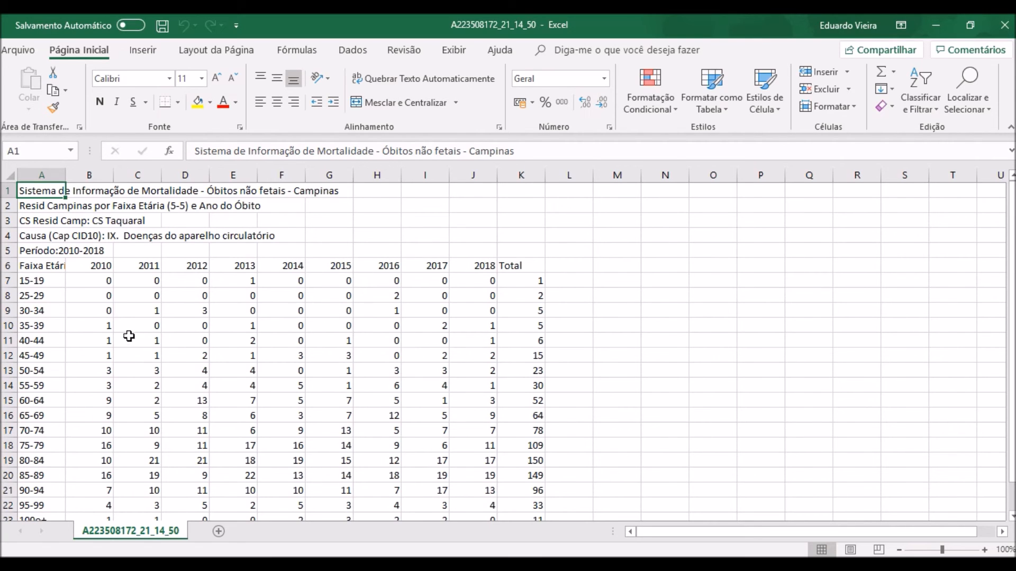
scroll(129, 332, "down", 2)
scroll(127, 329, "up", 2)
scroll(129, 301, "down", 2)
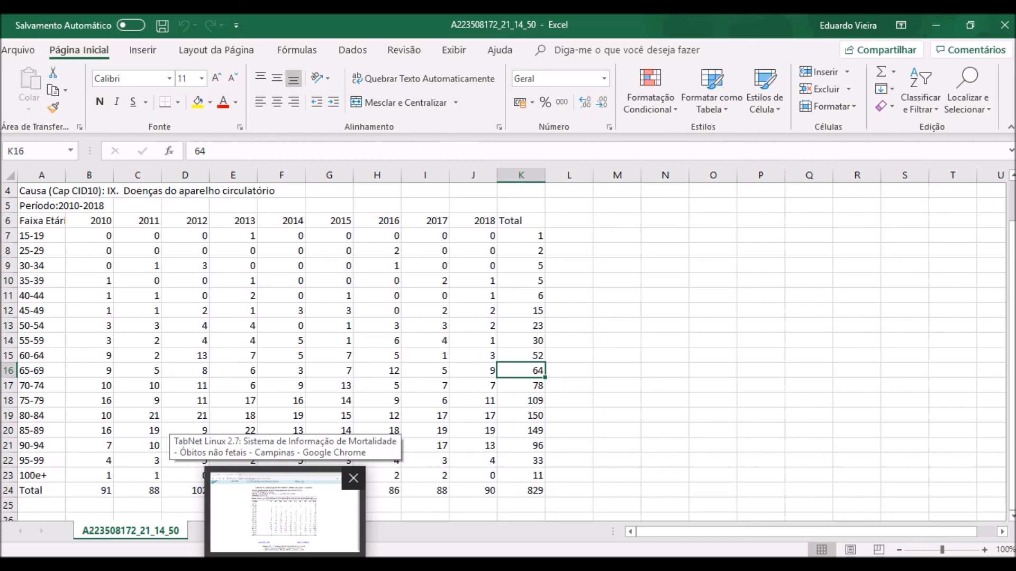
Step: Switch back to Chrome, return to the mortality query form and review its Linha, Coluna, period and filter lists
left_click(285, 511)
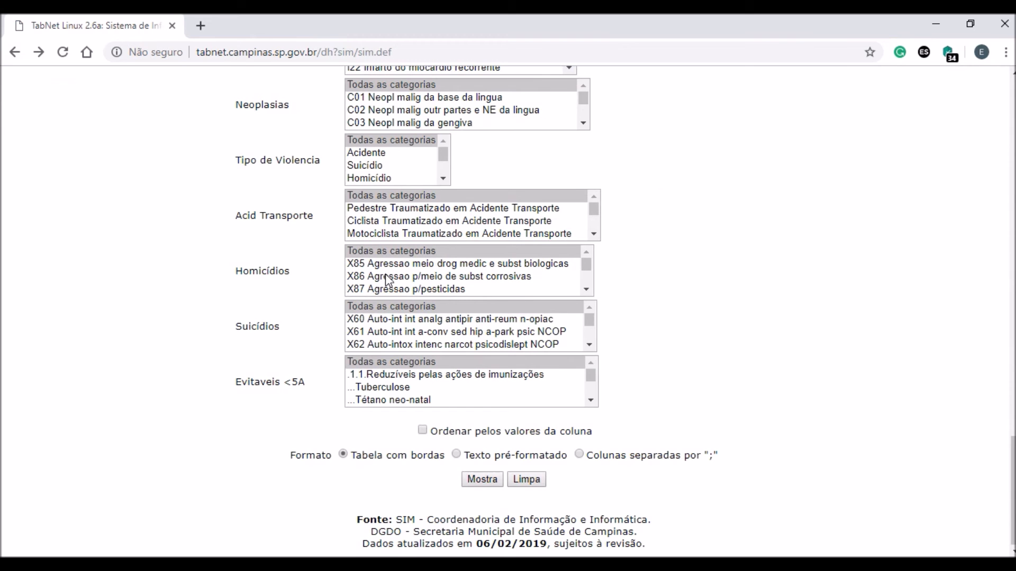
scroll(277, 290, "up", 20)
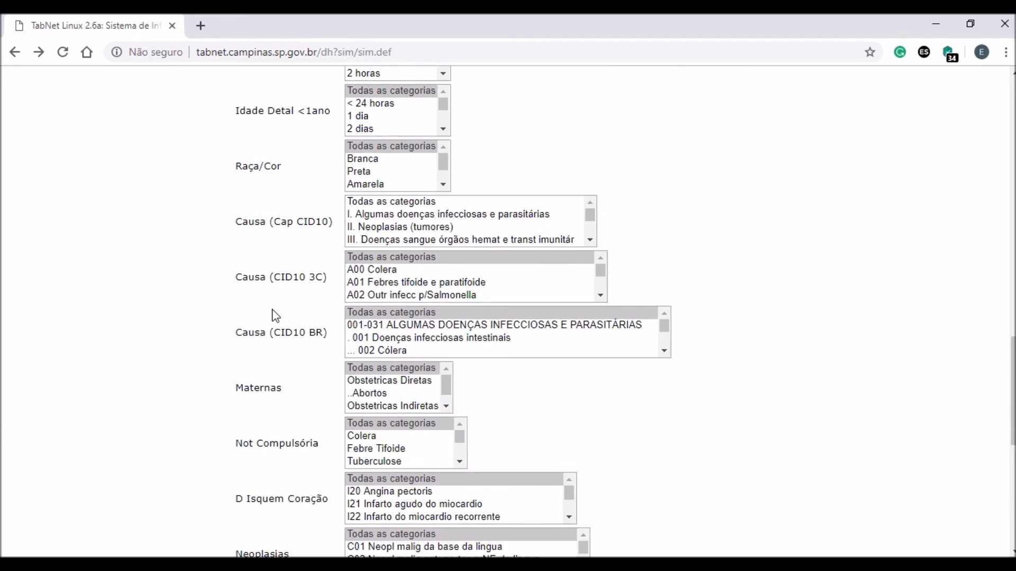
scroll(275, 309, "up", 1)
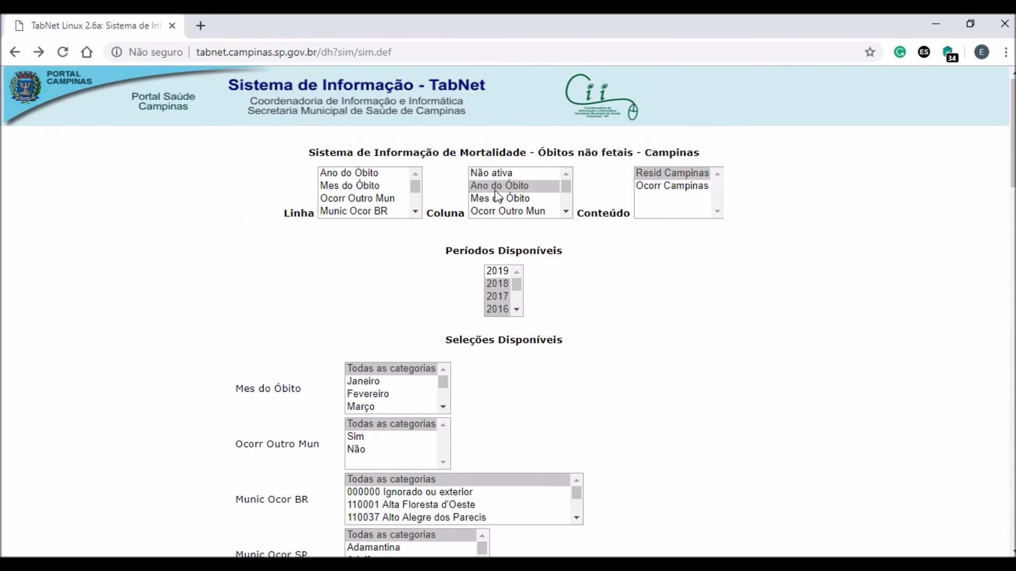
scroll(232, 390, "down", 8)
scroll(230, 390, "down", 10)
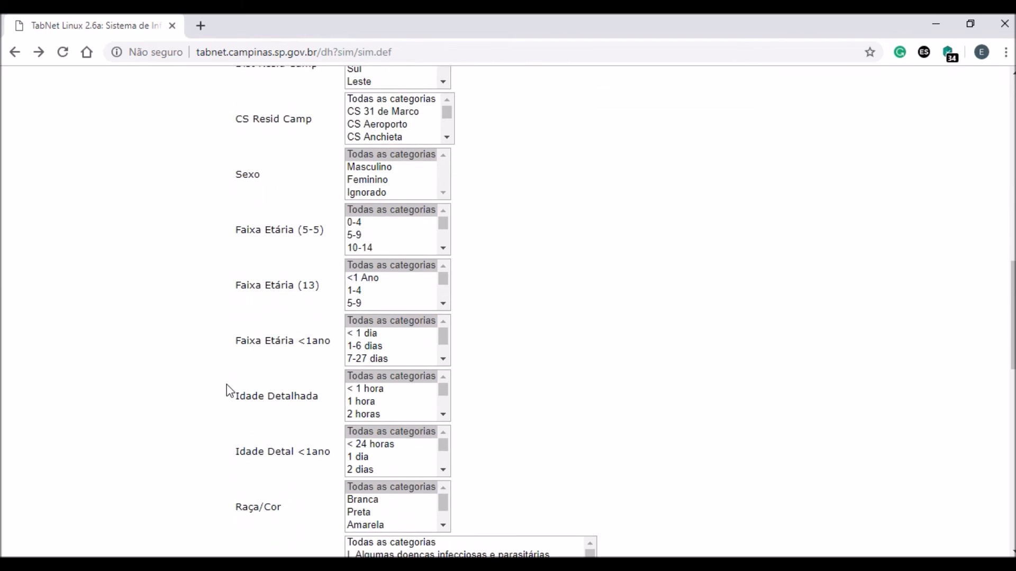
scroll(227, 386, "down", 12)
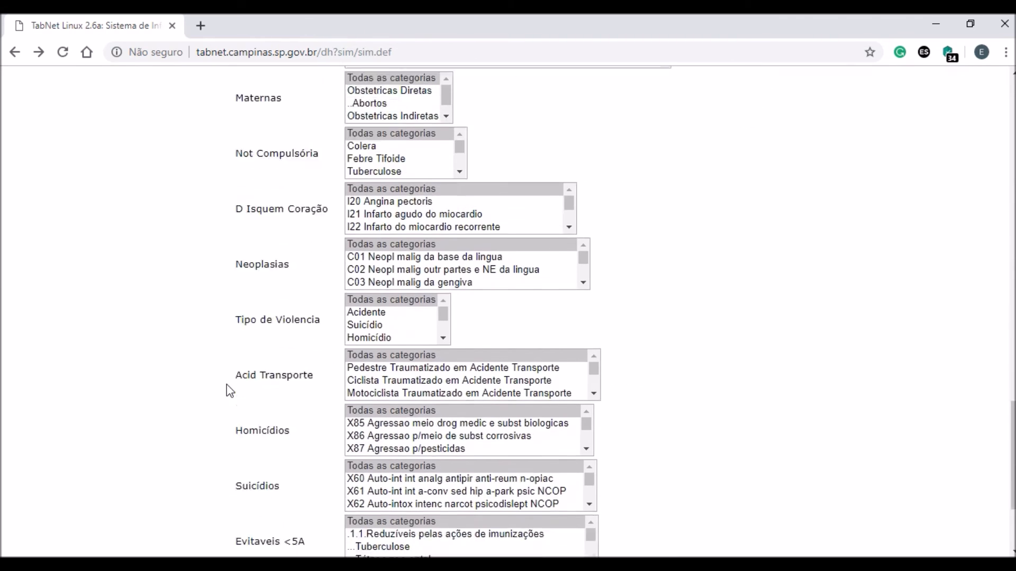
scroll(224, 391, "up", 20)
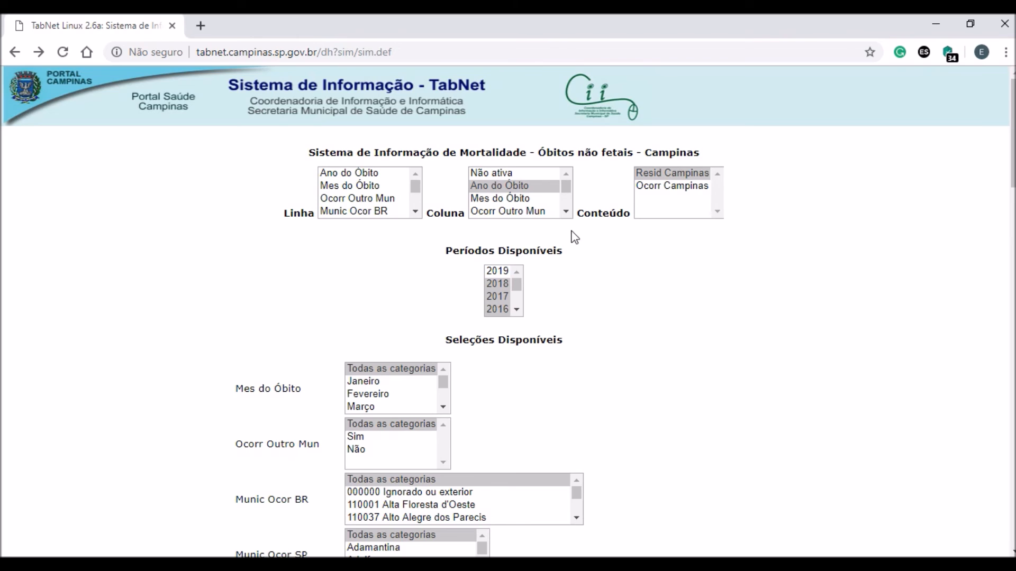
left_click_drag(284, 213, 295, 214)
left_click(289, 229)
Step: Go back to the Tabnet/Campinas index page of health information systems
left_click(19, 53)
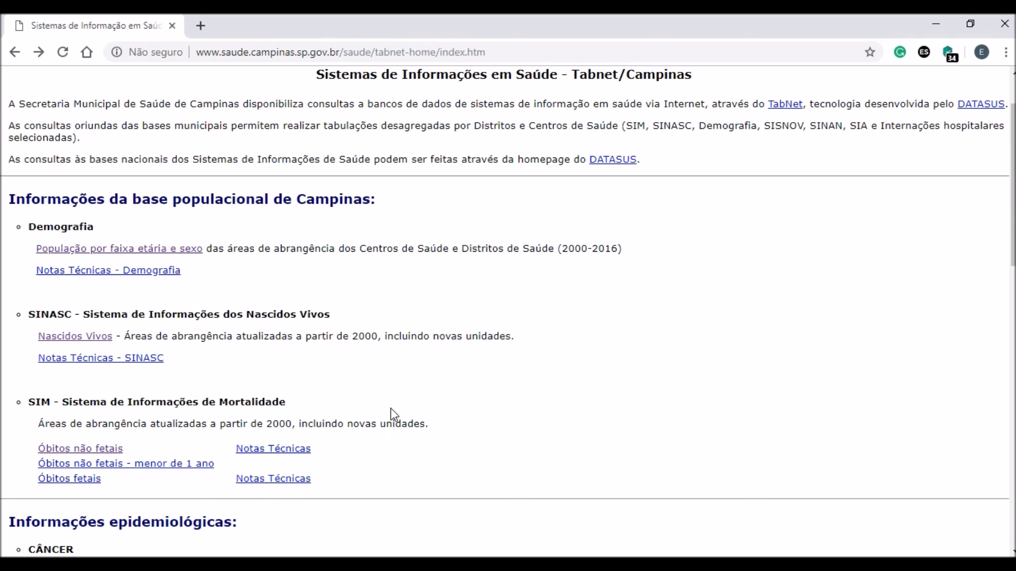
scroll(370, 411, "up", 2)
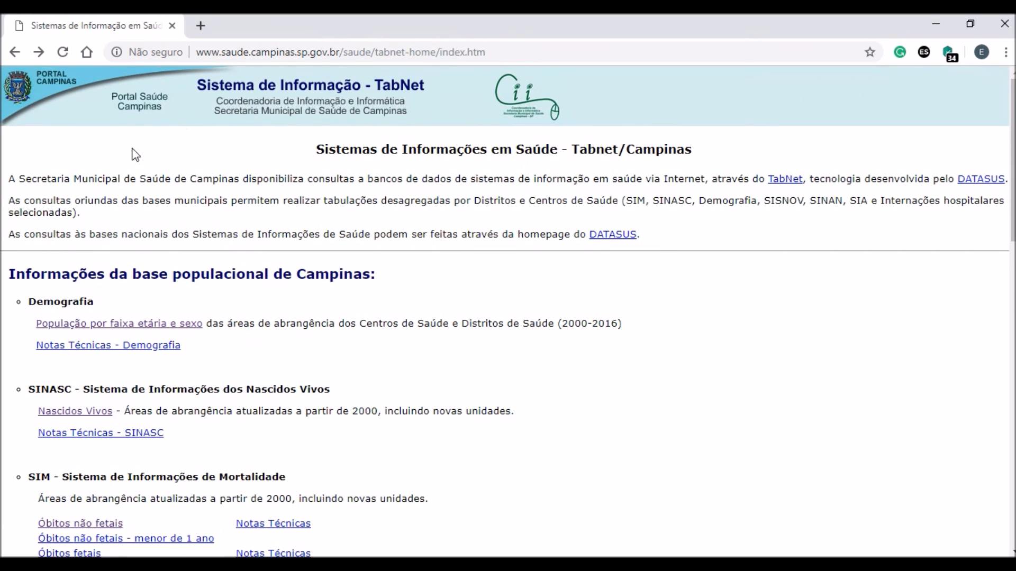